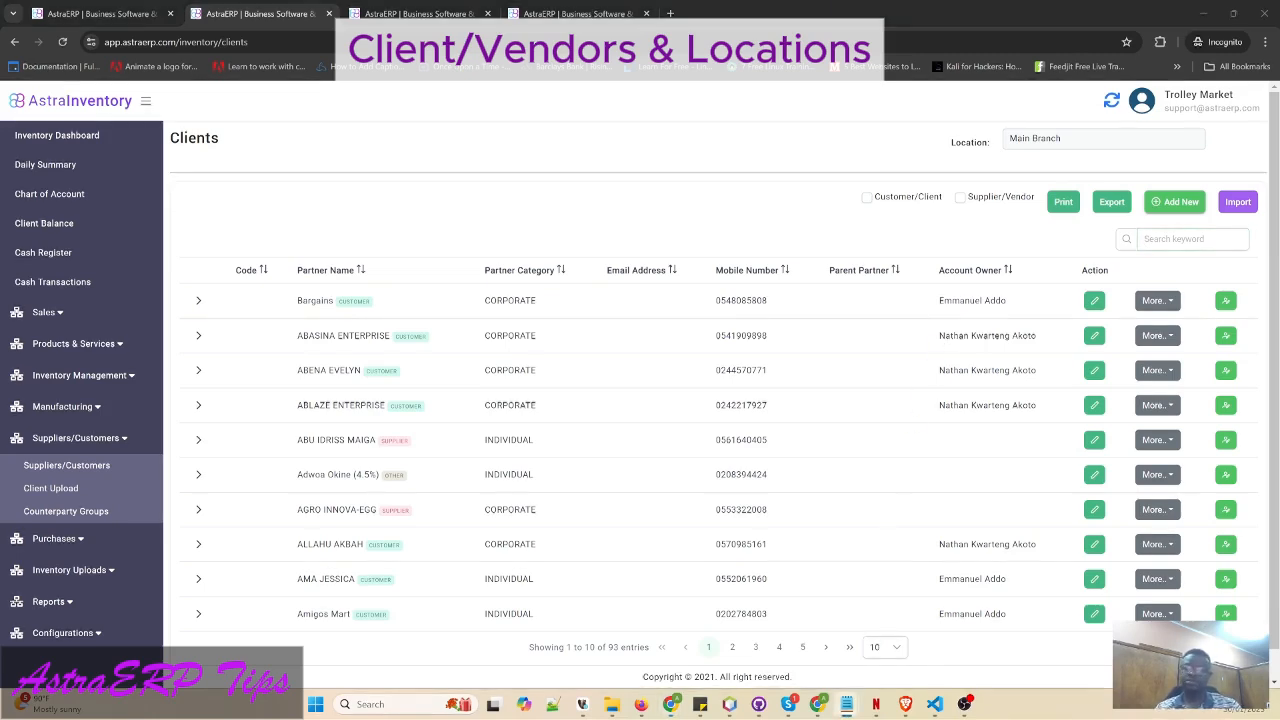
- Jot down KFC in Notepad with locations DANSOMAN, CIRCLE and WEST HILLS MALL on dashed lines
{"action": "left_click", "coordinate": [846, 704]}
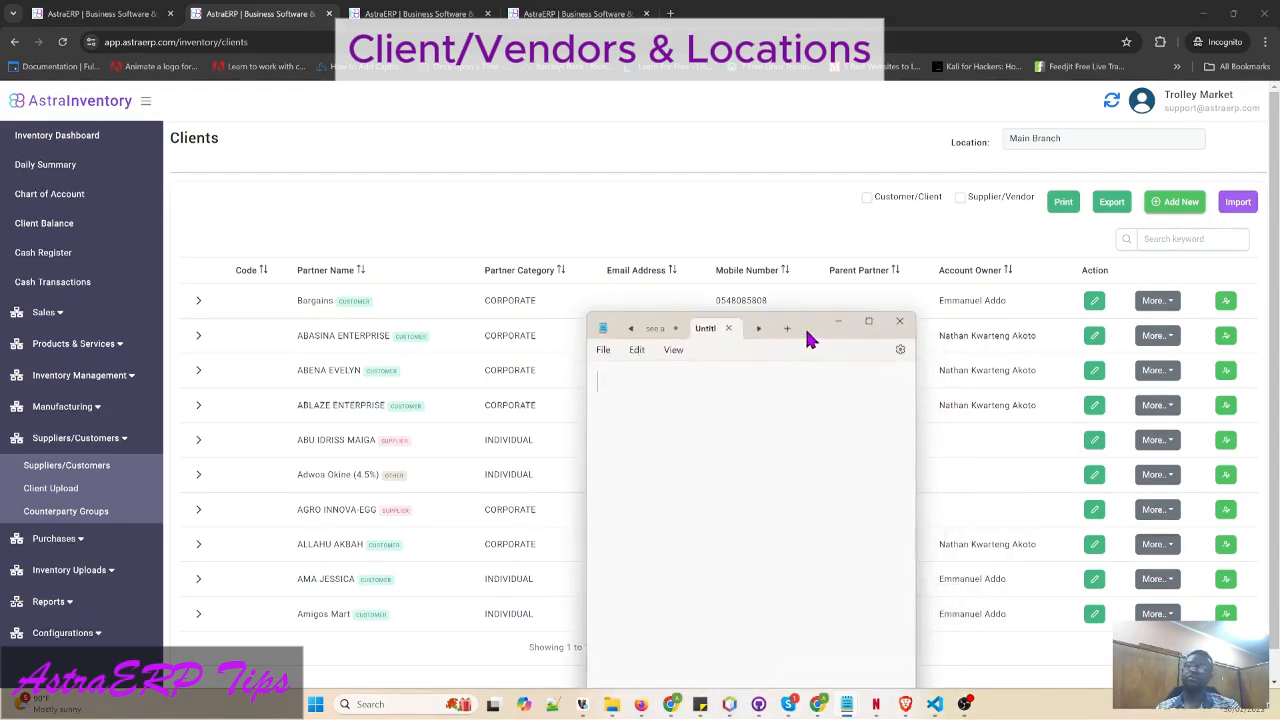
{"action": "left_click_drag", "start_coordinate": [806, 334], "coordinate": [731, 140]}
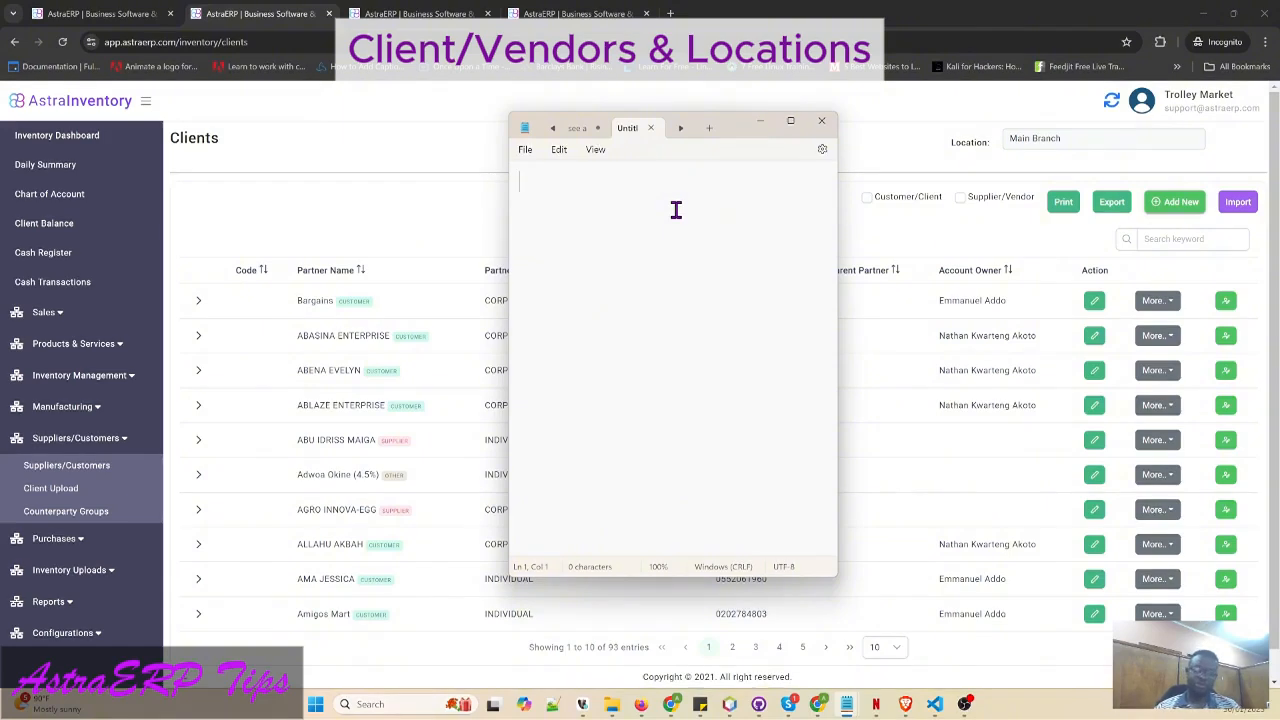
{"action": "type", "text": "KFC"}
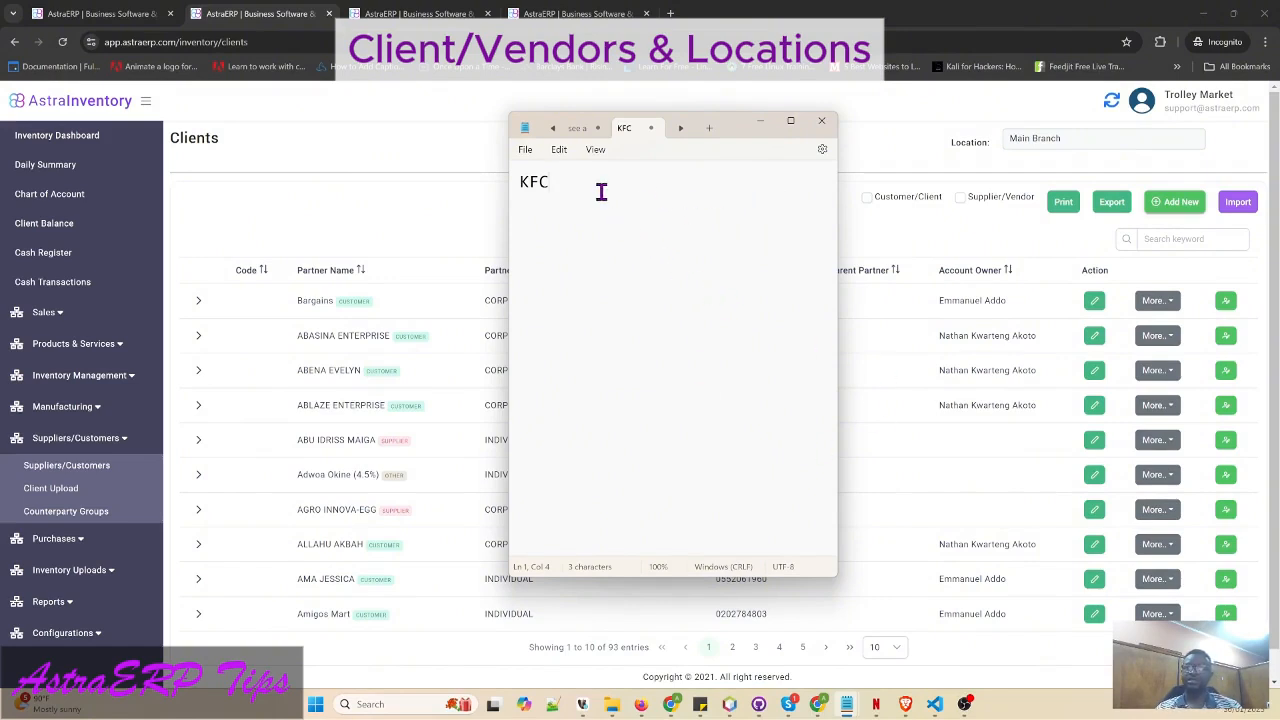
{"action": "key", "text": "Return"}
{"action": "type", "text": "-"}
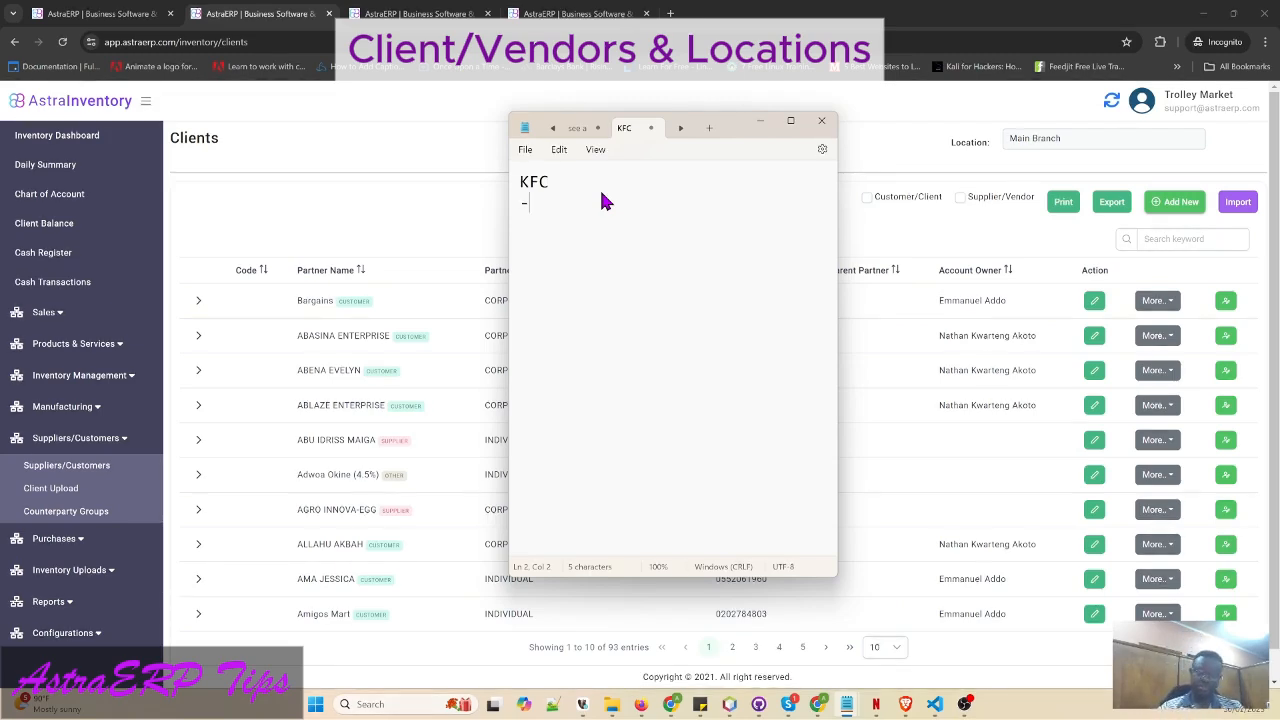
{"action": "type", "text": "DANSOMAN"}
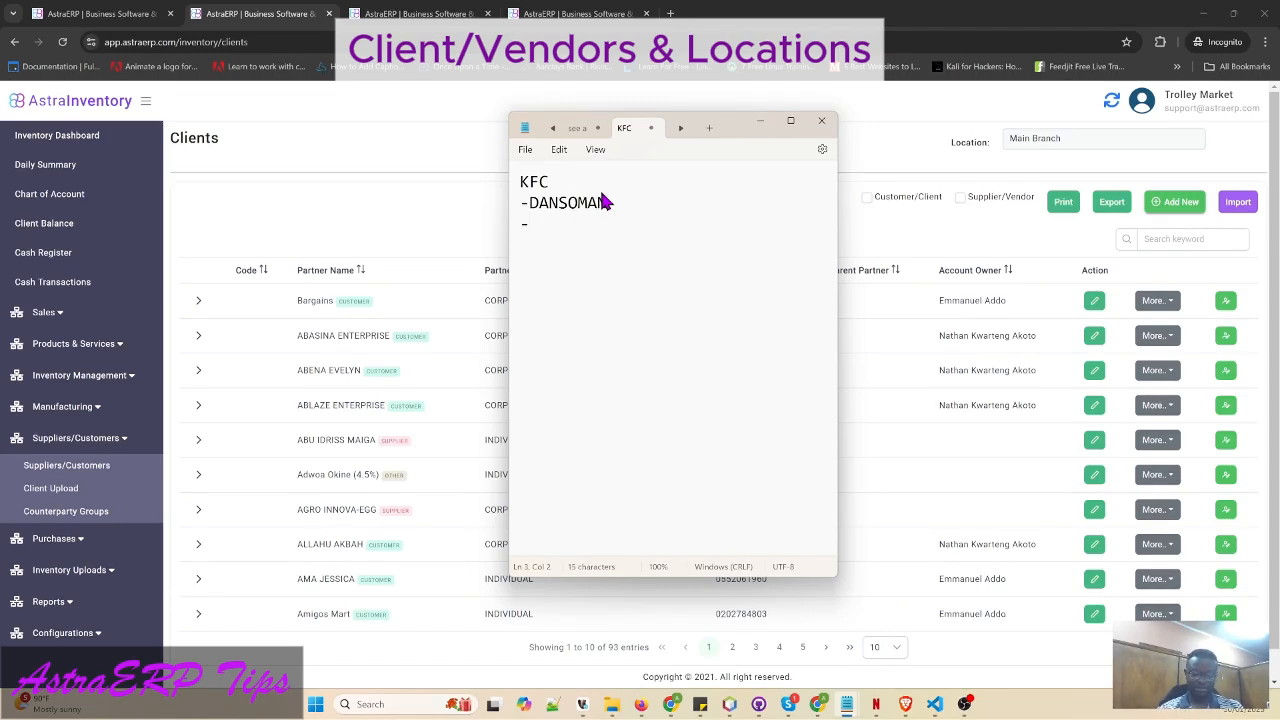
{"action": "type", "text": "RCLE"}
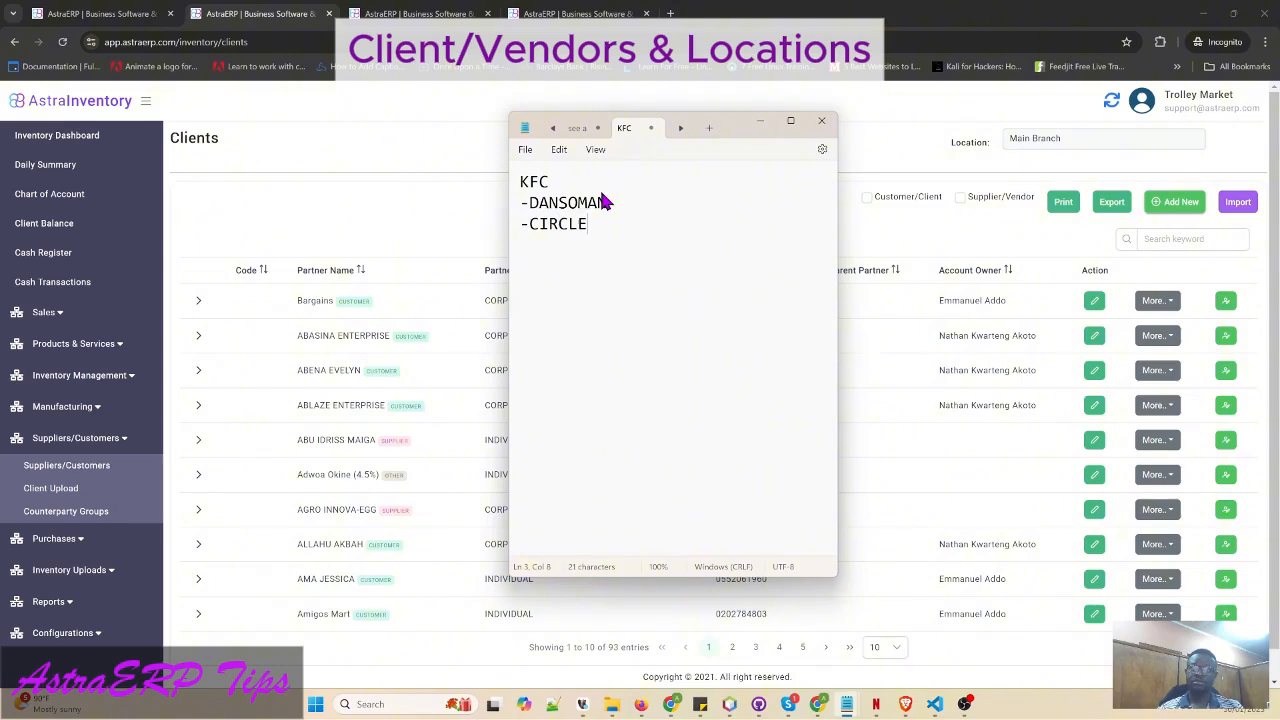
{"action": "type", "text": "-WEST HOILLS MALL"}
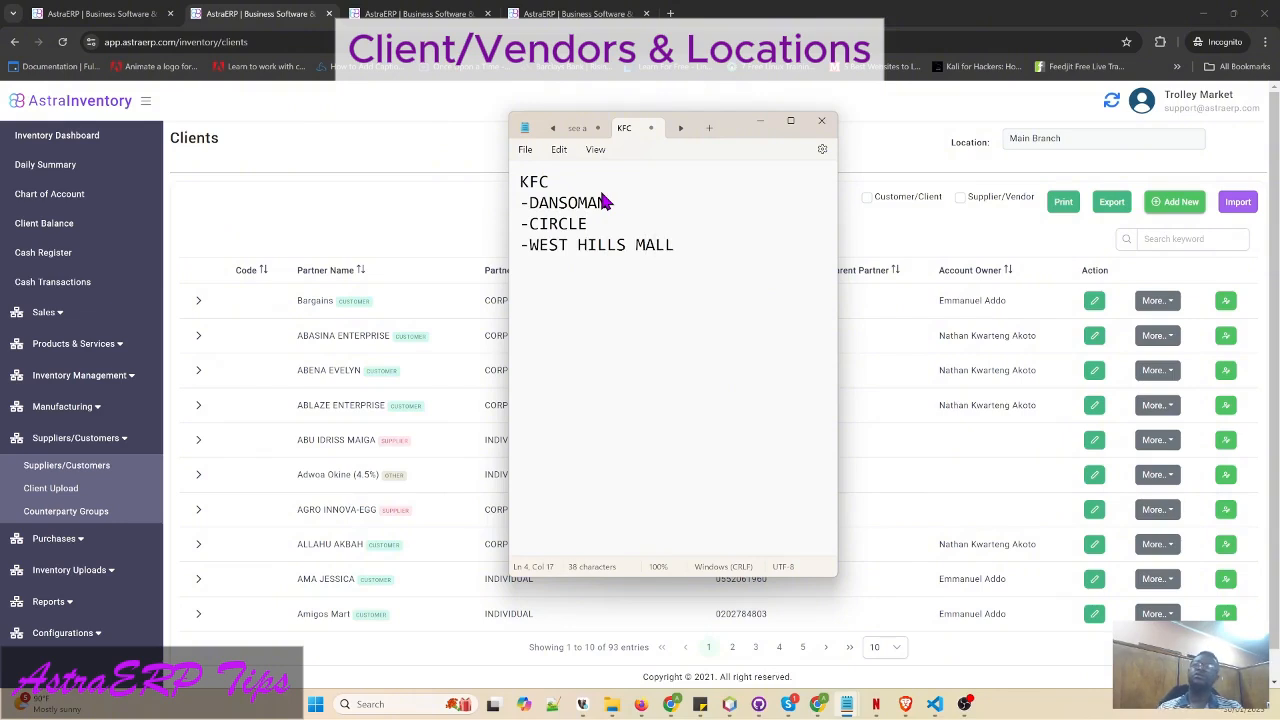
{"action": "left_click", "coordinate": [881, 159]}
{"action": "key", "text": "alt+Tab"}
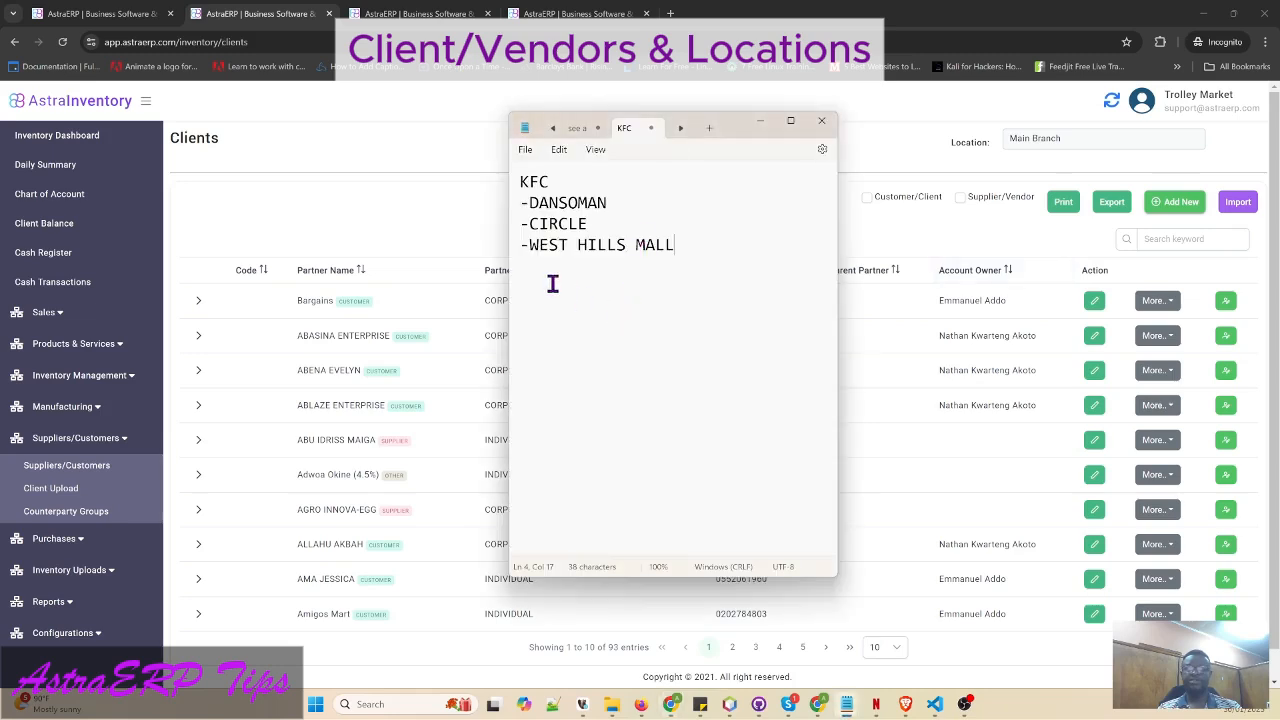
- Search the client list for KFC, find no existing client, clear the search and choose Add New
{"action": "left_click", "coordinate": [1178, 245]}
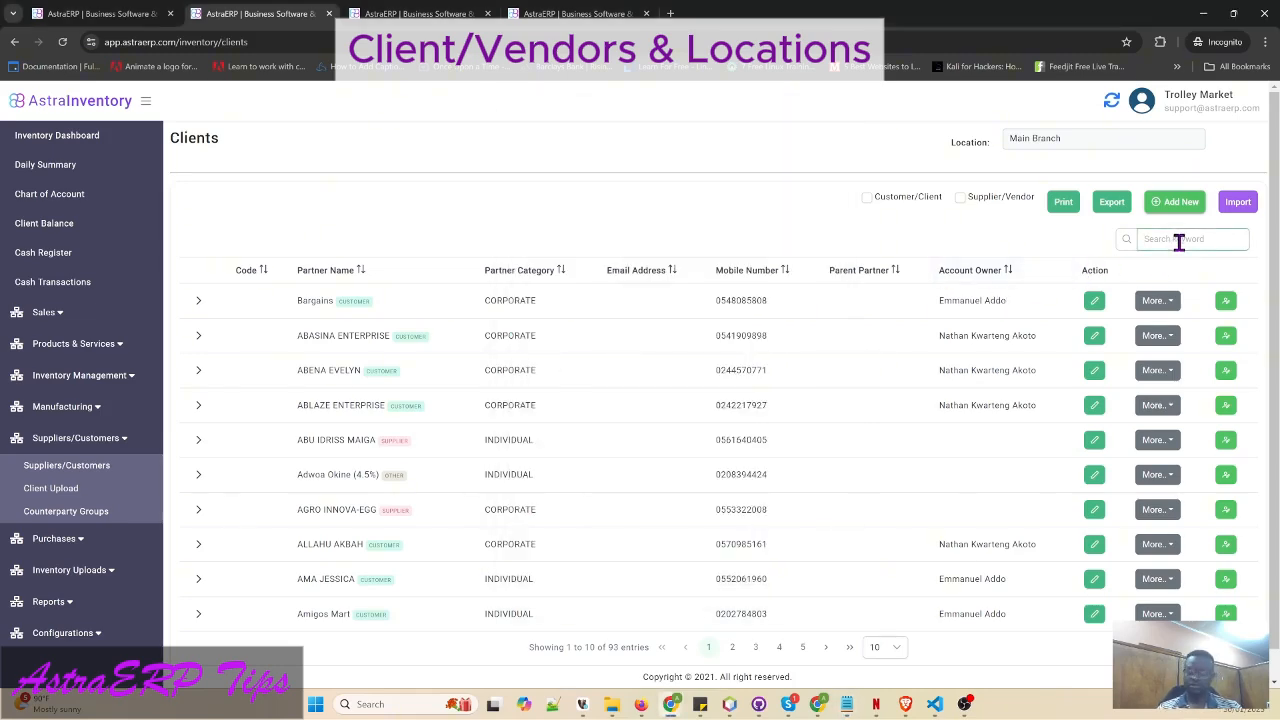
{"action": "type", "text": "KFC"}
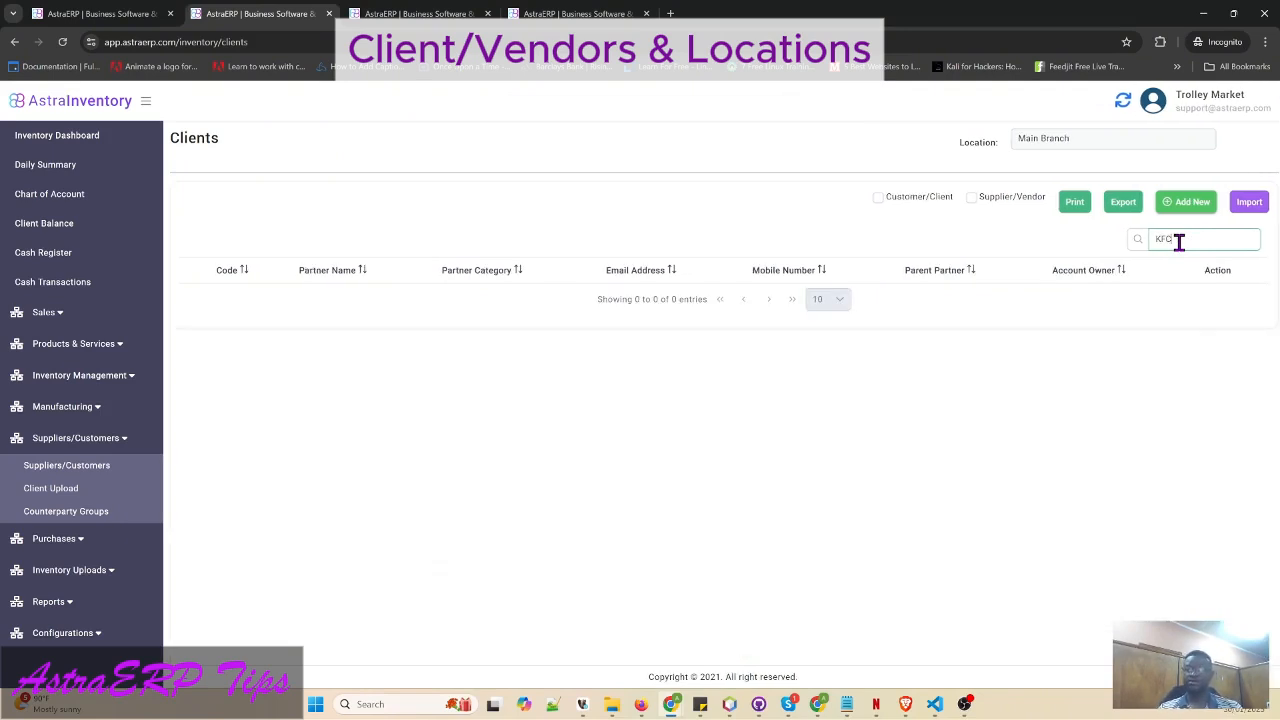
{"action": "key", "text": "BackSpace"}
{"action": "key", "text": "BackSpace"}
{"action": "key", "text": "BackSpace"}
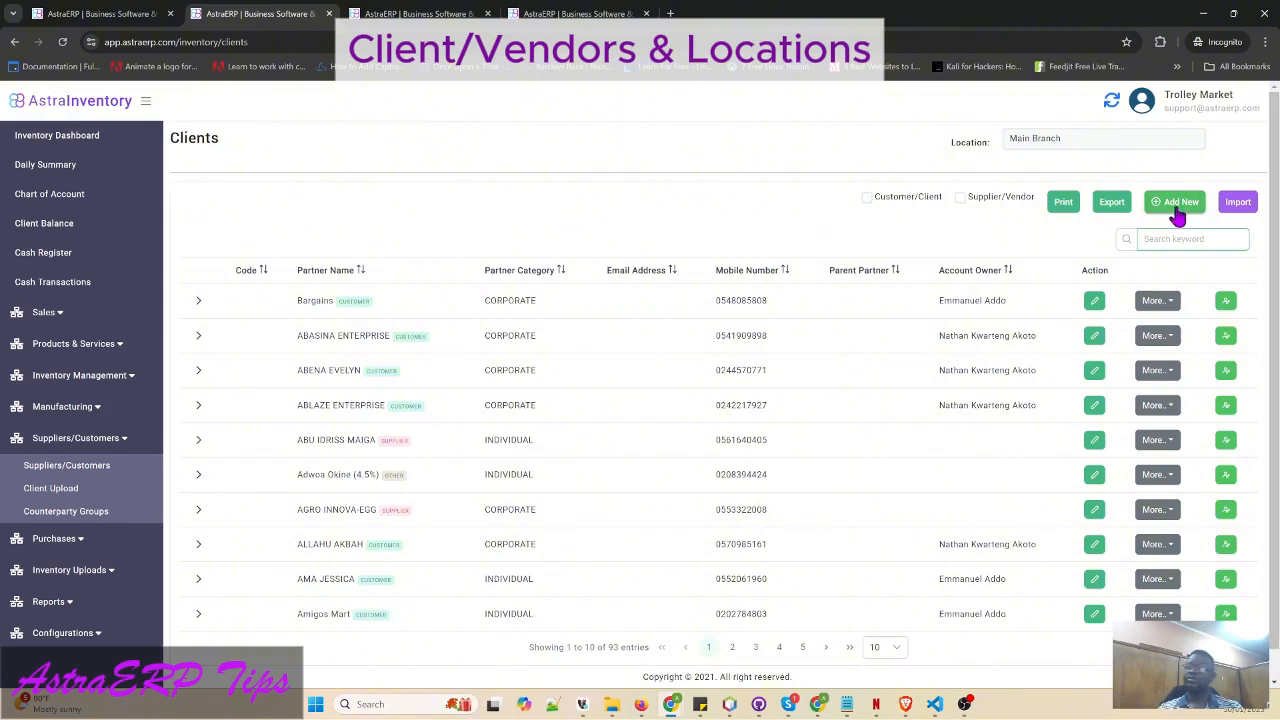
{"action": "left_click", "coordinate": [1177, 214]}
- Start a new client record and enter KFC as the client's name
{"action": "left_click", "coordinate": [1176, 214]}
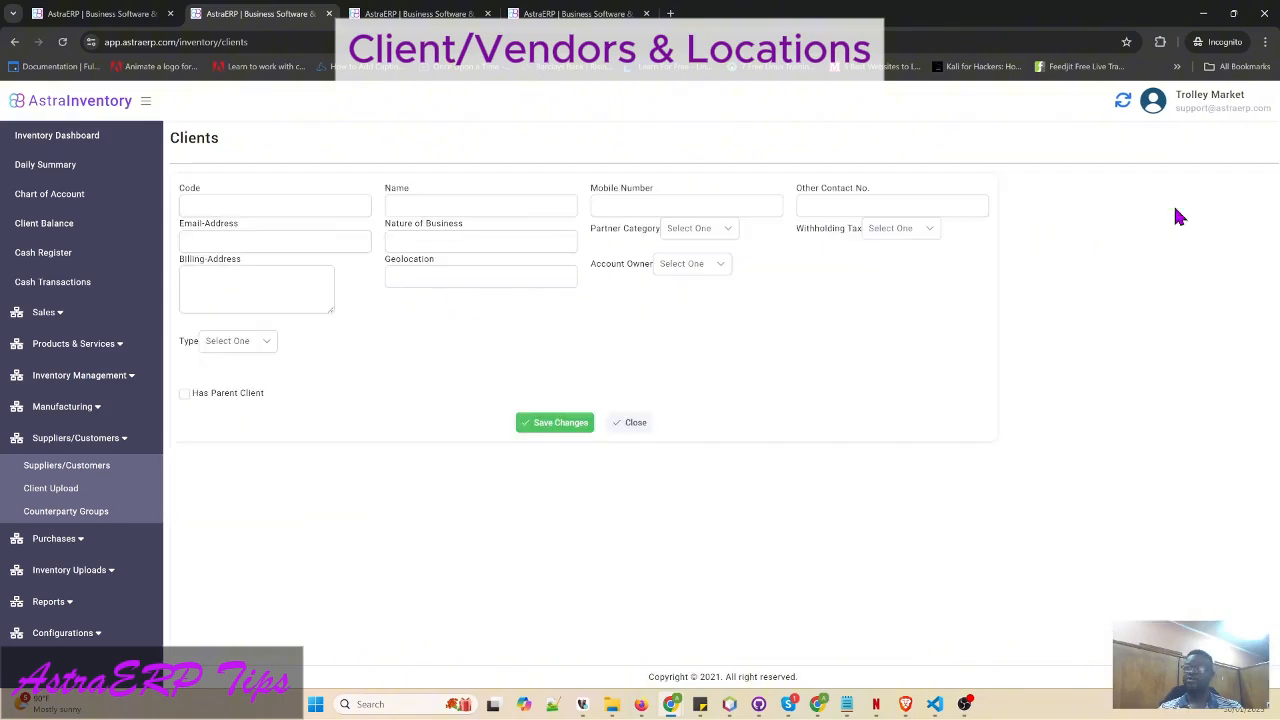
{"action": "left_click", "coordinate": [243, 214]}
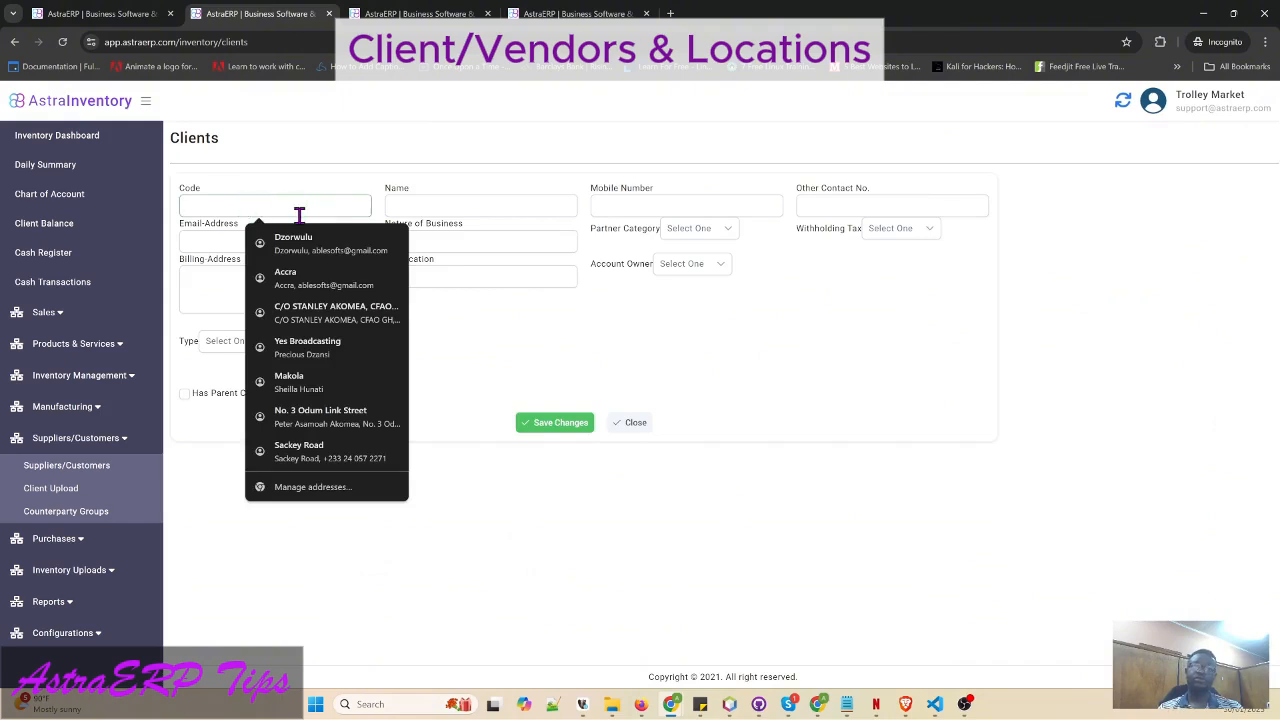
{"action": "left_click", "coordinate": [421, 210]}
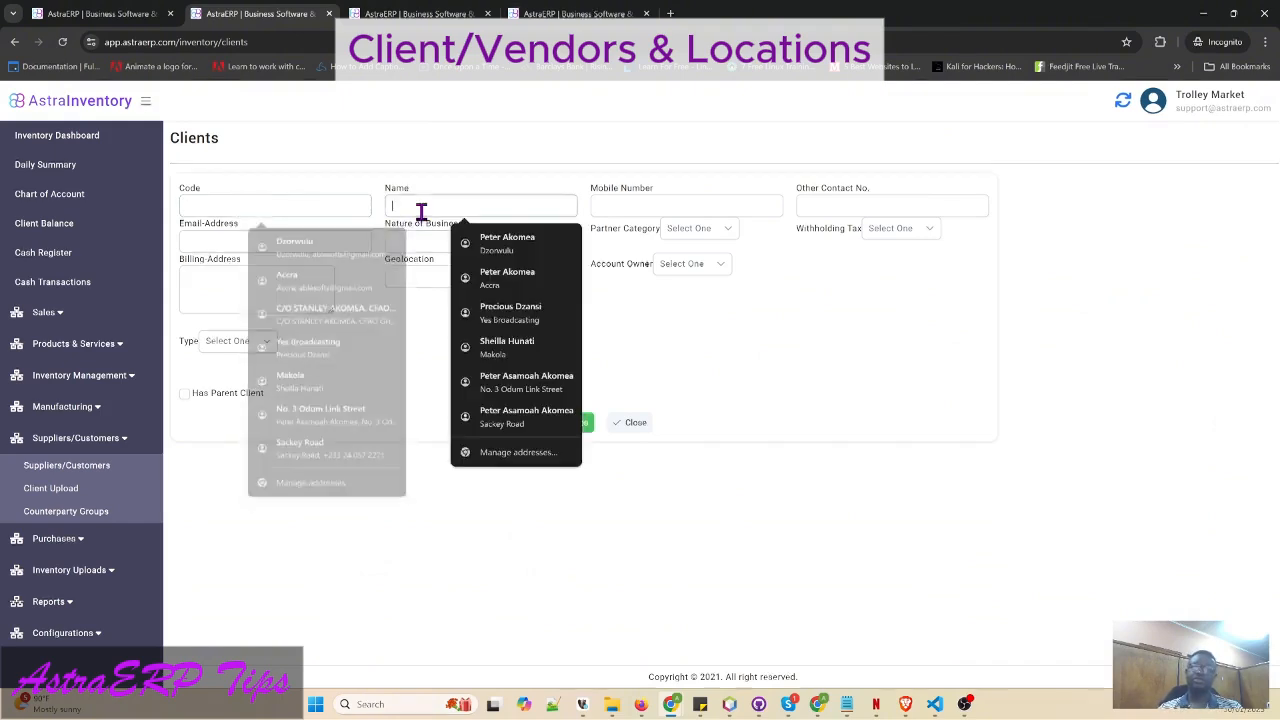
{"action": "type", "text": "k"}
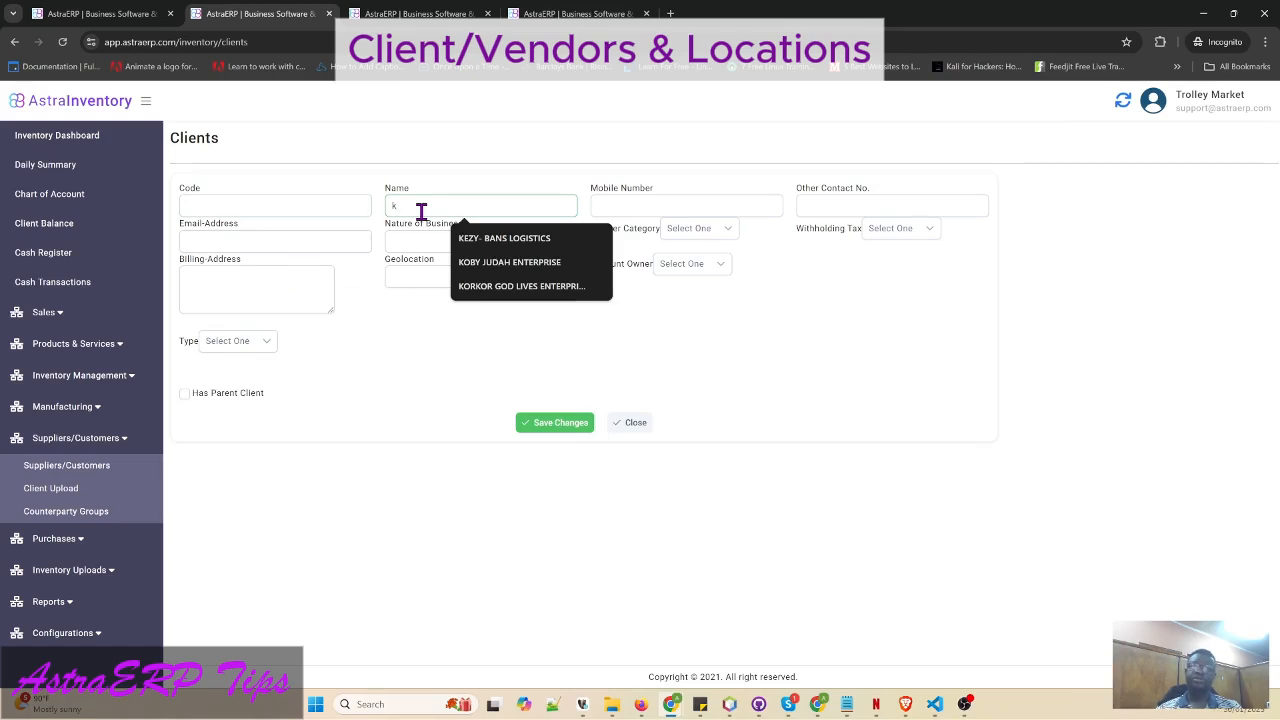
{"action": "key", "text": "BackSpace"}
{"action": "type", "text": "KFC"}
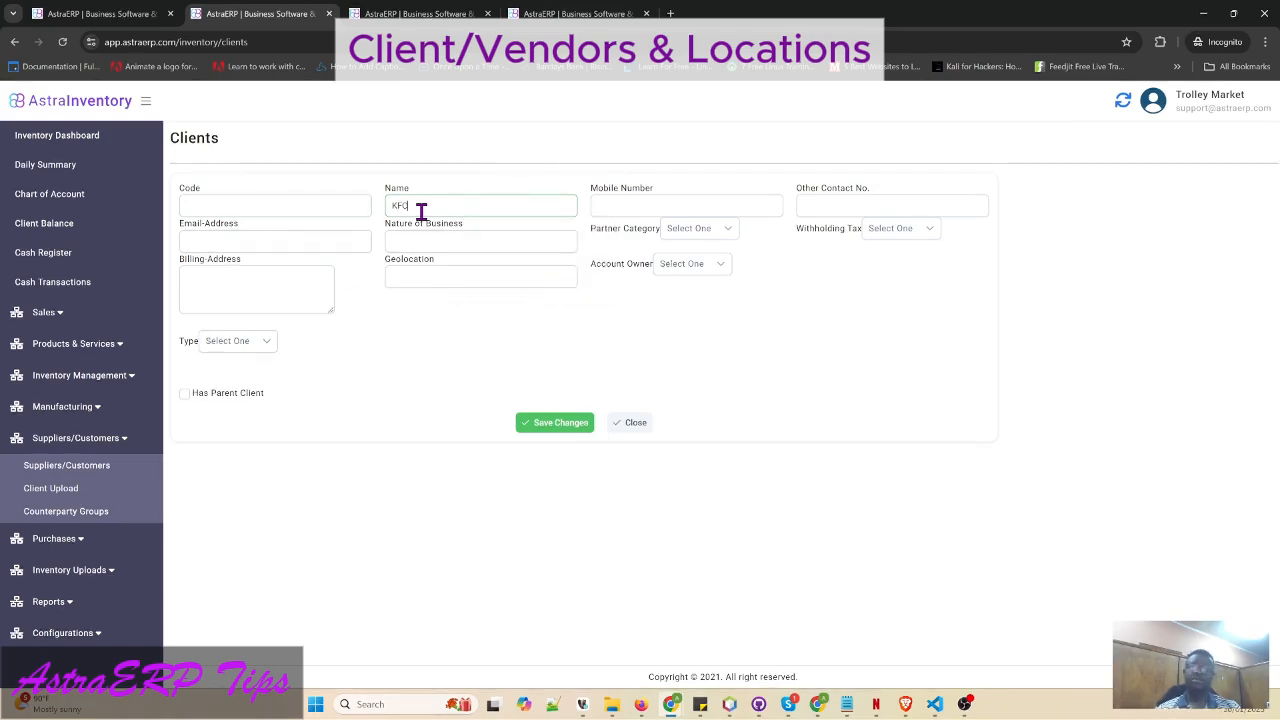
{"action": "key", "text": "Tab"}
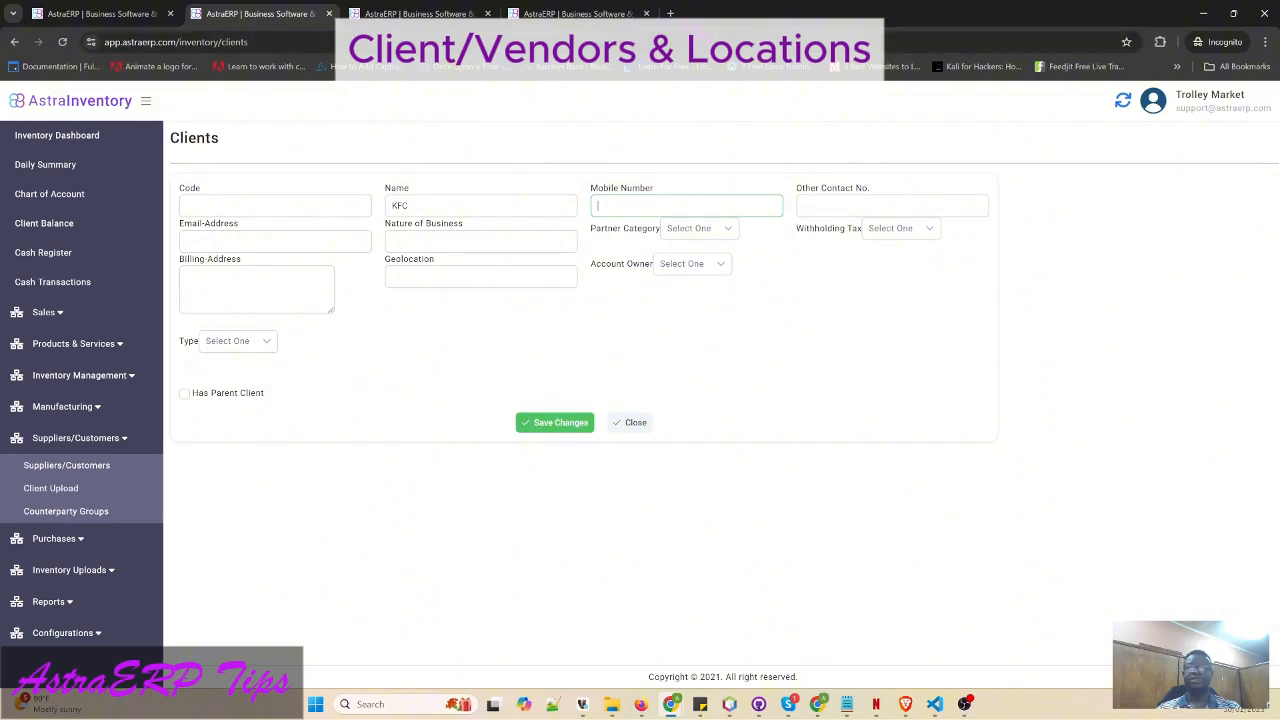
- Google KC GHANA TEL in a private tab and copy the contact number for the Mobile Number field
{"action": "left_click", "coordinate": [670, 13]}
{"action": "type", "text": "K"}
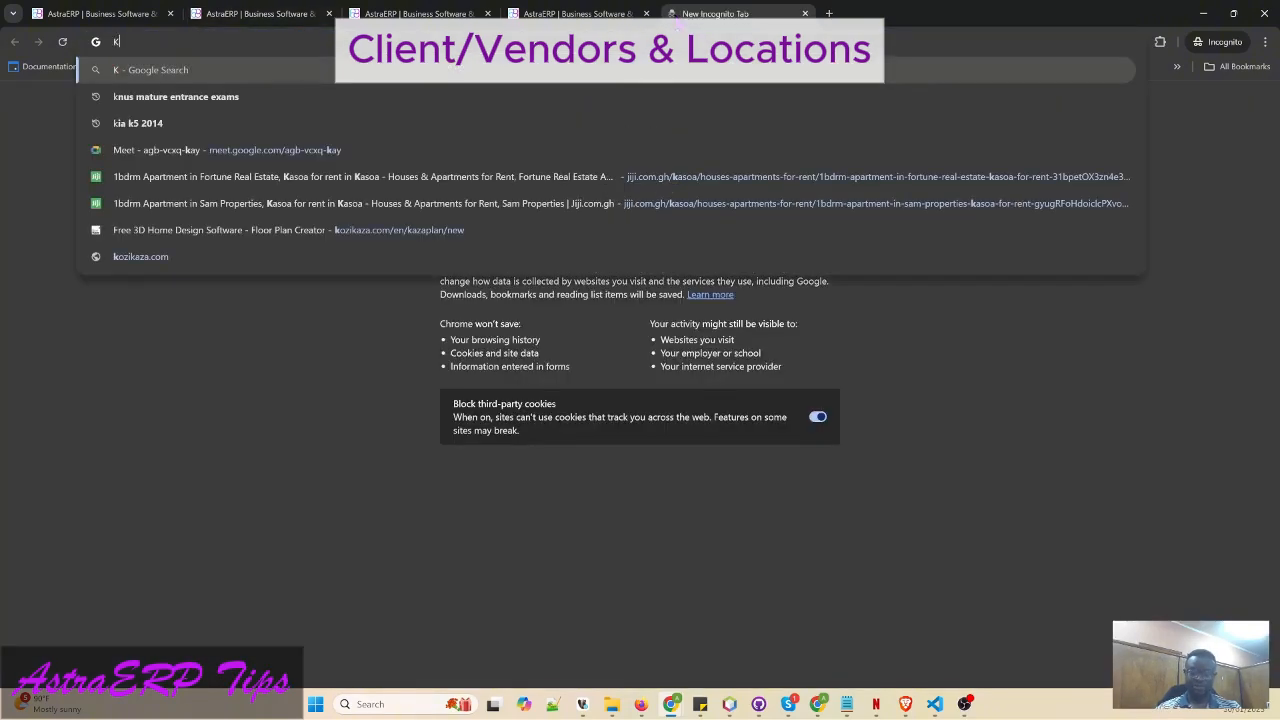
{"action": "type", "text": "C GHANA TEL"}
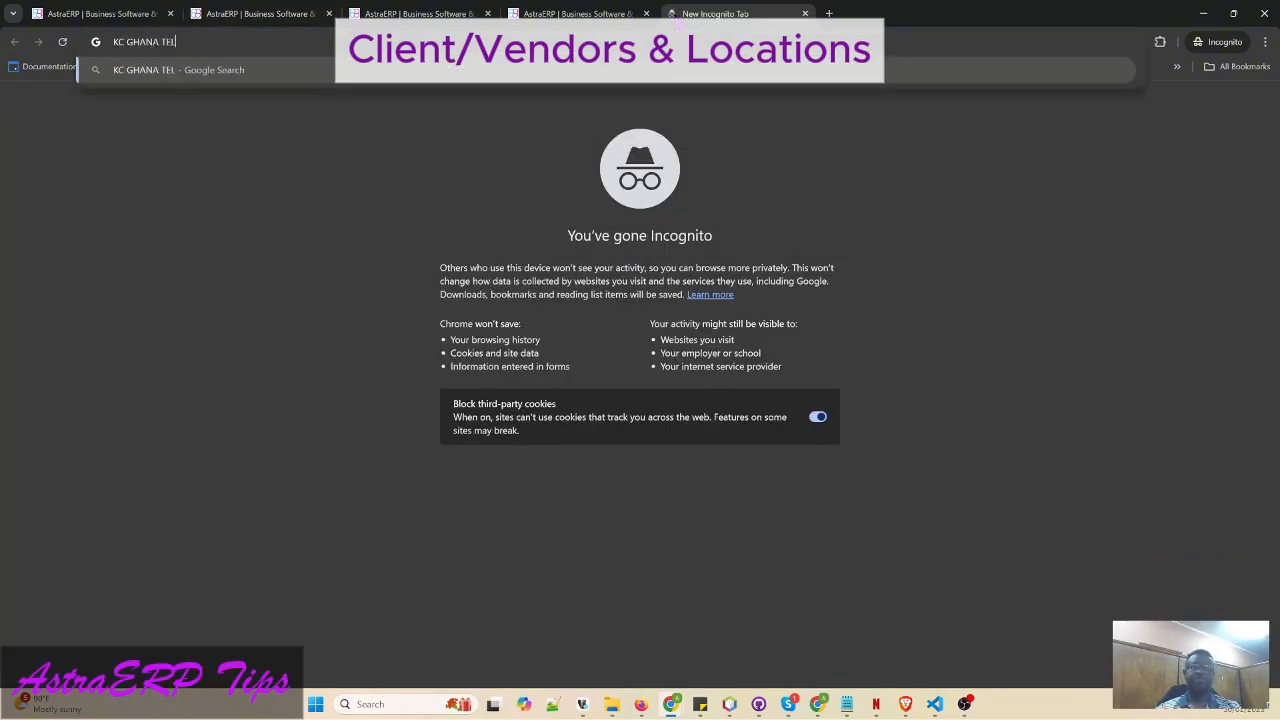
{"action": "key", "text": "Return"}
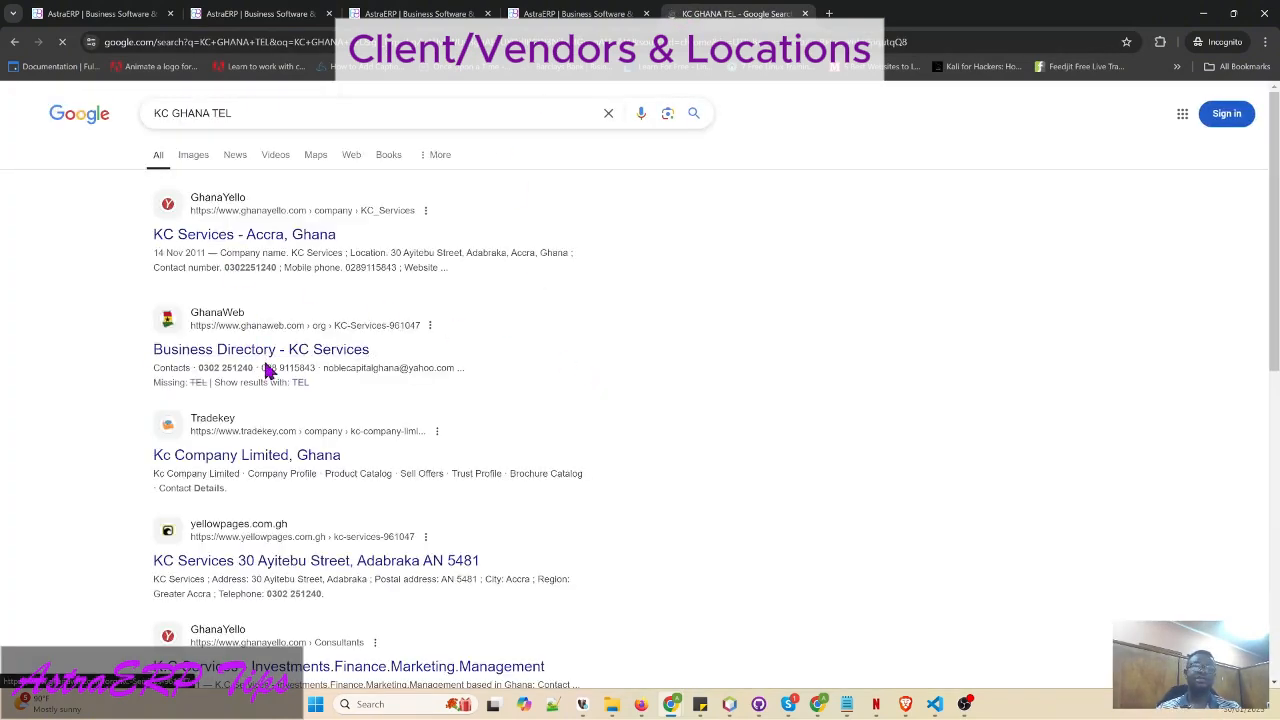
{"action": "double_click", "coordinate": [232, 267]}
{"action": "key", "text": "ctrl+c"}
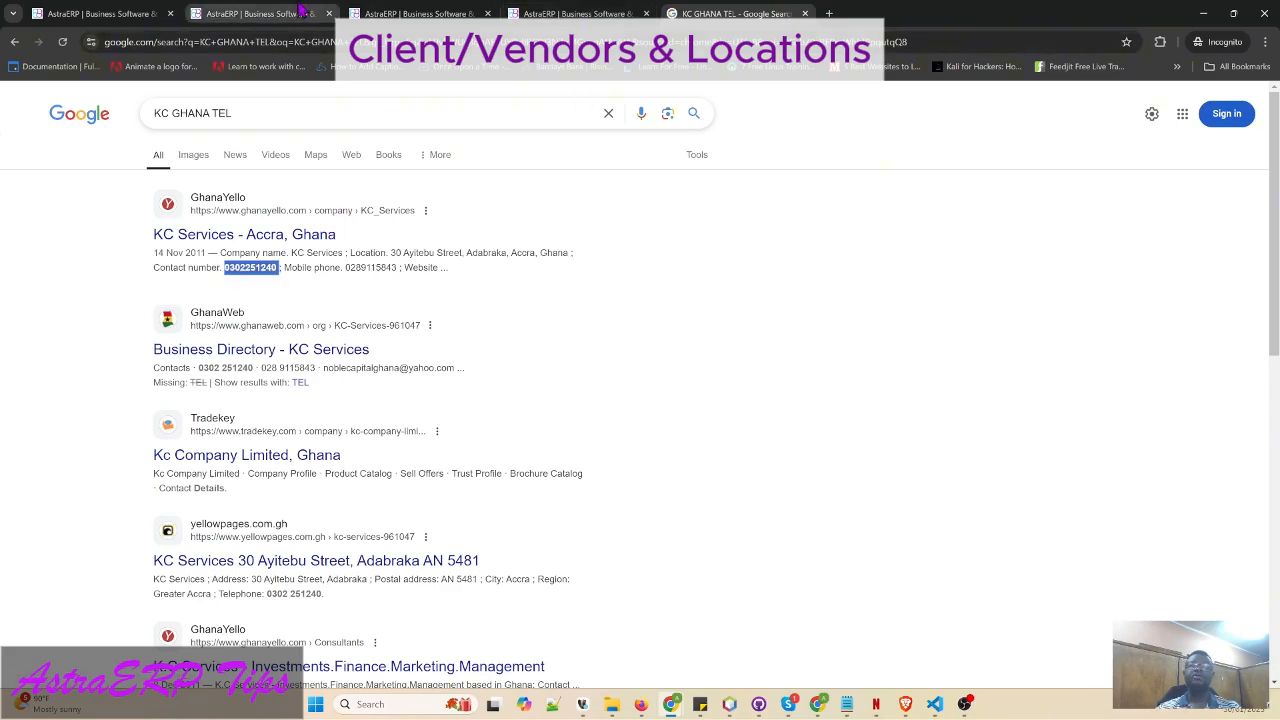
{"action": "left_click", "coordinate": [260, 13]}
{"action": "left_click", "coordinate": [686, 204]}
- Paste the mobile number, extend the name to KFC GHANA and set Partner Category to CORPORATE
{"action": "key", "text": "ctrl+v"}
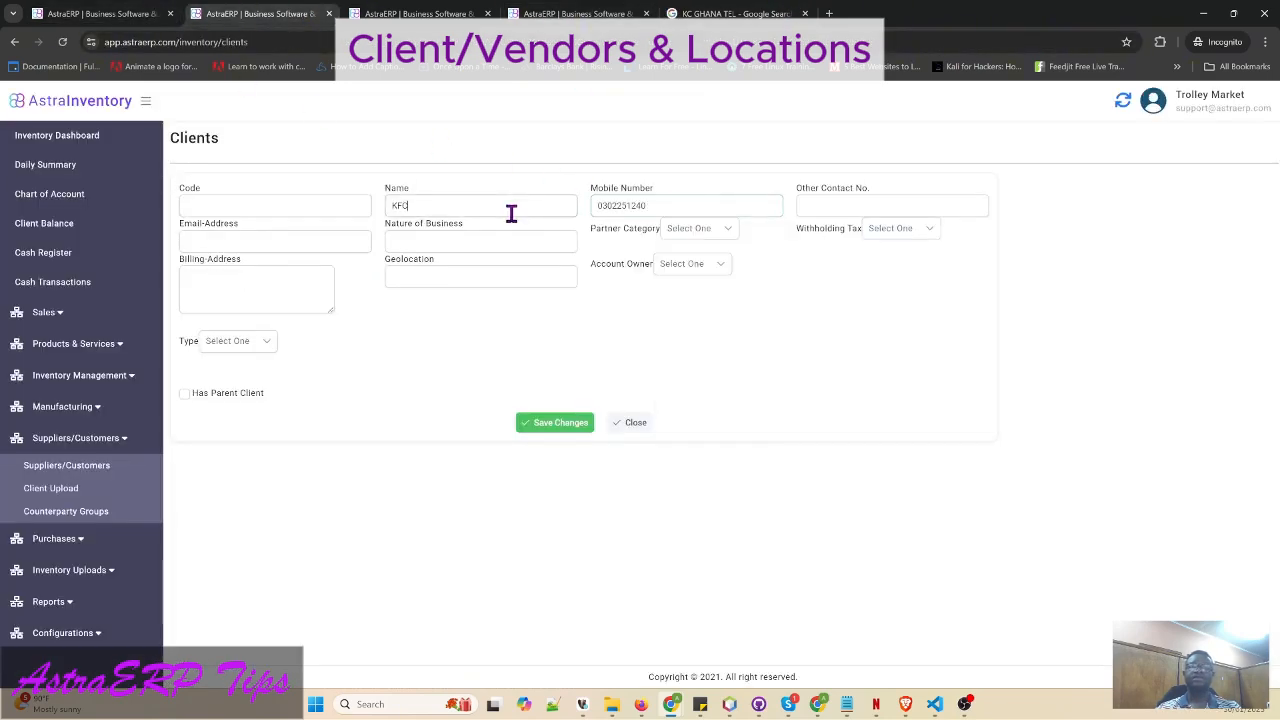
{"action": "left_click", "coordinate": [511, 213]}
{"action": "type", "text": "KFC GHANA"}
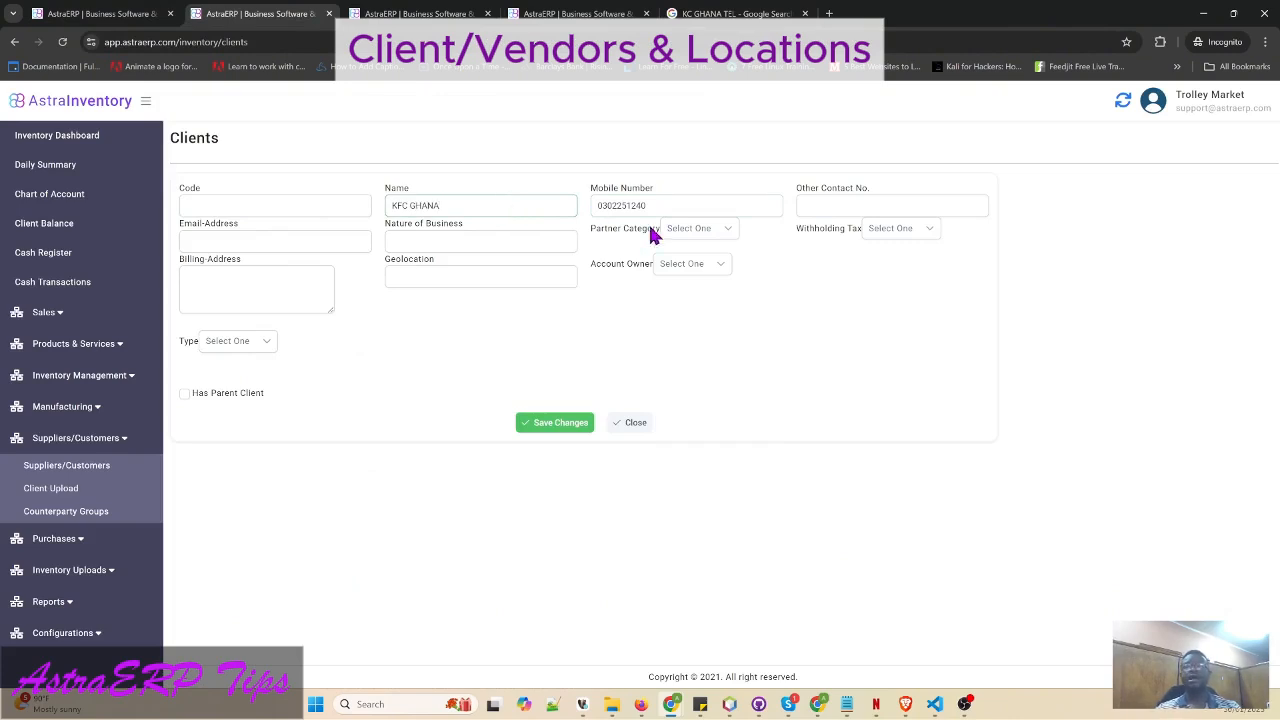
{"action": "left_click", "coordinate": [275, 243]}
{"action": "left_click", "coordinate": [474, 242]}
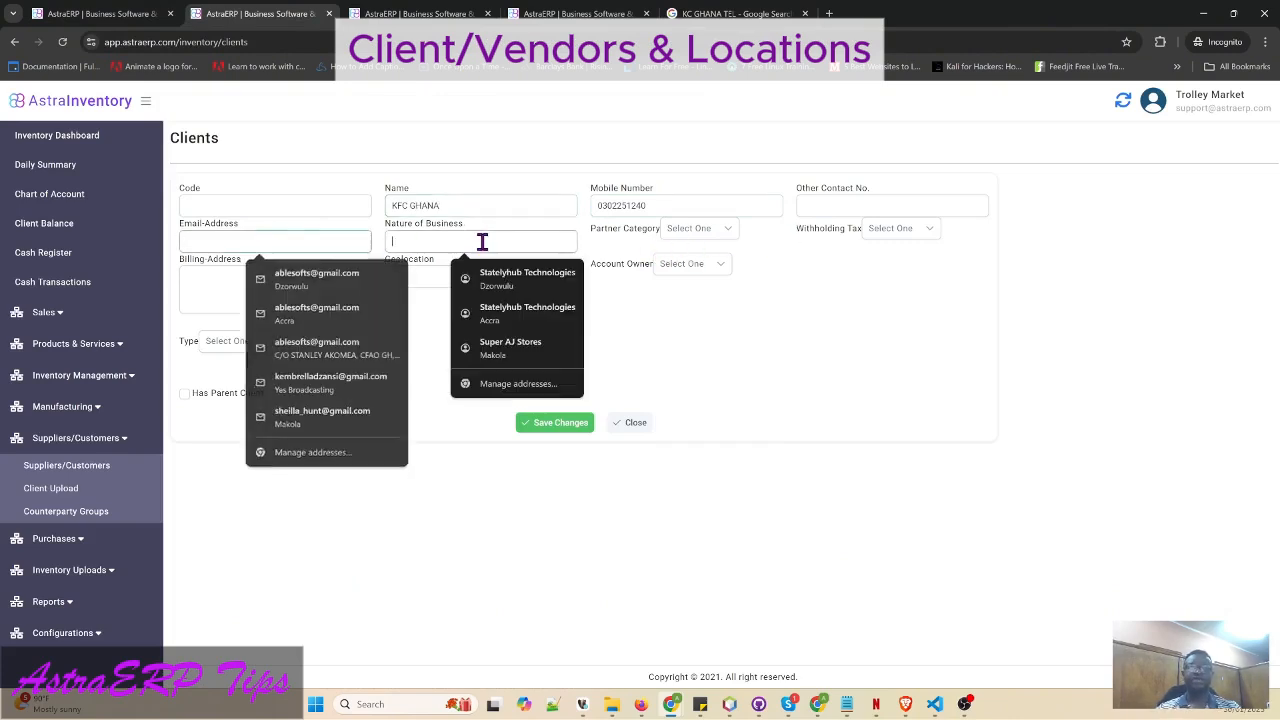
{"action": "left_click", "coordinate": [707, 229]}
{"action": "left_click", "coordinate": [712, 306]}
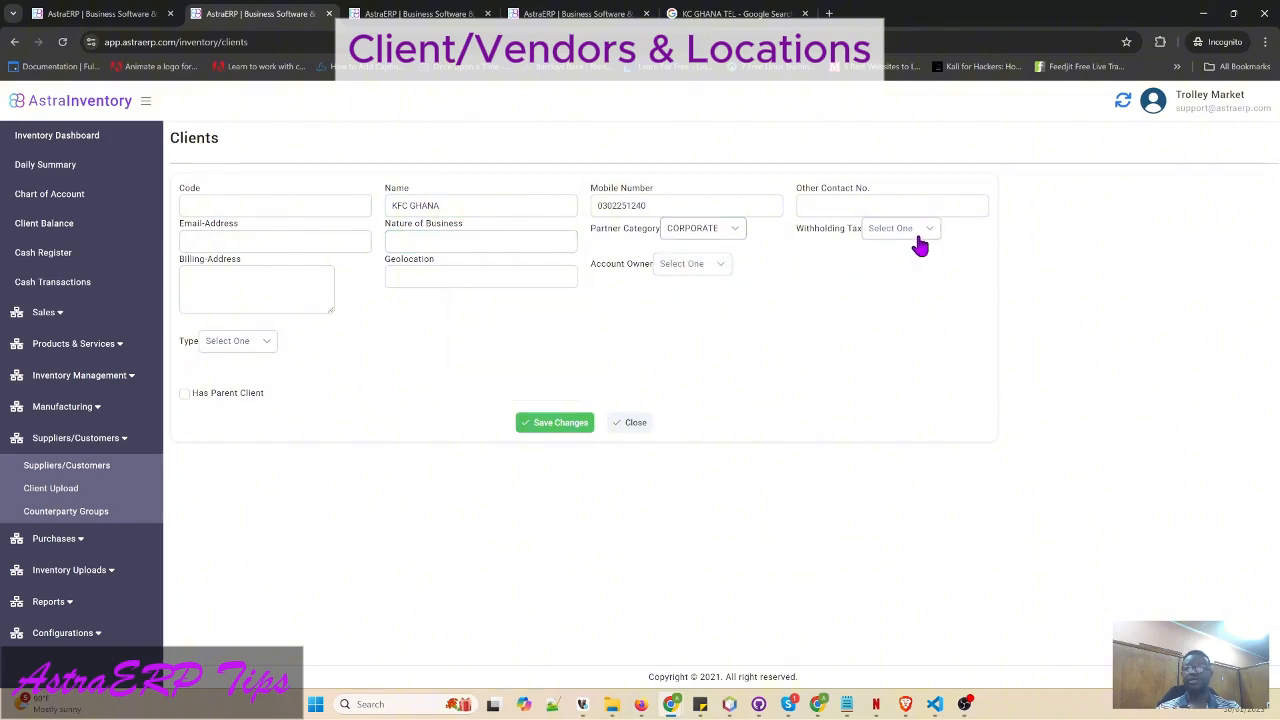
- Check the Withholding Tax and Account Owner options without choosing, then show the client Type choices
{"action": "left_click", "coordinate": [917, 243]}
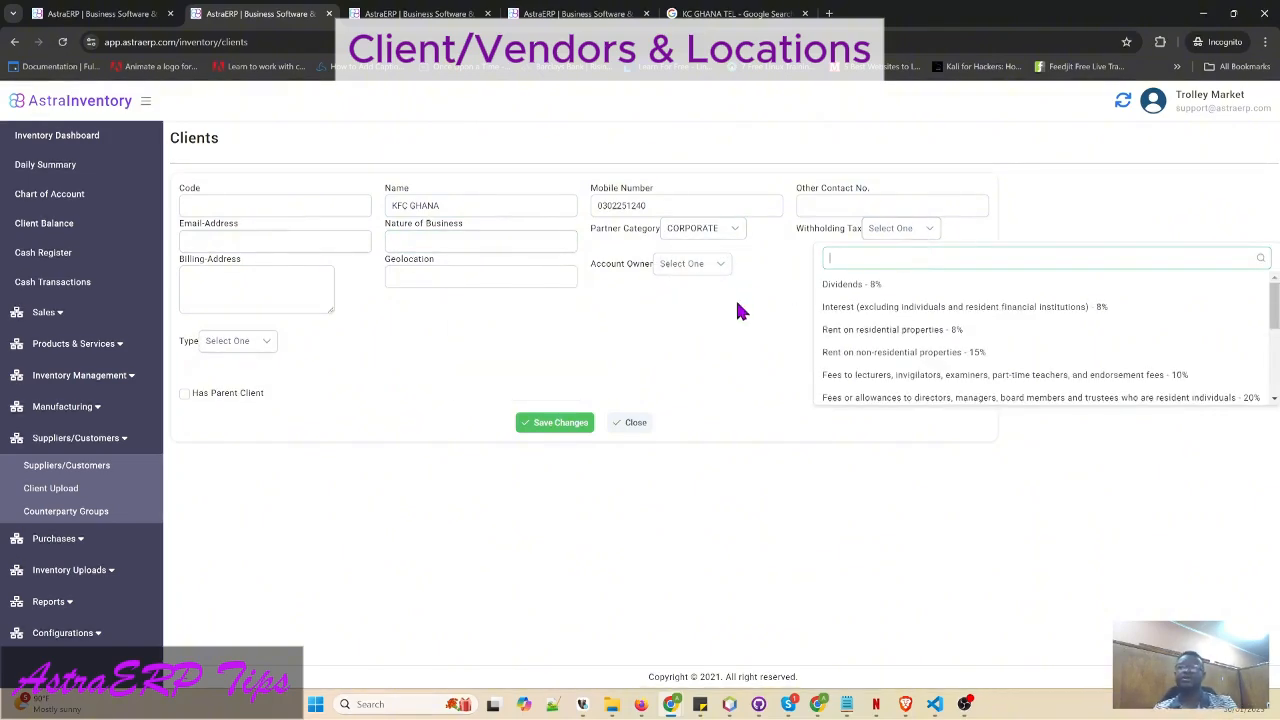
{"action": "left_click", "coordinate": [603, 297]}
{"action": "left_click", "coordinate": [705, 263]}
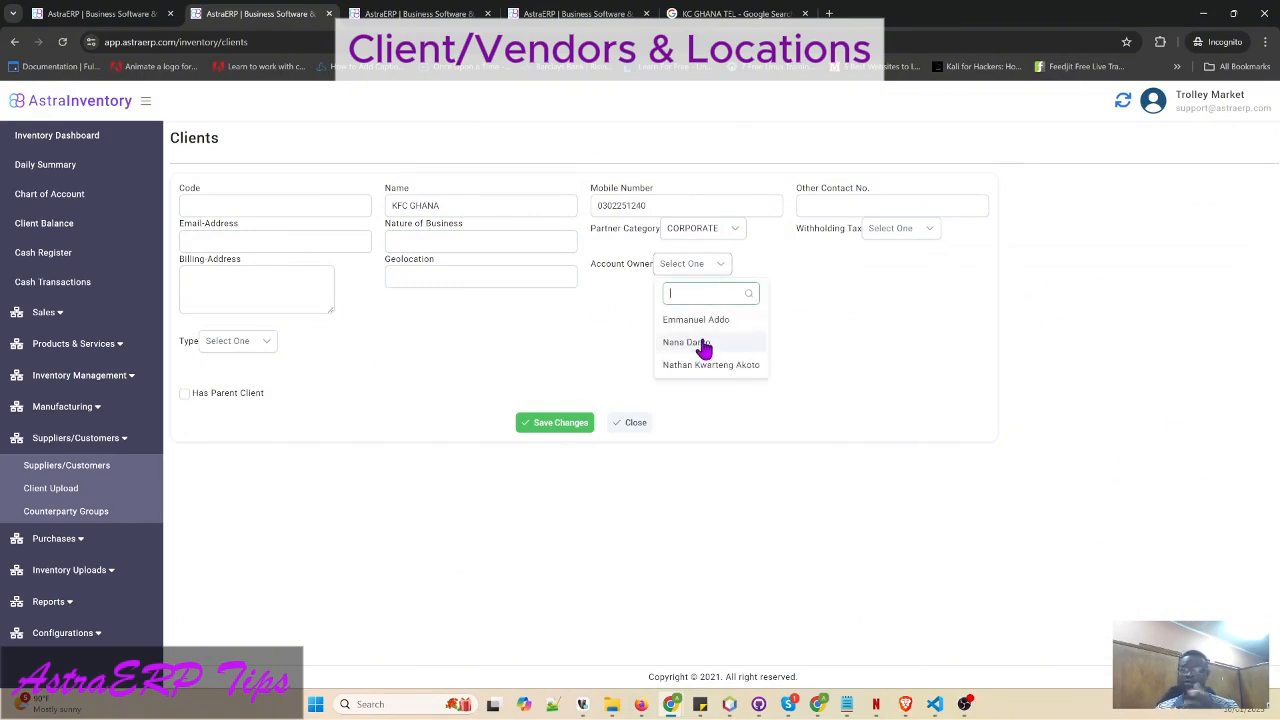
{"action": "double_click", "coordinate": [590, 263]}
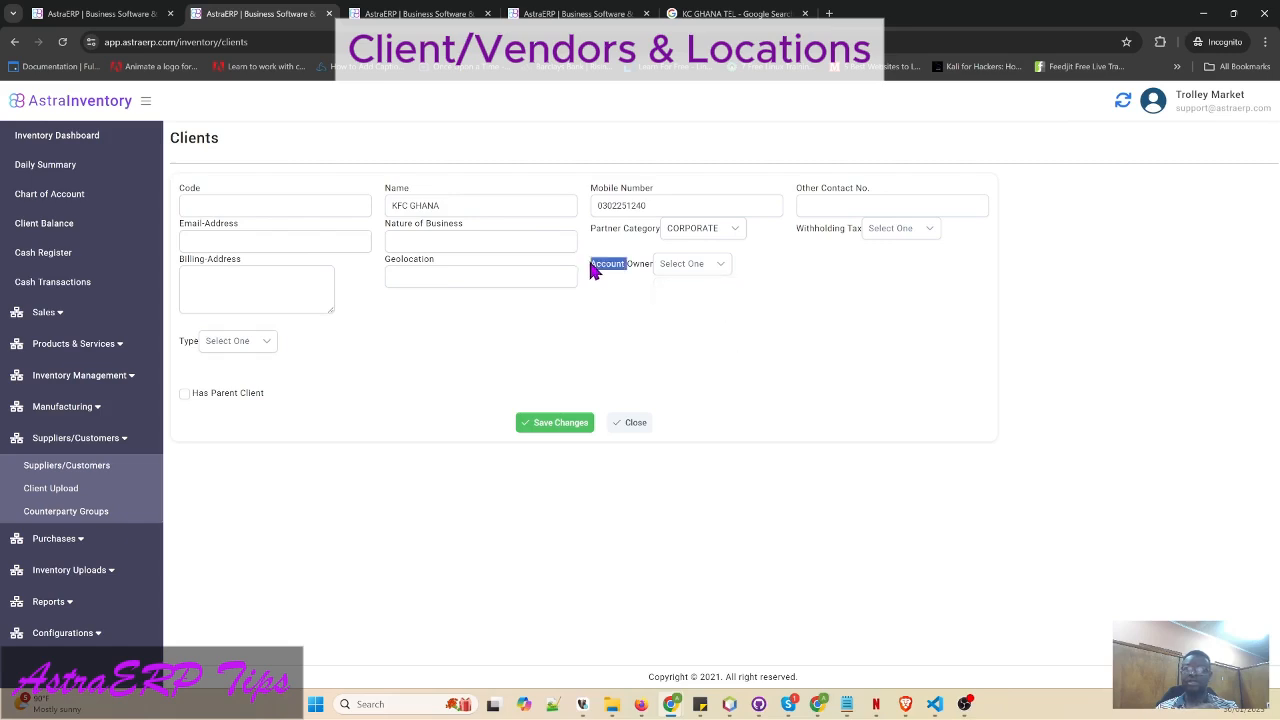
{"action": "left_click_drag", "start_coordinate": [590, 263], "coordinate": [737, 274]}
{"action": "left_click", "coordinate": [677, 273]}
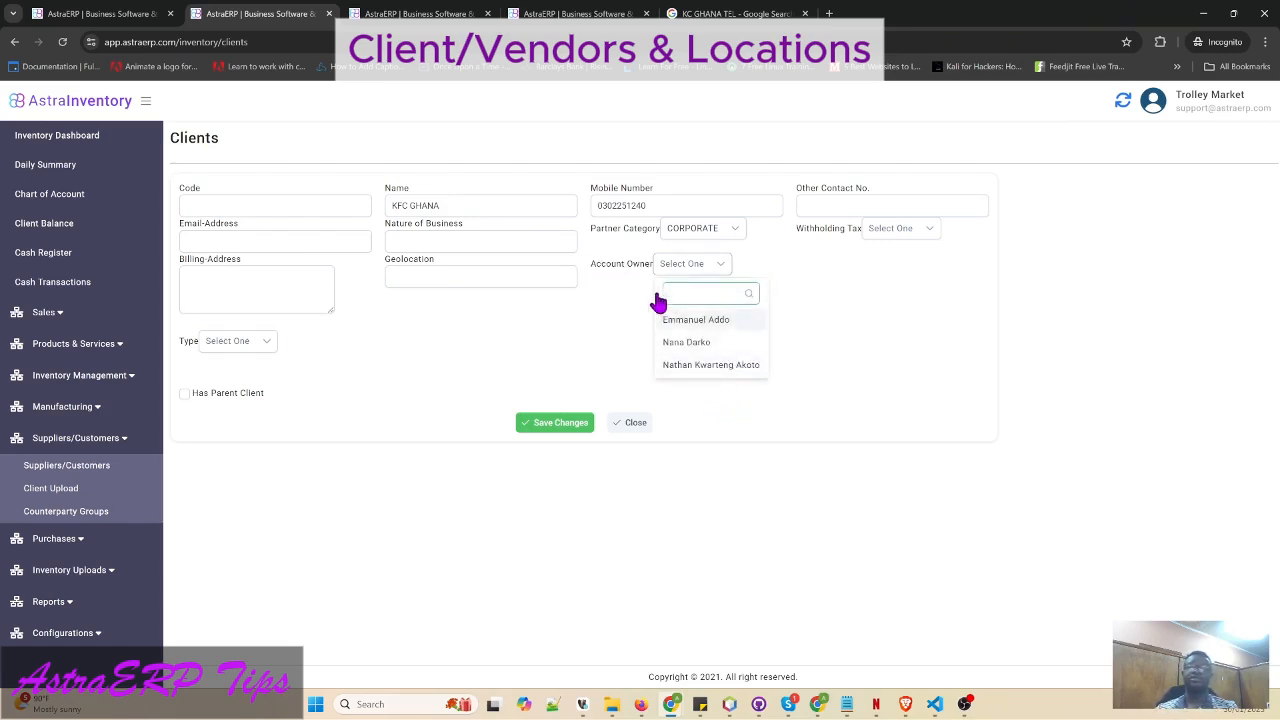
{"action": "left_click", "coordinate": [489, 371]}
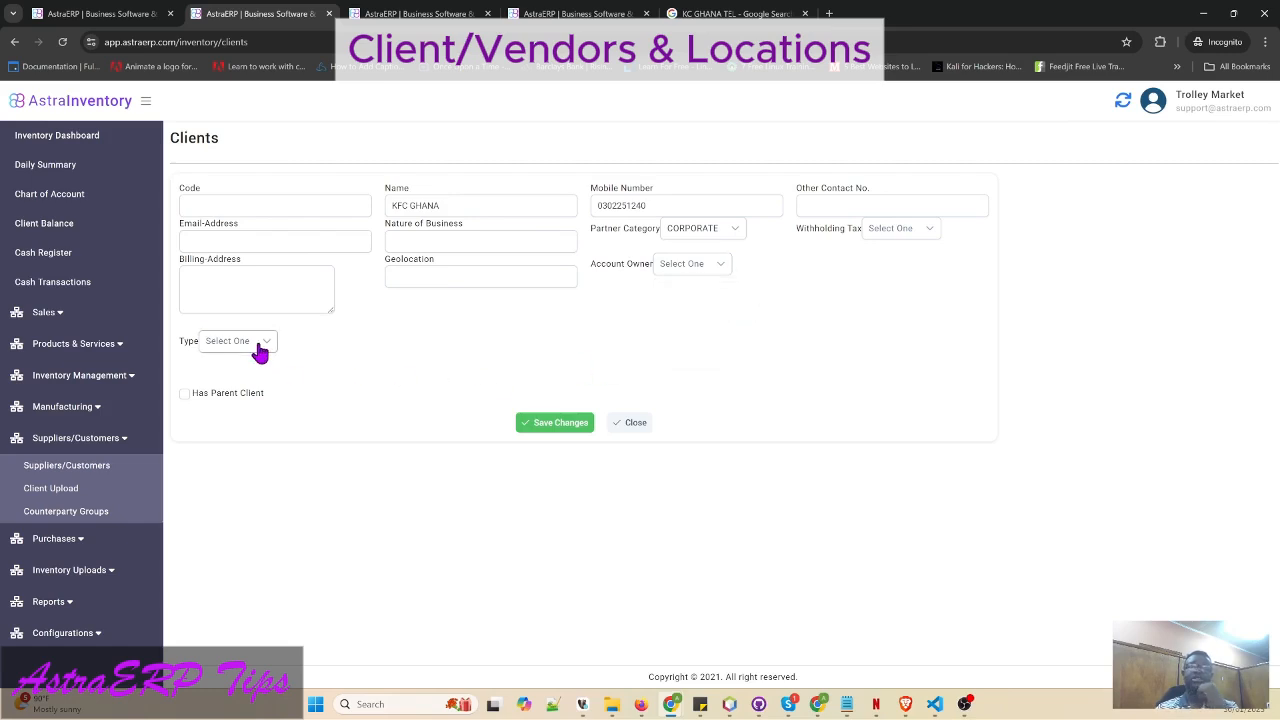
{"action": "left_click", "coordinate": [258, 345]}
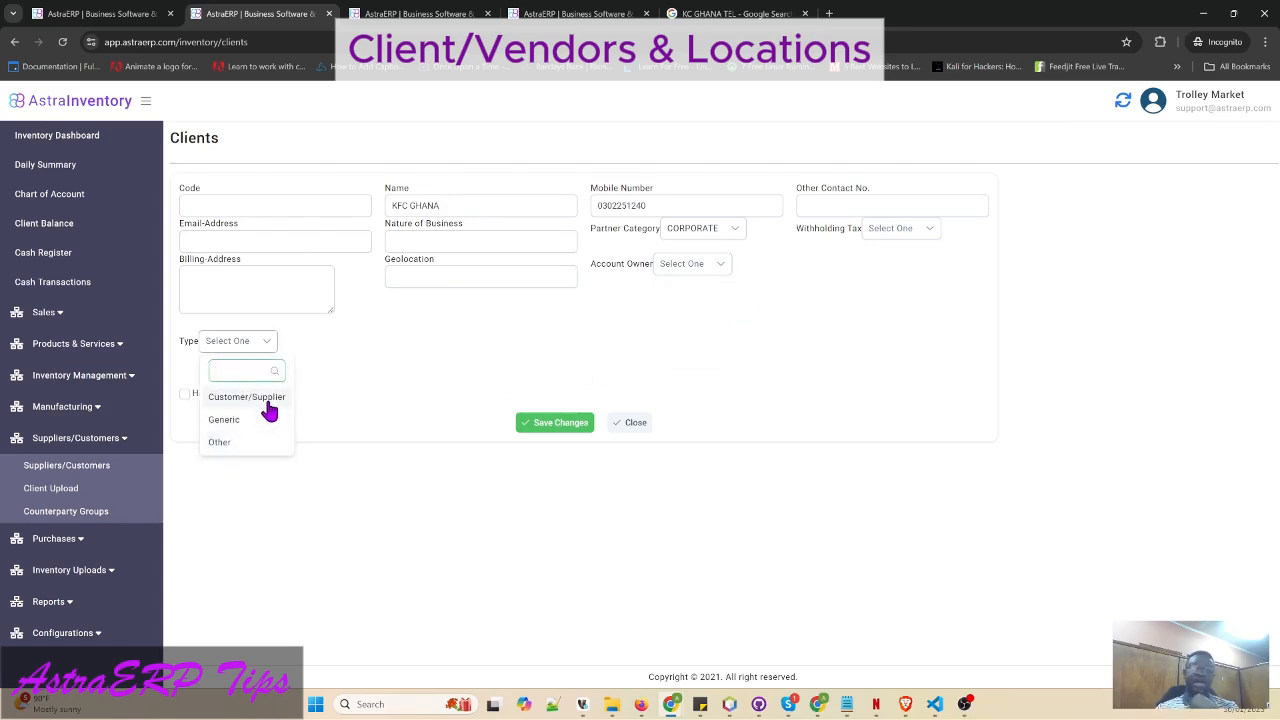
- Make KFC GHANA a Customer/Supplier-type Customer/Client buying on credit with a 0.00 limit, and save
{"action": "left_click", "coordinate": [268, 408]}
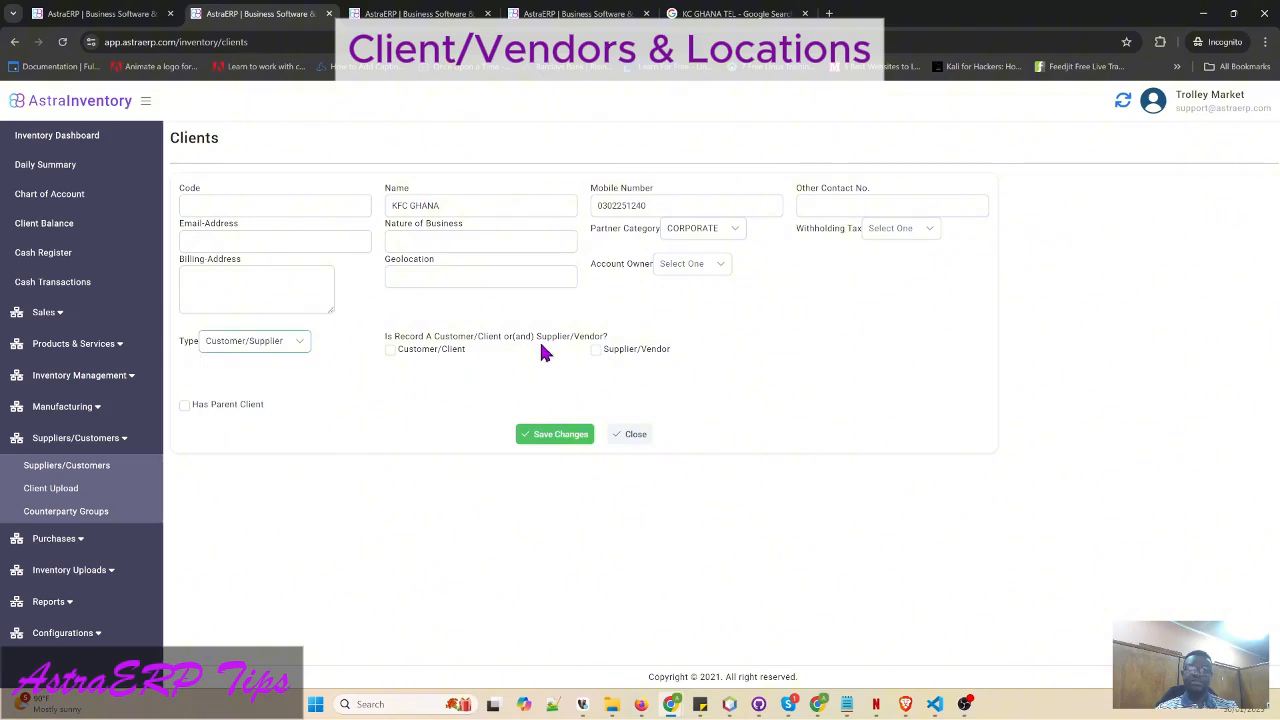
{"action": "left_click", "coordinate": [393, 351]}
{"action": "left_click", "coordinate": [393, 351]}
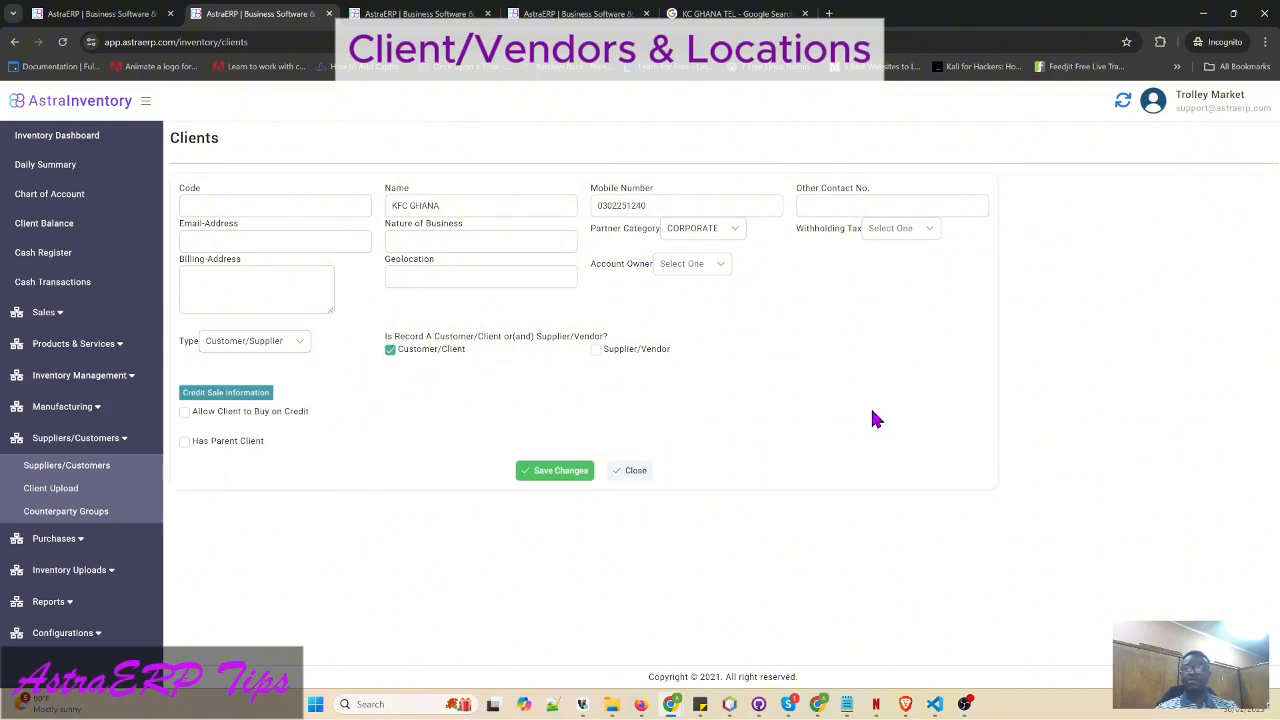
{"action": "left_click", "coordinate": [185, 414]}
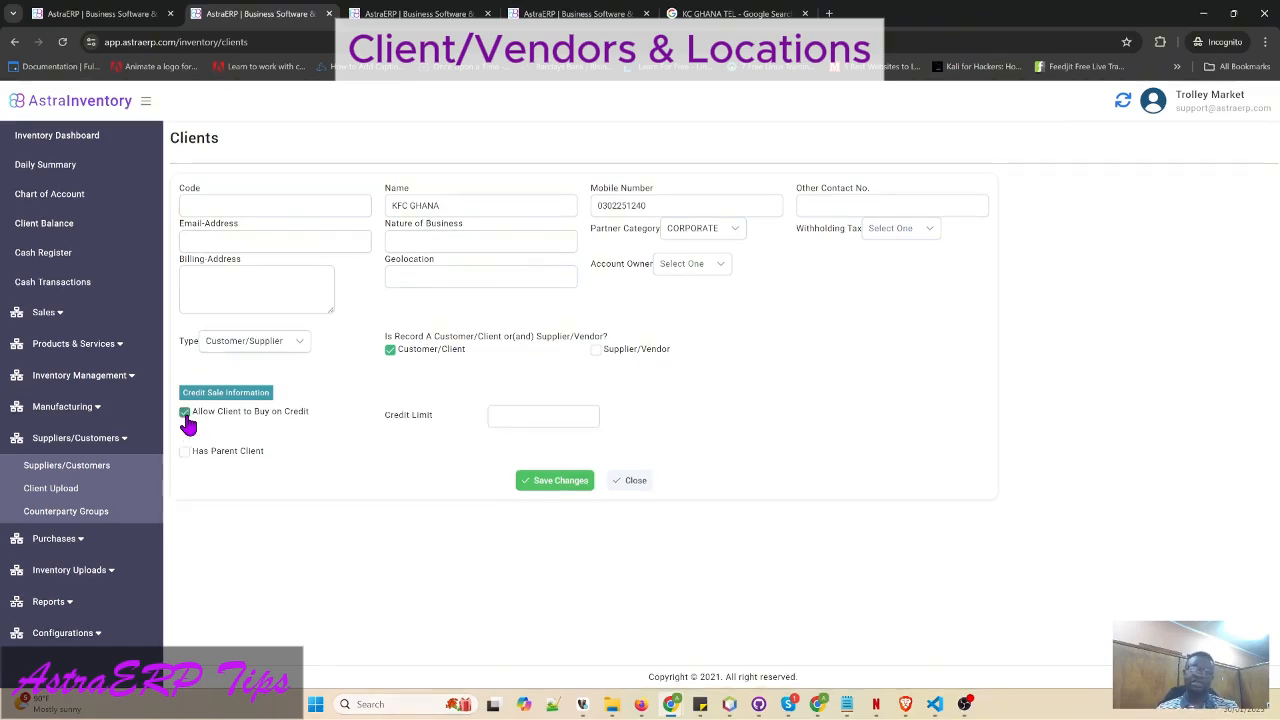
{"action": "left_click", "coordinate": [516, 414]}
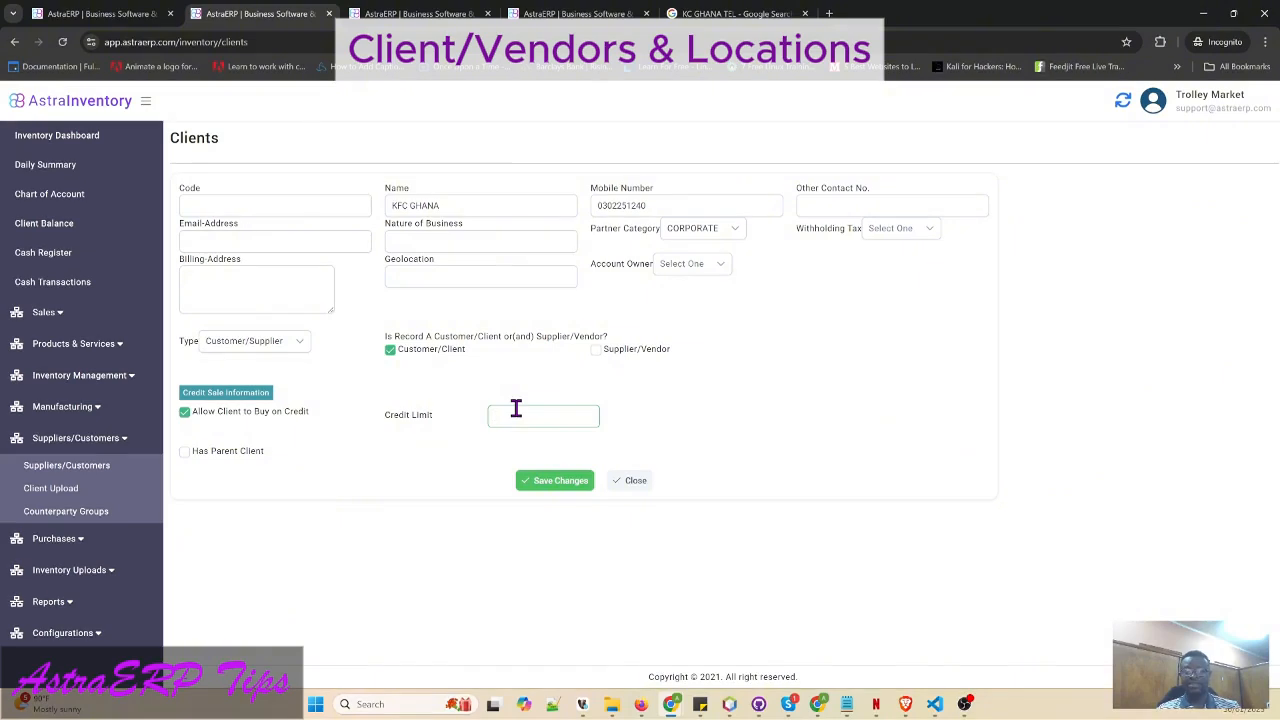
{"action": "type", "text": "0.00"}
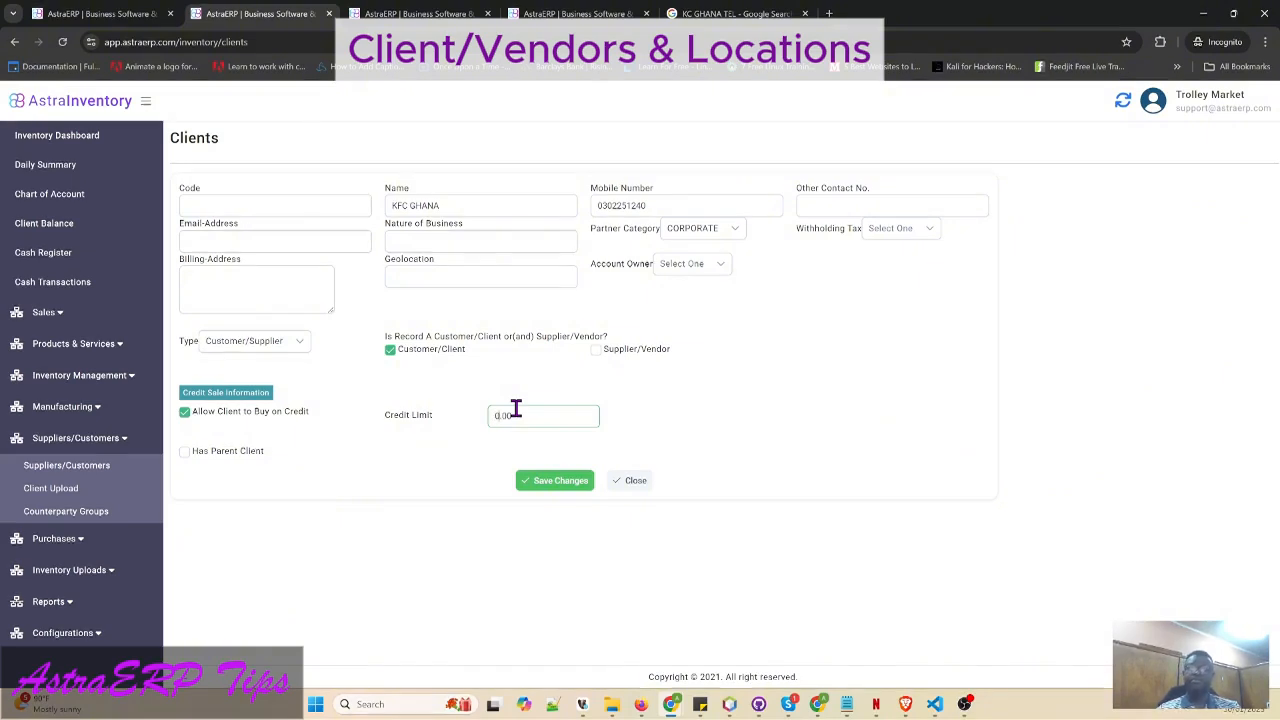
{"action": "left_click", "coordinate": [559, 484]}
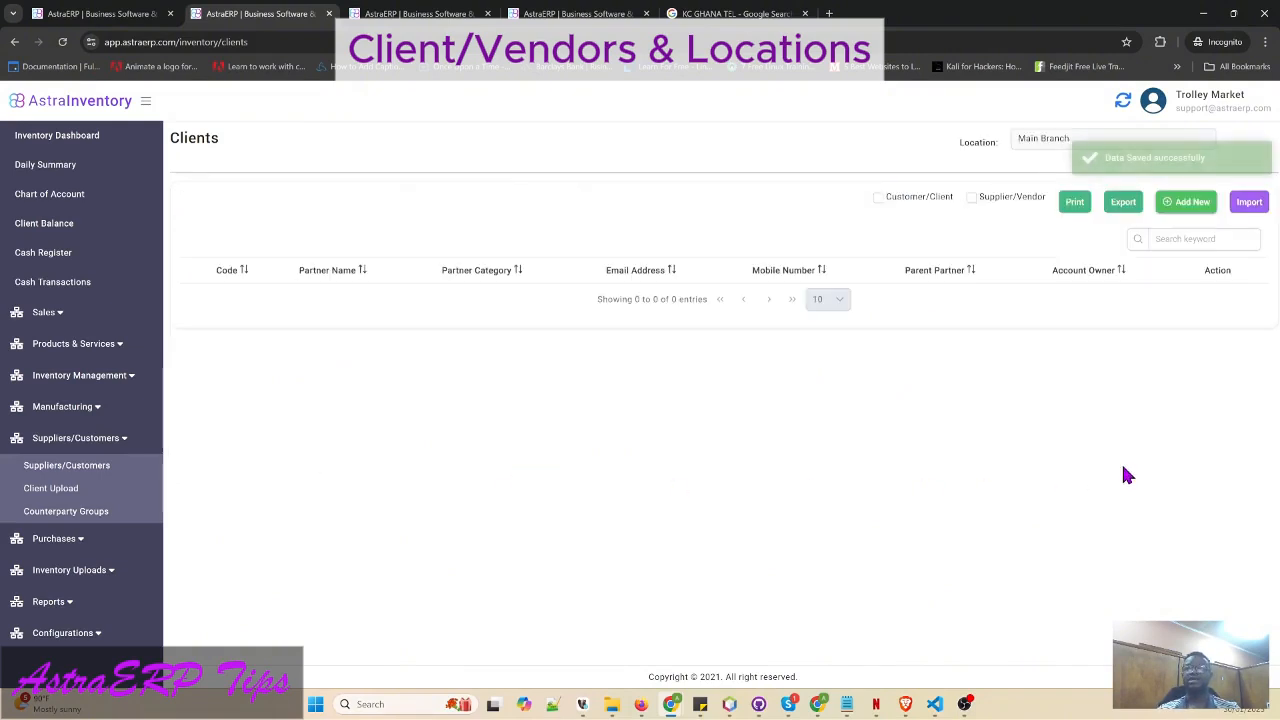
- Find KFC GHANA with a 'kfc' search, open it for editing, and pick DANSOMAN from the Notepad list
{"action": "left_click", "coordinate": [1175, 240]}
{"action": "type", "text": "k"}
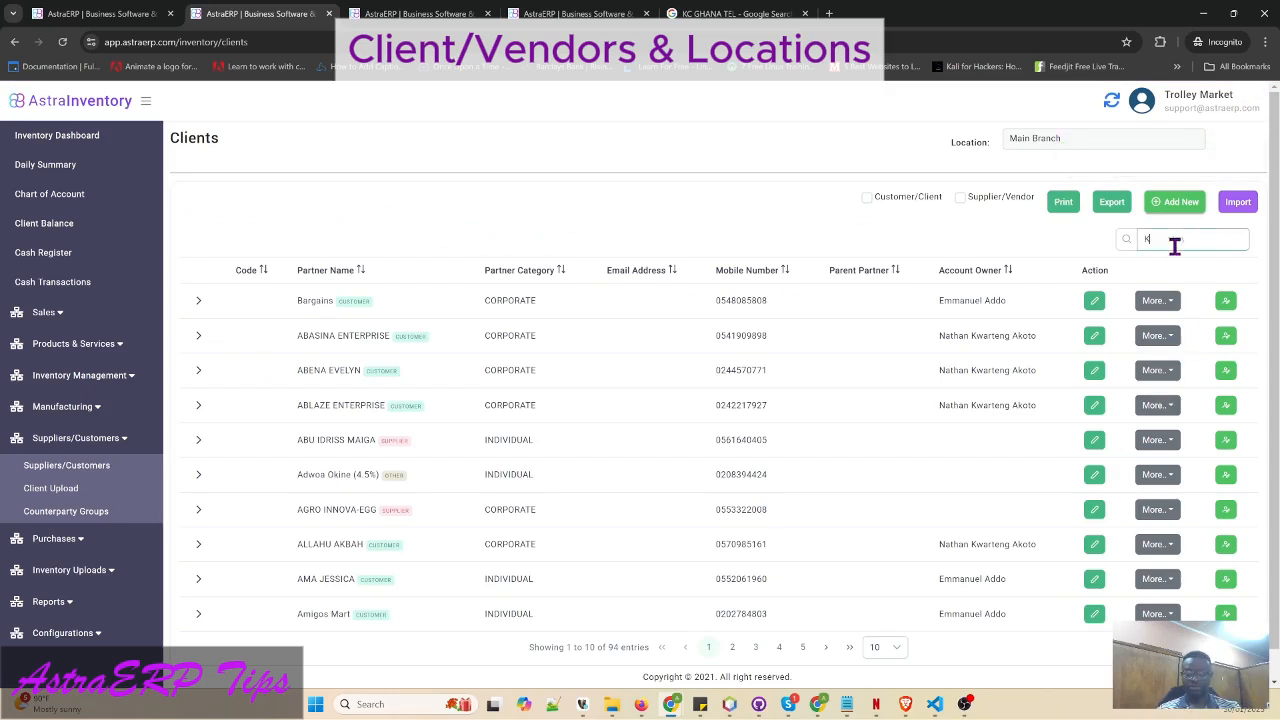
{"action": "type", "text": "fc"}
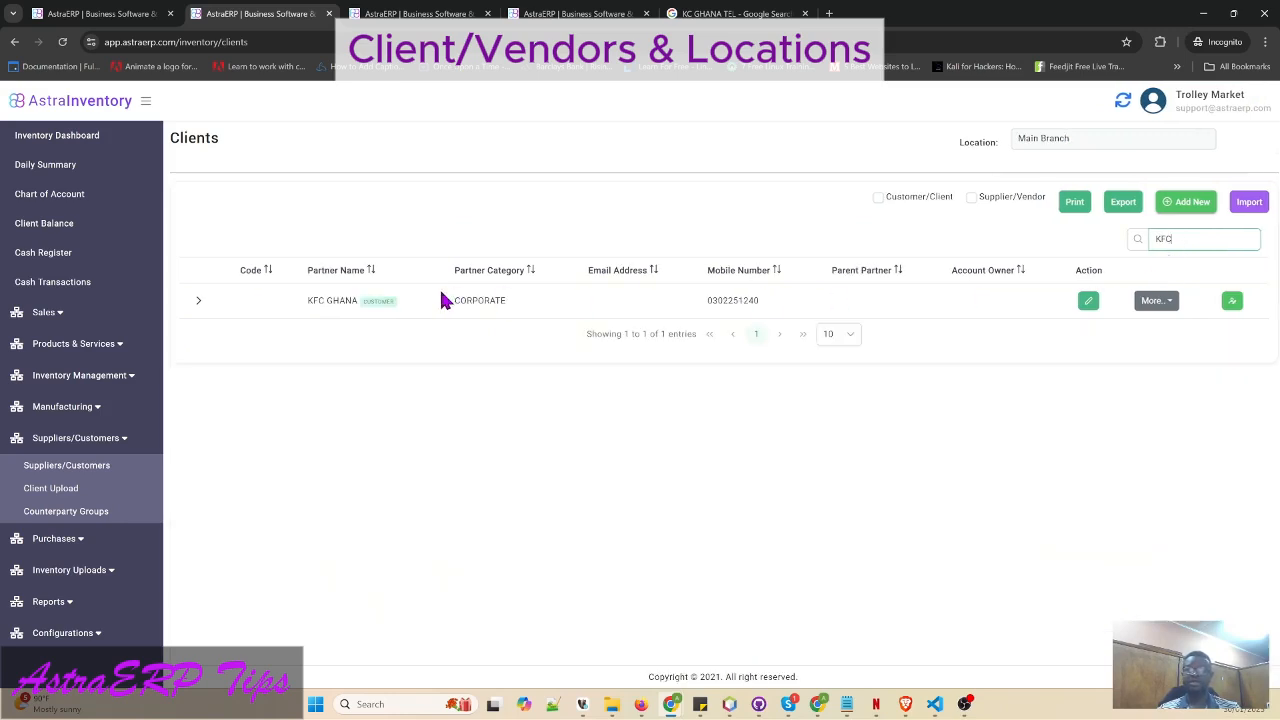
{"action": "left_click", "coordinate": [1089, 302]}
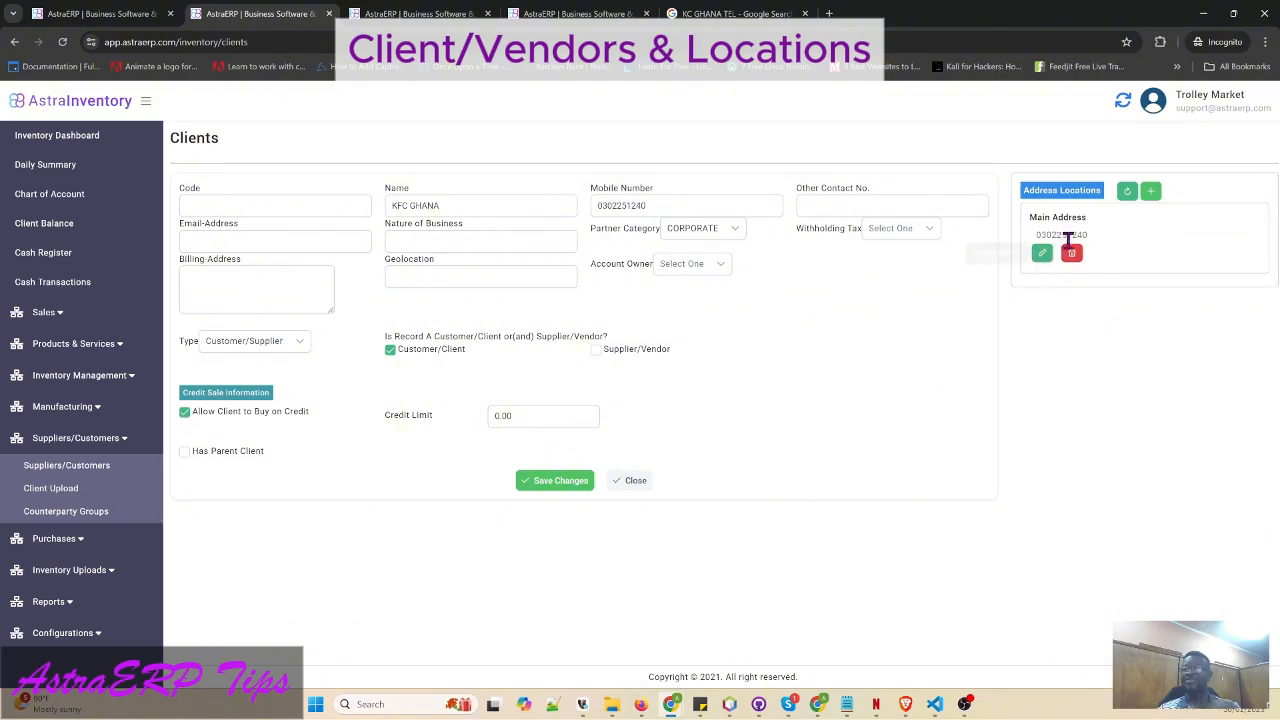
{"action": "left_click_drag", "start_coordinate": [1030, 220], "coordinate": [1083, 218]}
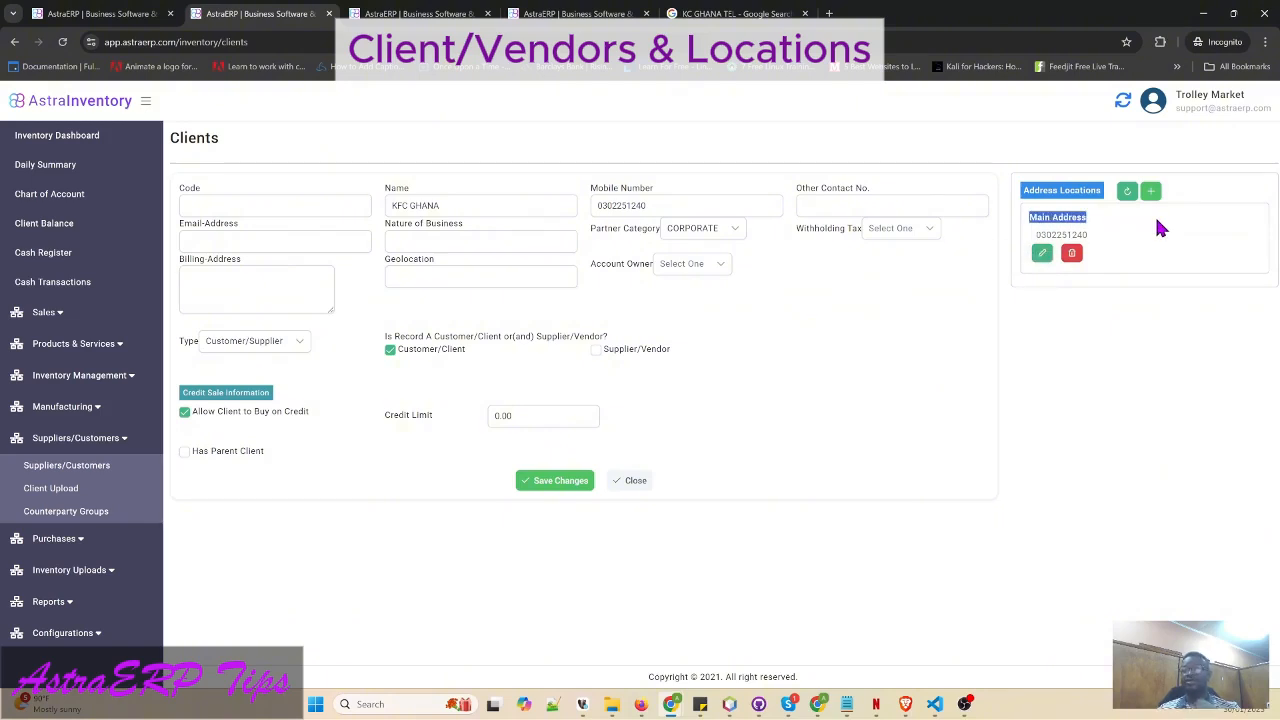
{"action": "double_click", "coordinate": [1072, 235]}
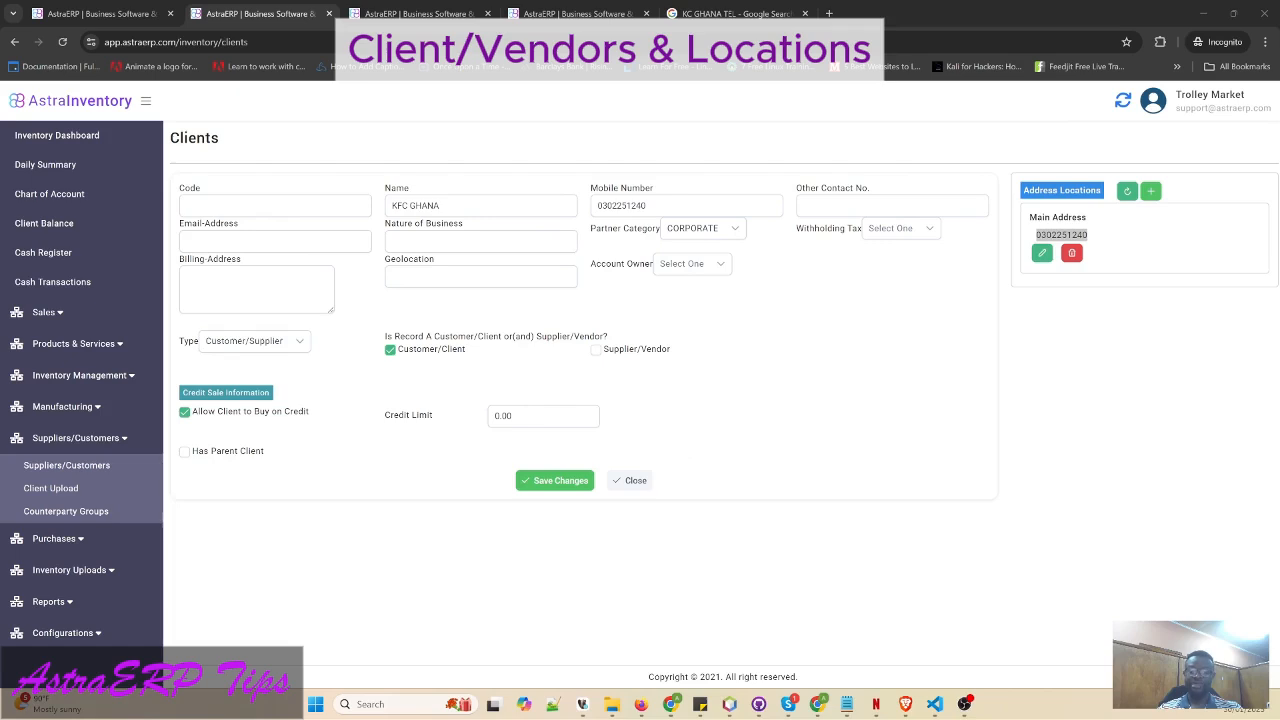
{"action": "left_click", "coordinate": [847, 704]}
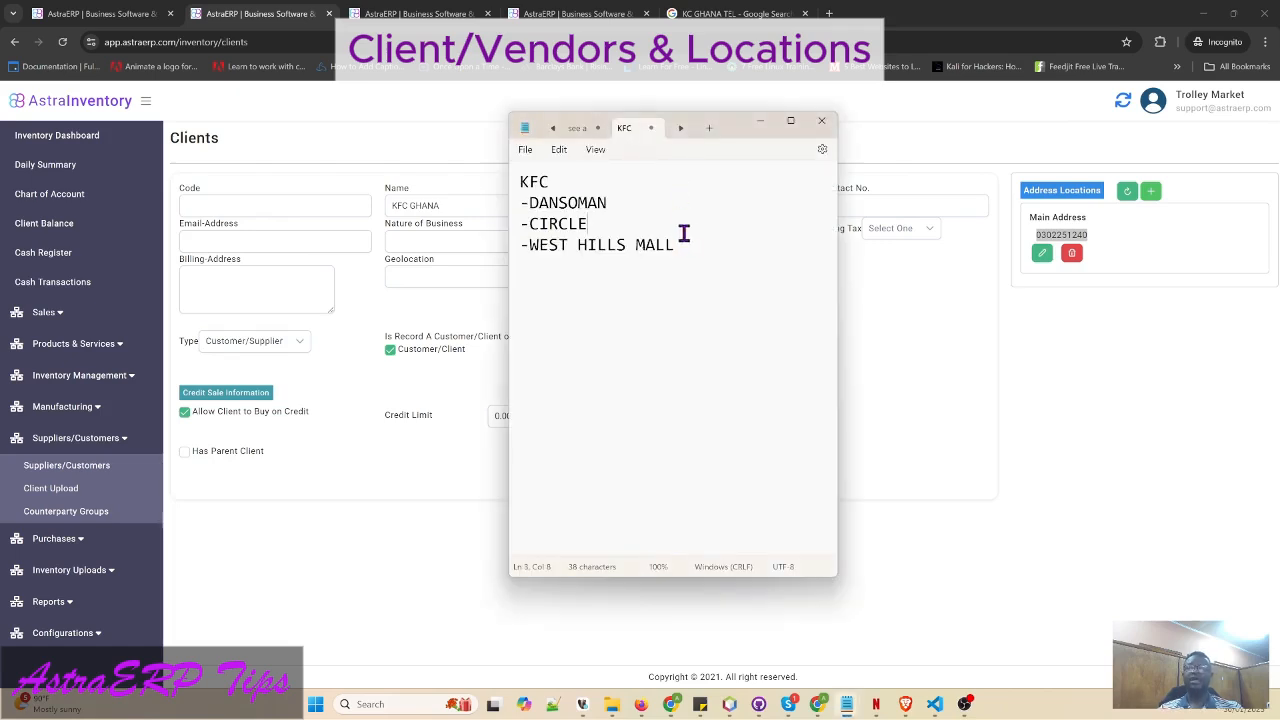
{"action": "double_click", "coordinate": [604, 203]}
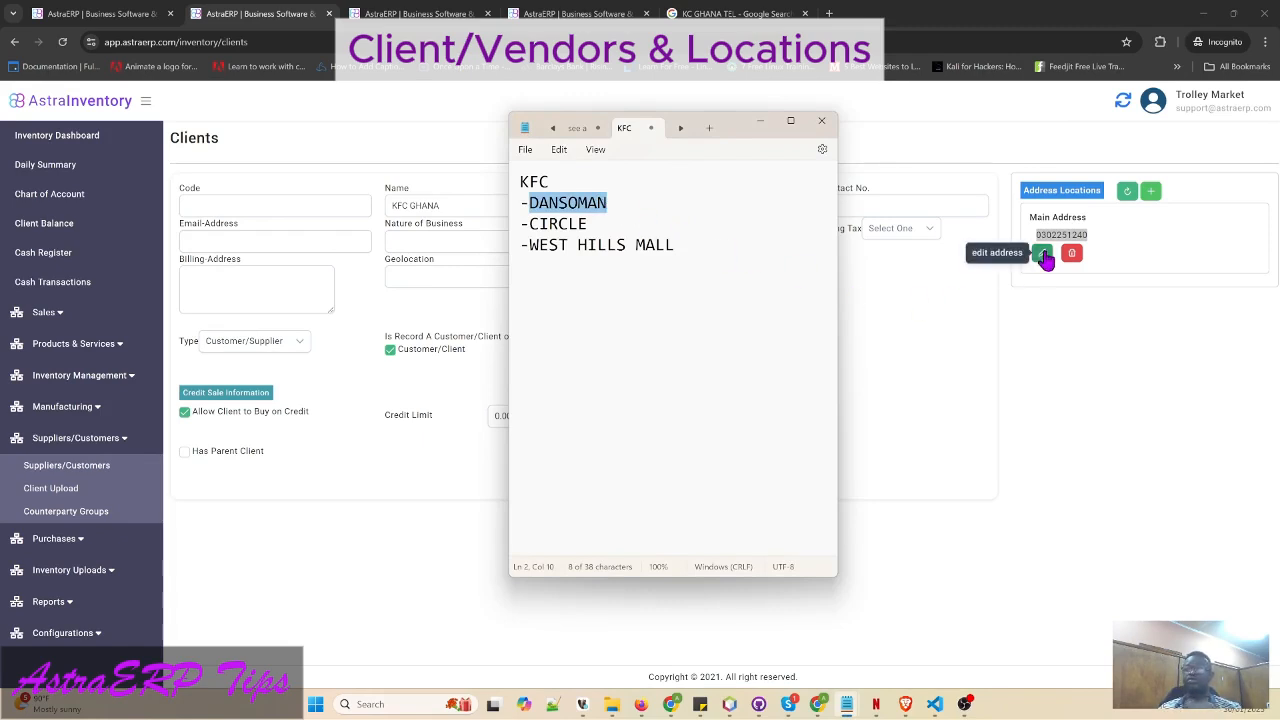
- Relabel the main address location DANSOMAN and start entering Dansoman as its Residential Address
{"action": "left_click", "coordinate": [1043, 255]}
{"action": "left_click_drag", "start_coordinate": [1041, 249], "coordinate": [1106, 250]}
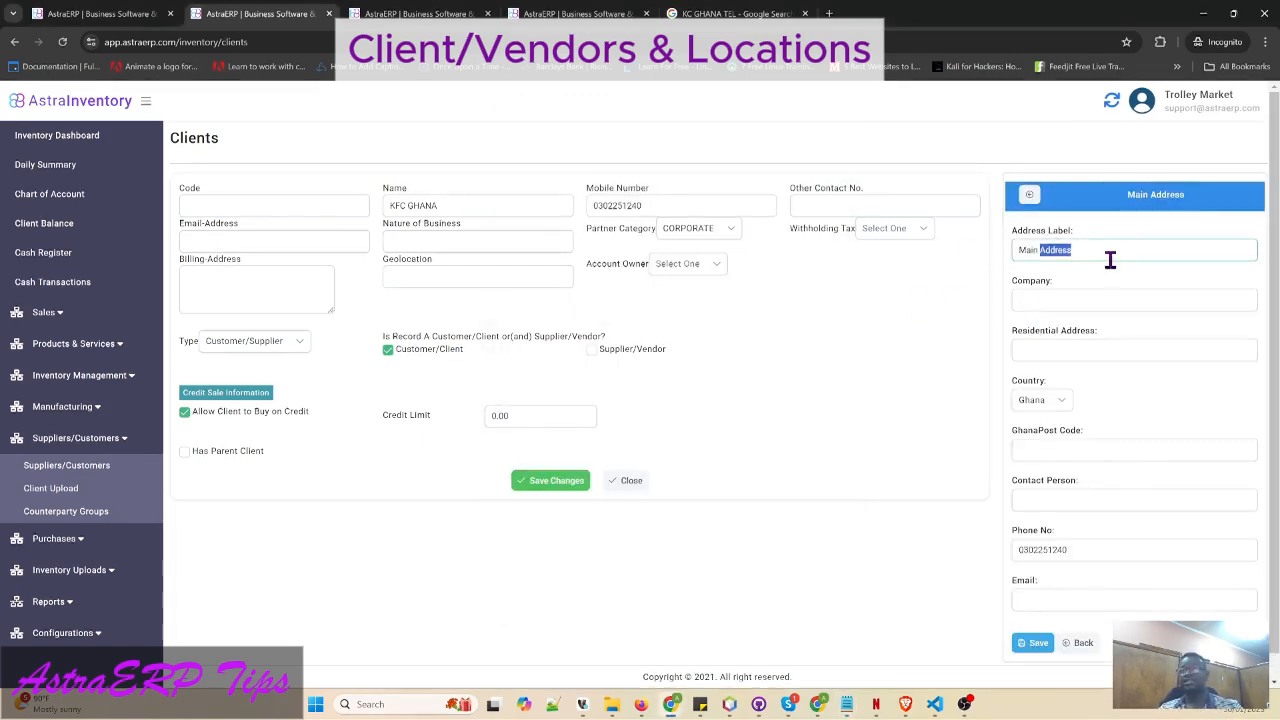
{"action": "key", "text": "ctrl+a"}
{"action": "type", "text": "DA"}
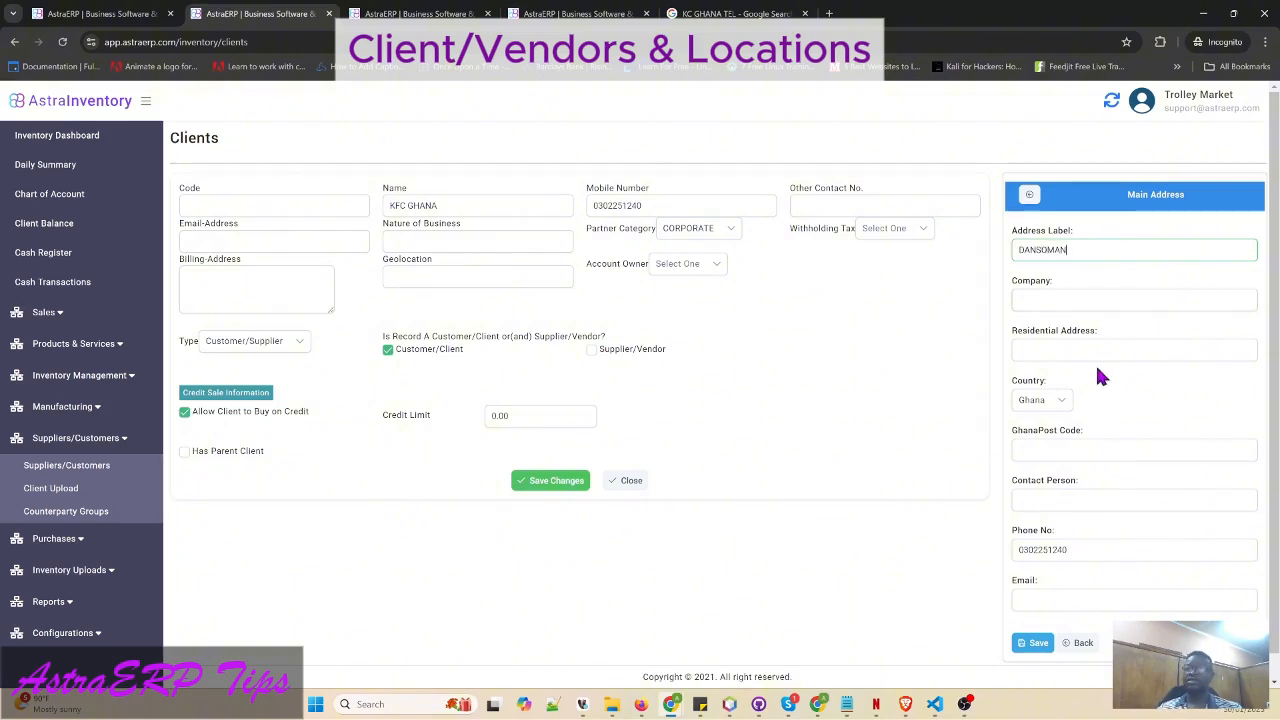
{"action": "left_click", "coordinate": [1058, 302]}
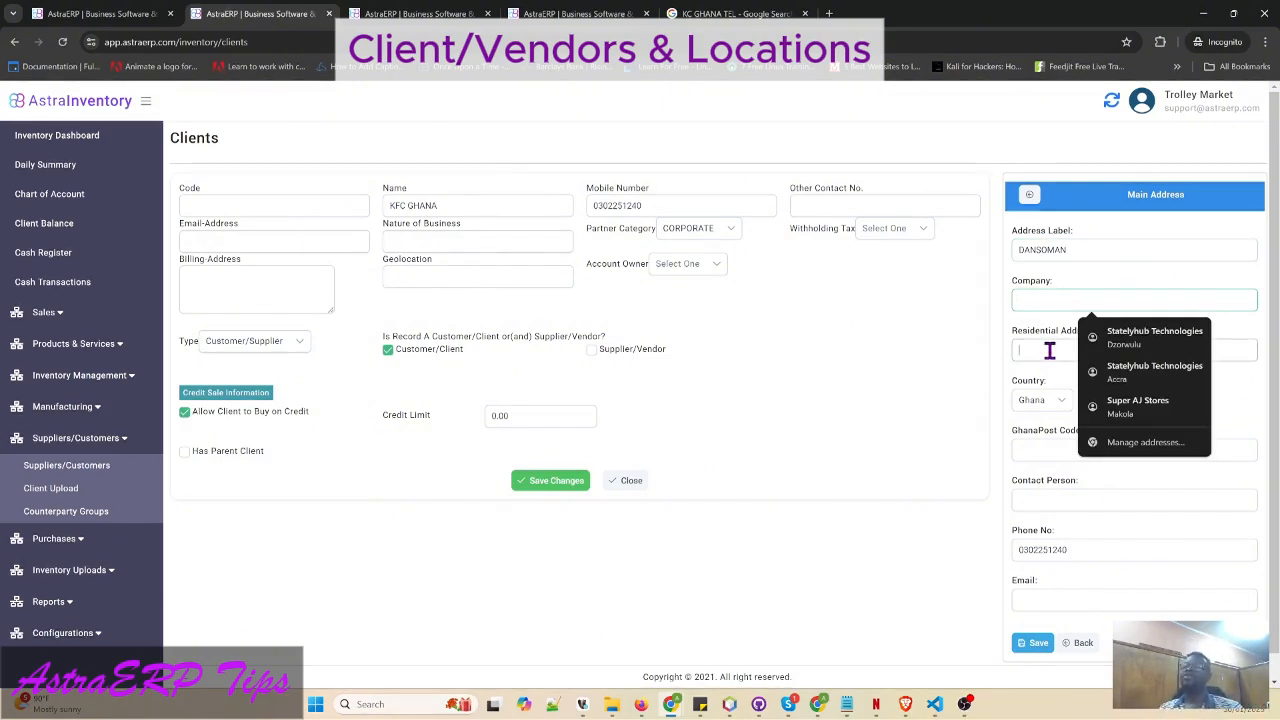
{"action": "left_click", "coordinate": [1055, 347]}
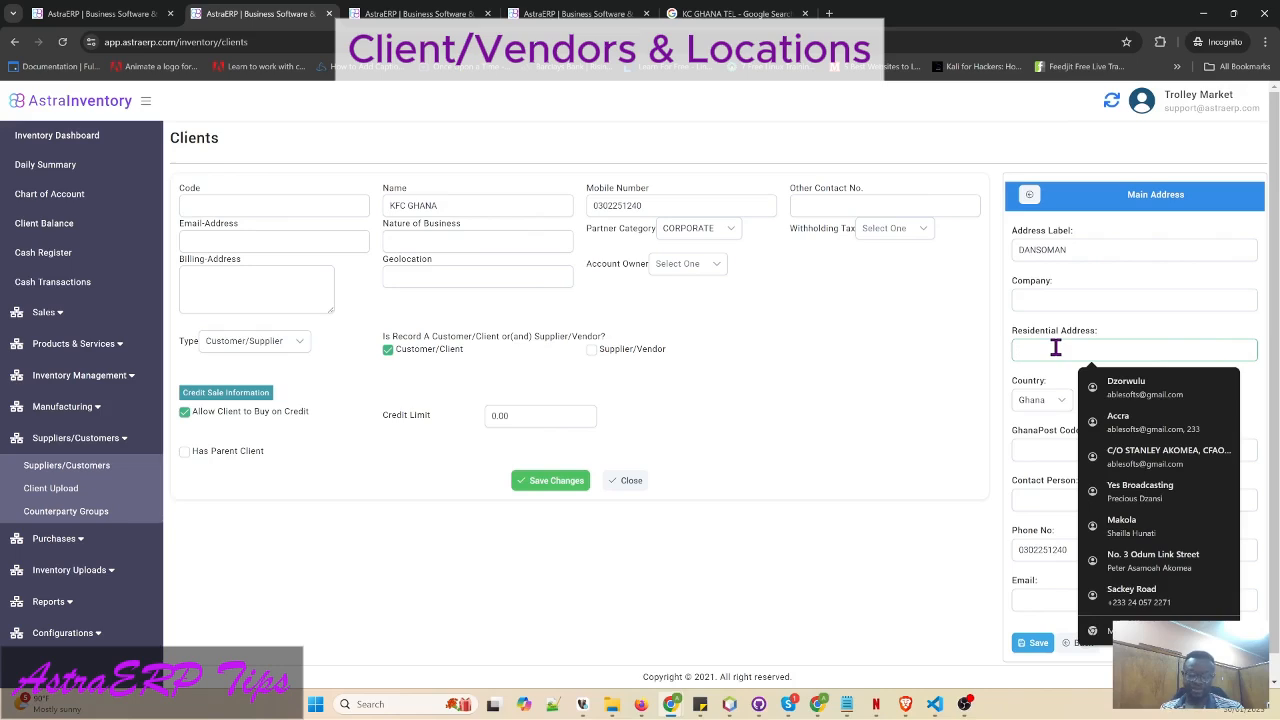
{"action": "type", "text": "Dansoman"}
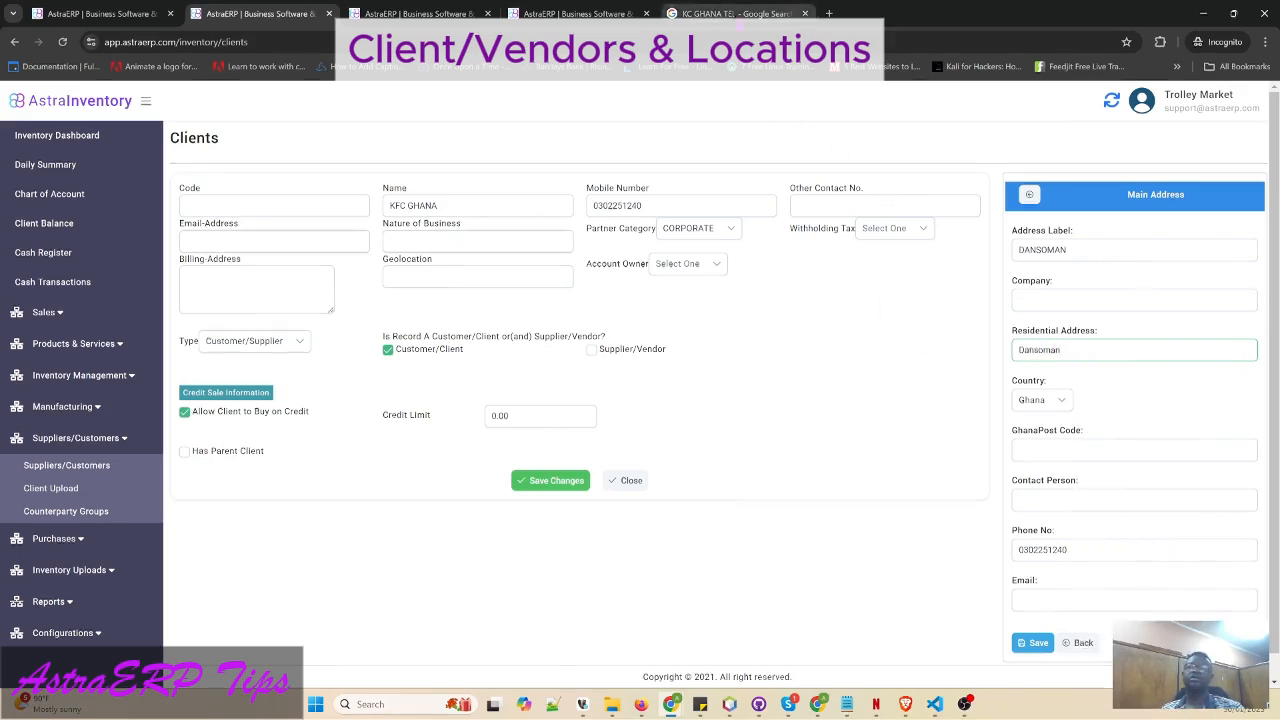
- Search Google for 'KFC GHANA locations contact' and detach the results into a separate window
{"action": "left_click", "coordinate": [735, 13]}
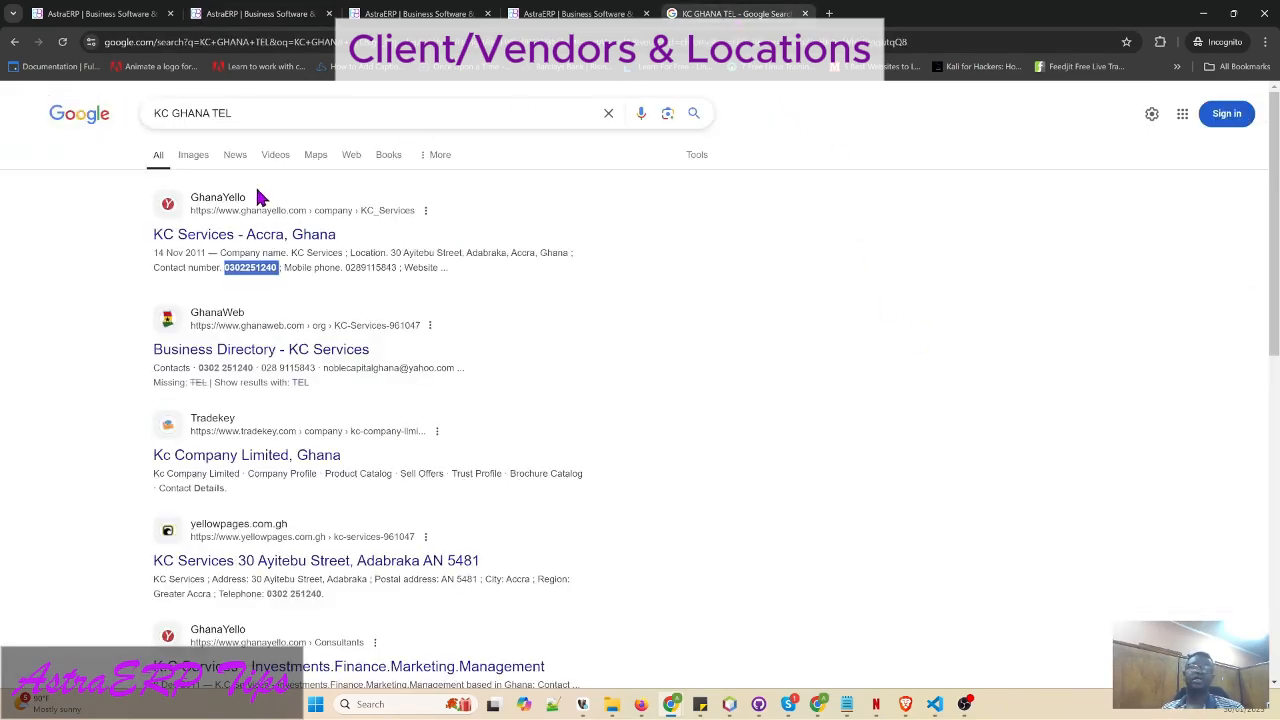
{"action": "left_click", "coordinate": [160, 117]}
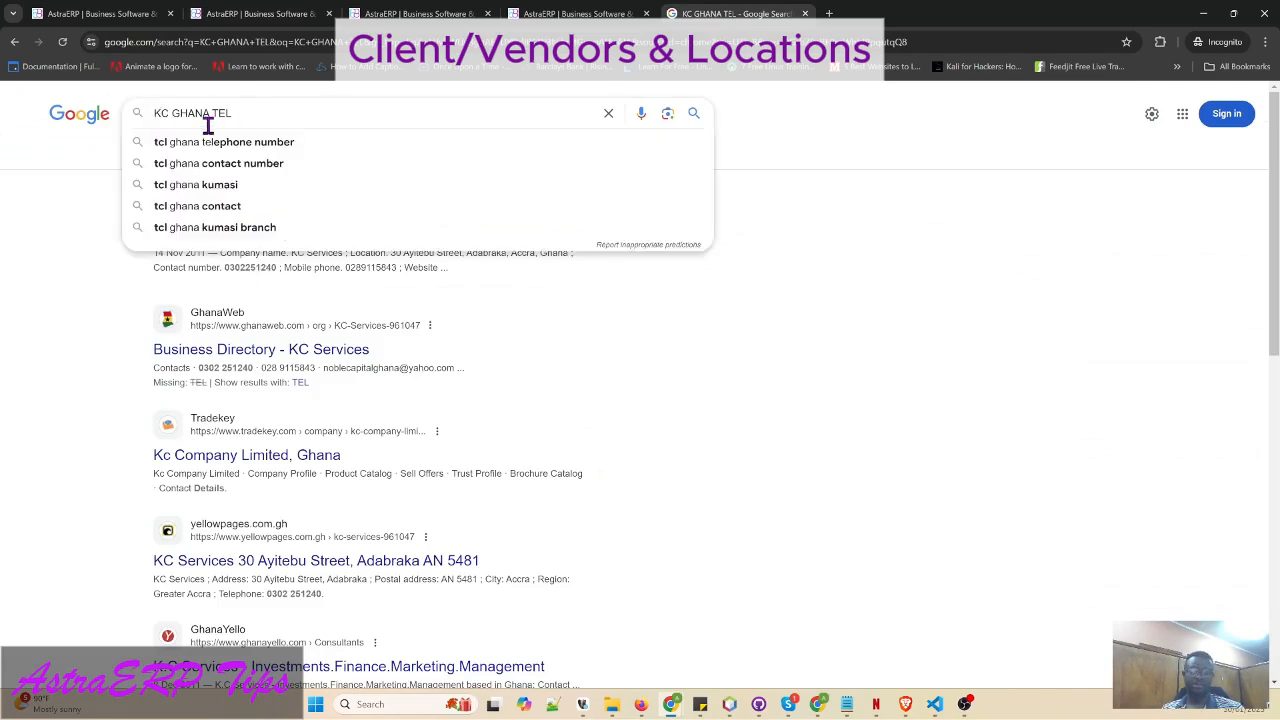
{"action": "type", "text": "FC GHANA "}
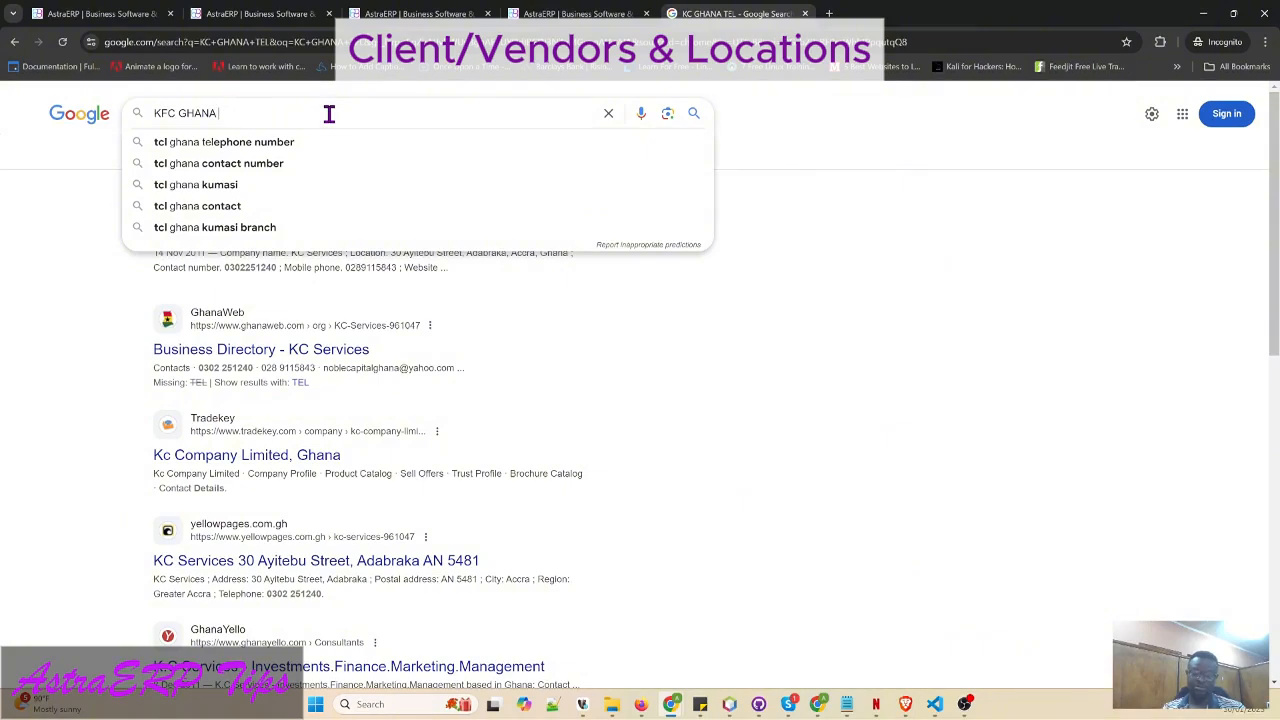
{"action": "type", "text": "locations contact"}
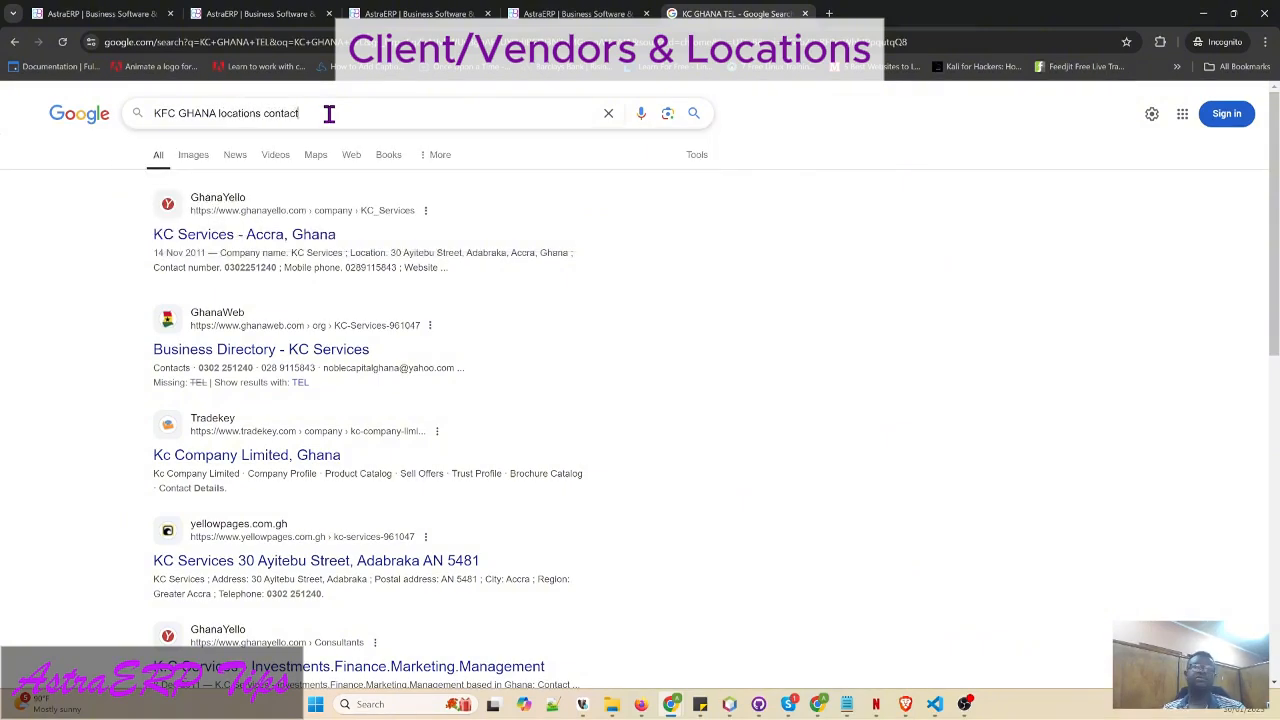
{"action": "key", "text": "Return"}
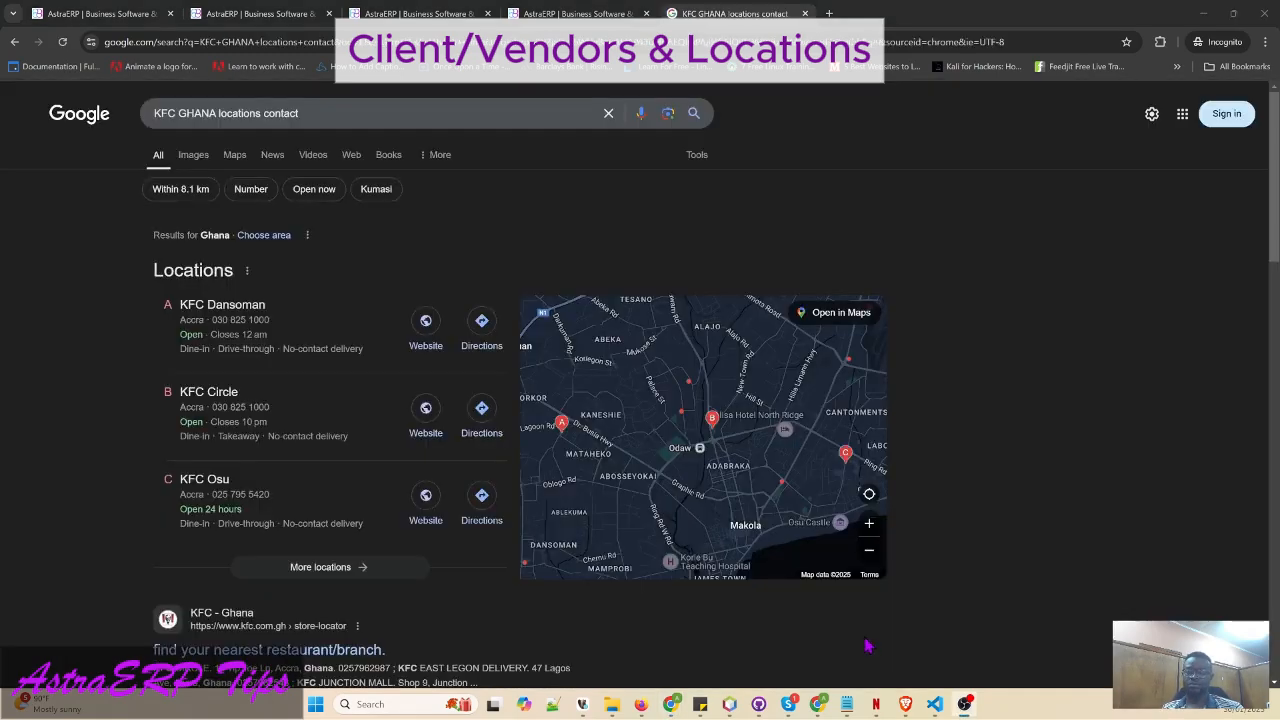
{"action": "mouse_move", "coordinate": [808, 477]}
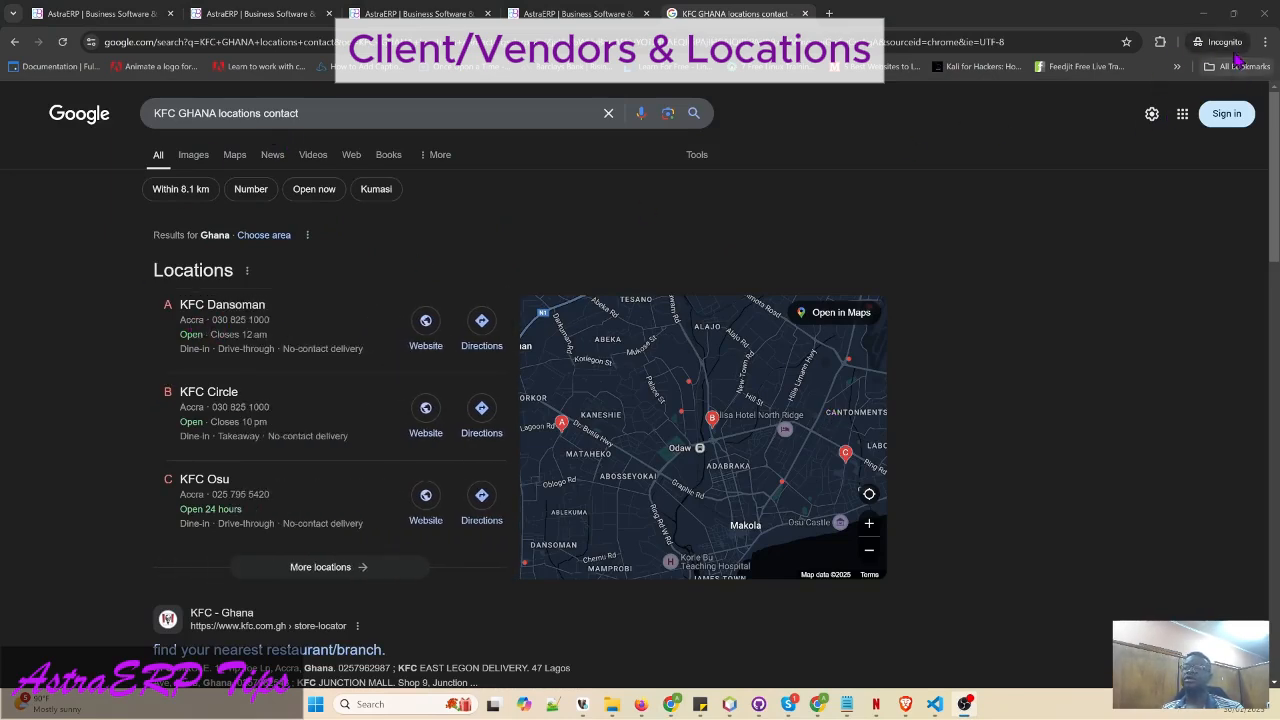
{"action": "left_click_drag", "start_coordinate": [735, 13], "coordinate": [1220, 152]}
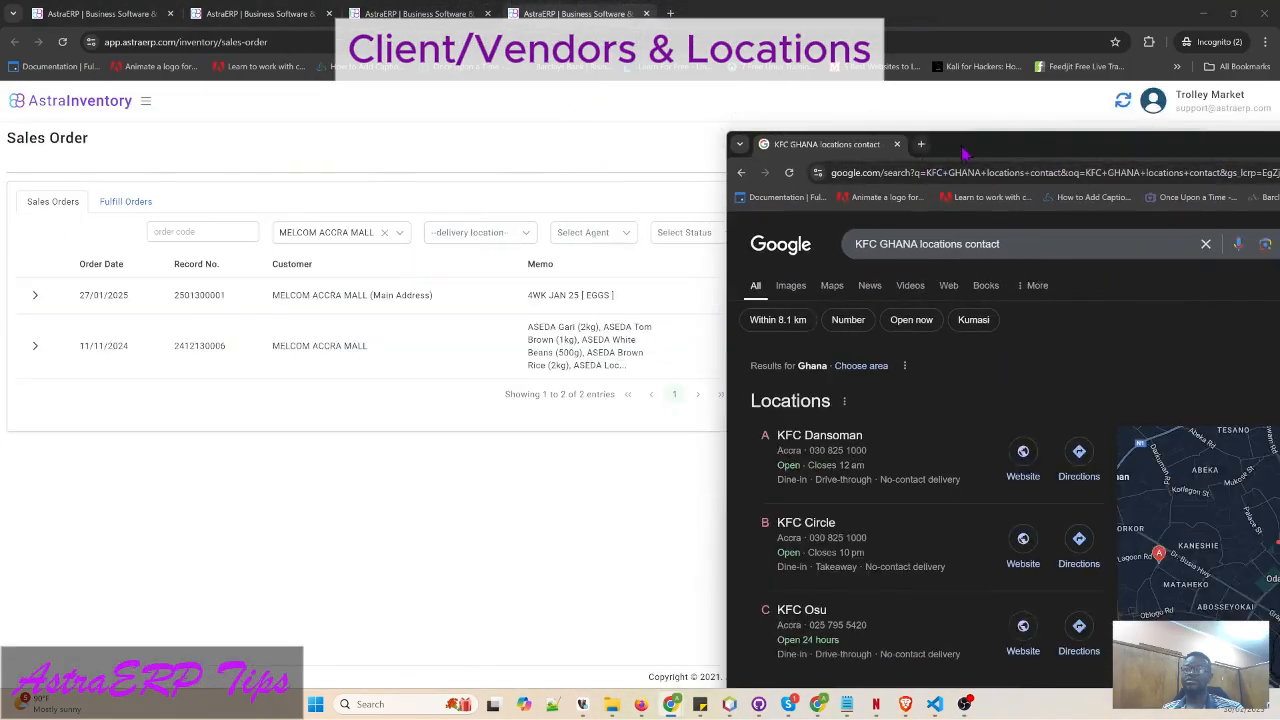
- Arrange the KFC locations results window alongside KFC GHANA's address form
{"action": "left_click_drag", "start_coordinate": [960, 145], "coordinate": [1138, 142]}
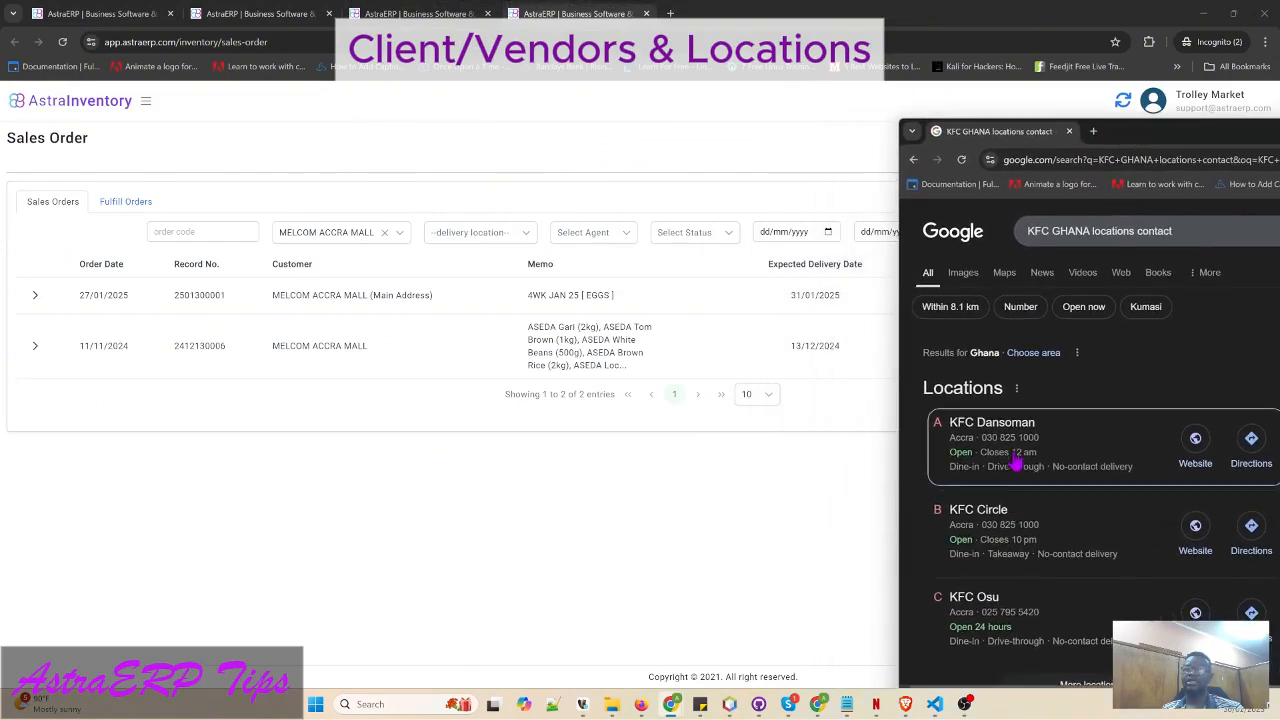
{"action": "left_click", "coordinate": [268, 14]}
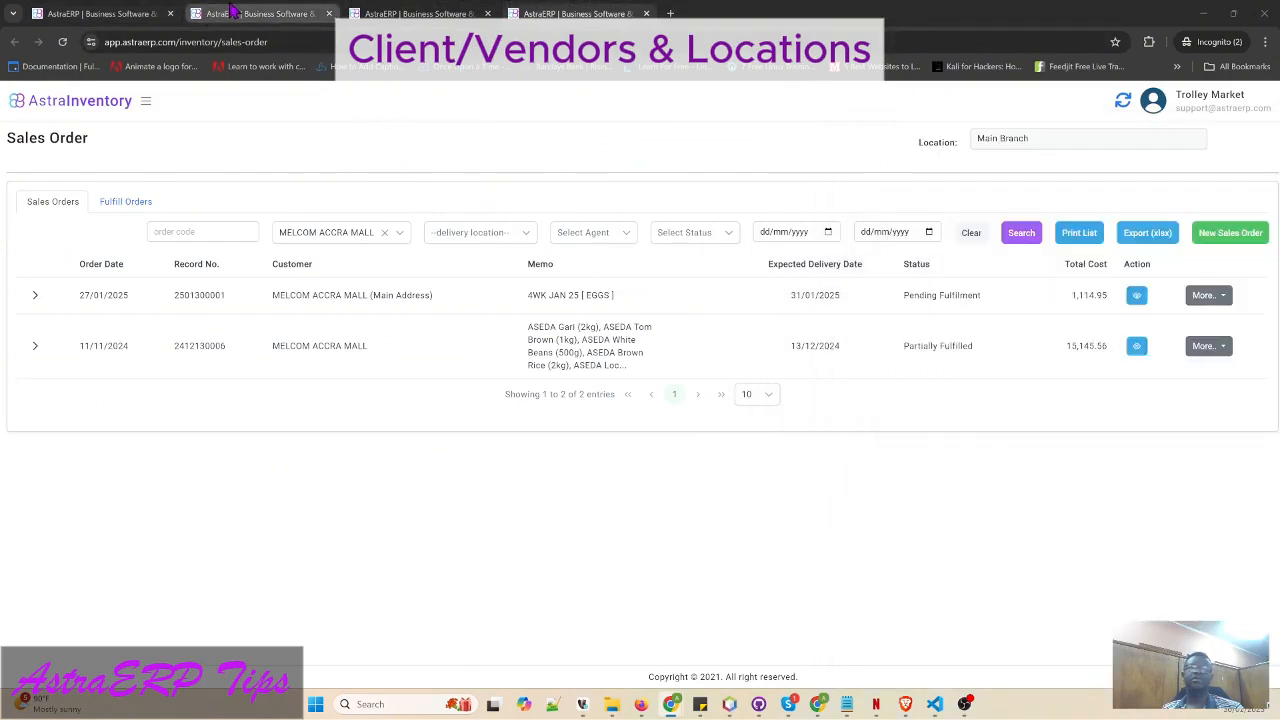
{"action": "key", "text": "alt+Tab"}
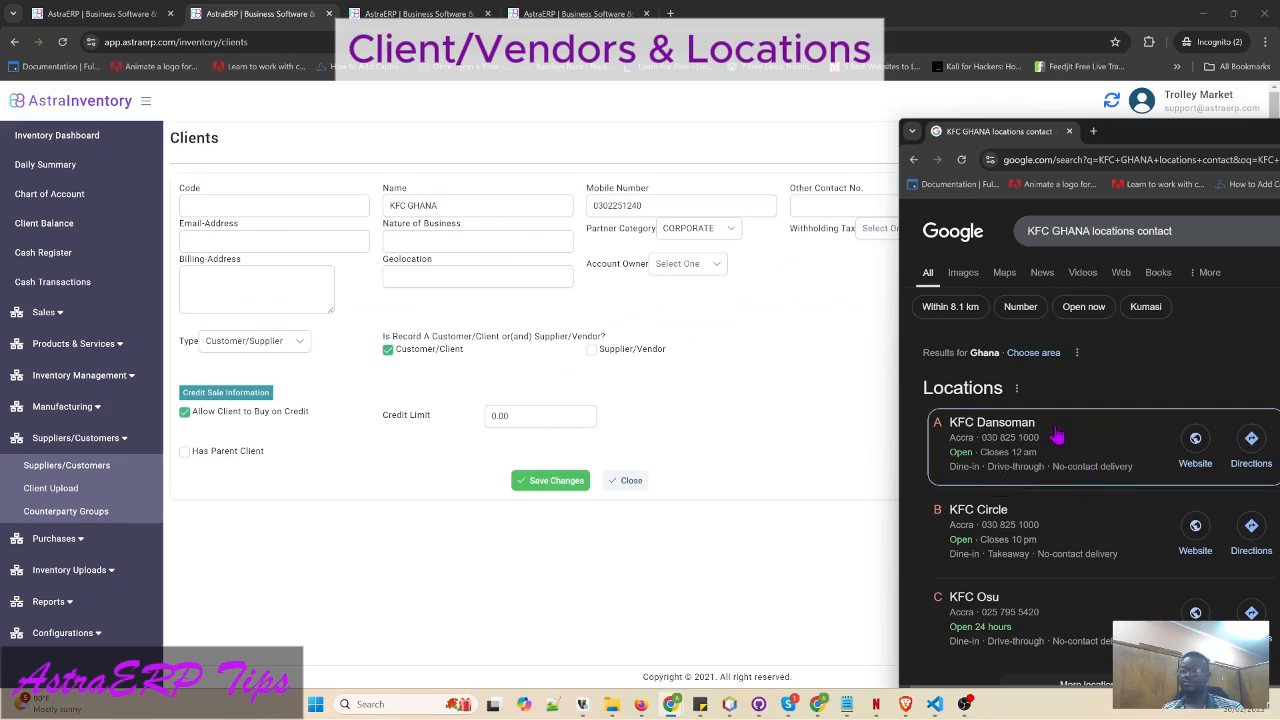
{"action": "left_click", "coordinate": [897, 295]}
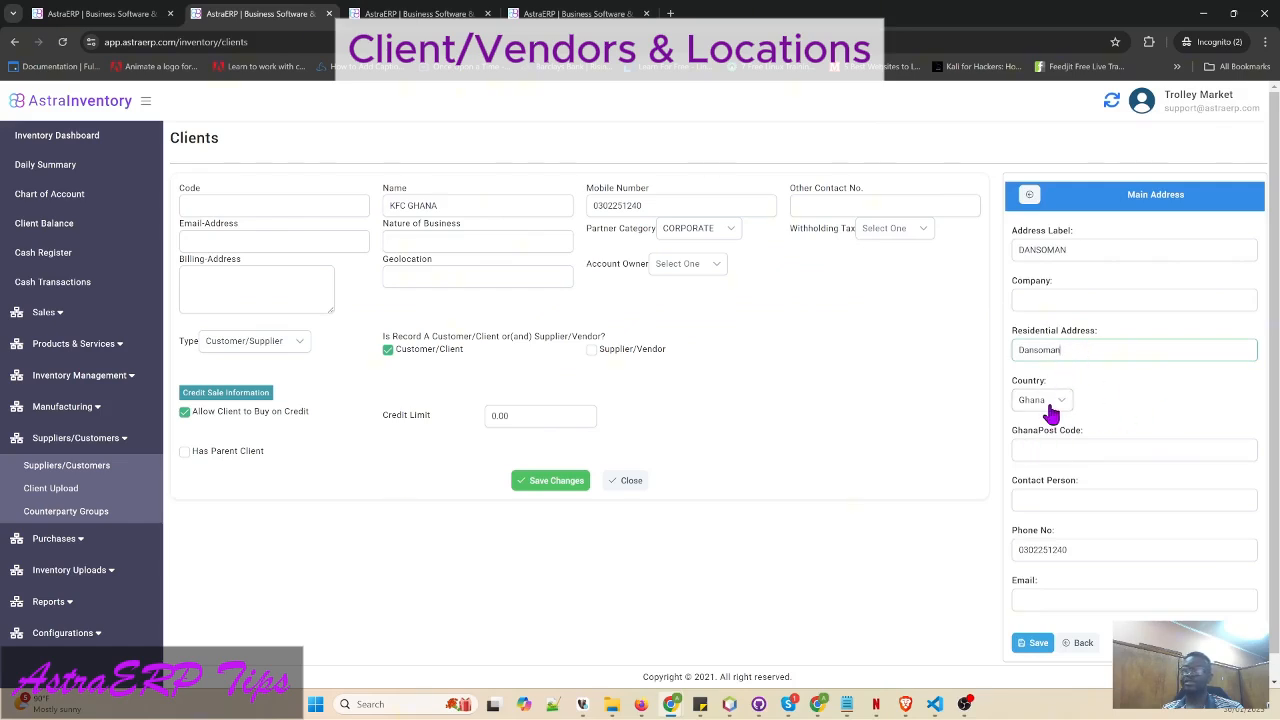
{"action": "left_click", "coordinate": [1077, 501]}
{"action": "key", "text": "alt+Tab"}
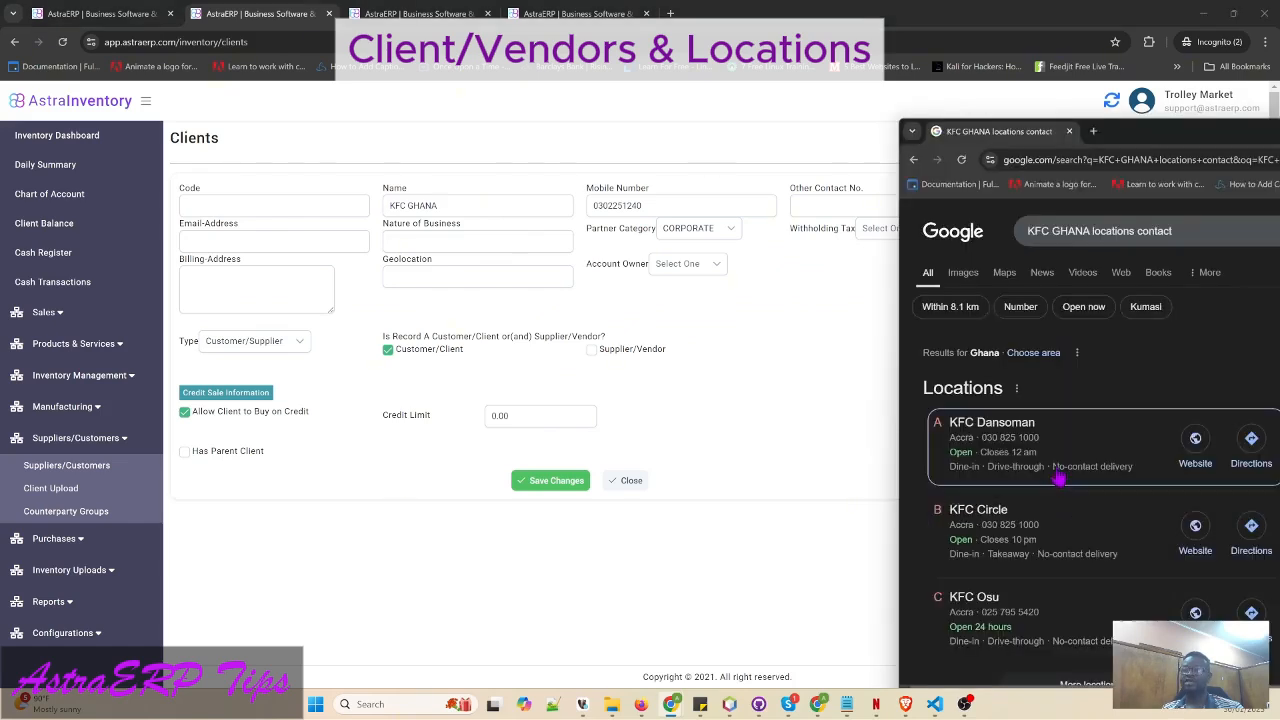
{"action": "key", "text": "alt+Tab"}
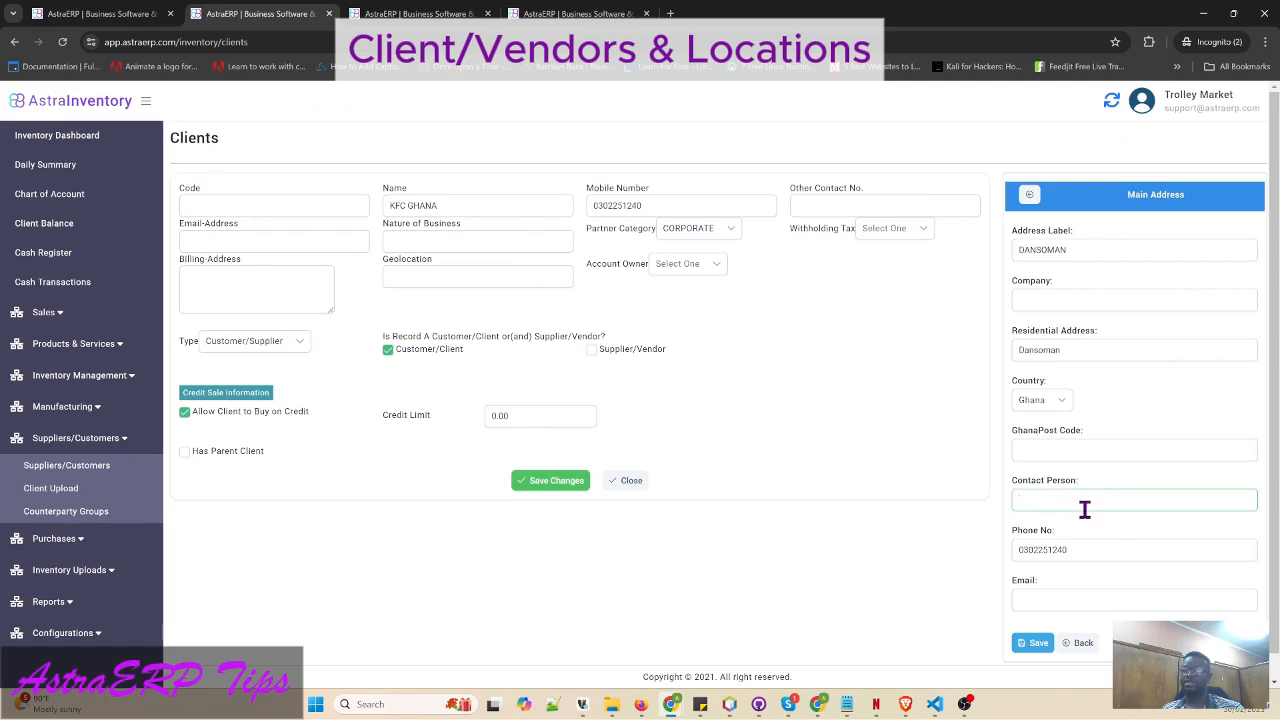
{"action": "key", "text": "alt+Tab"}
{"action": "left_click_drag", "start_coordinate": [1146, 146], "coordinate": [336, 94]}
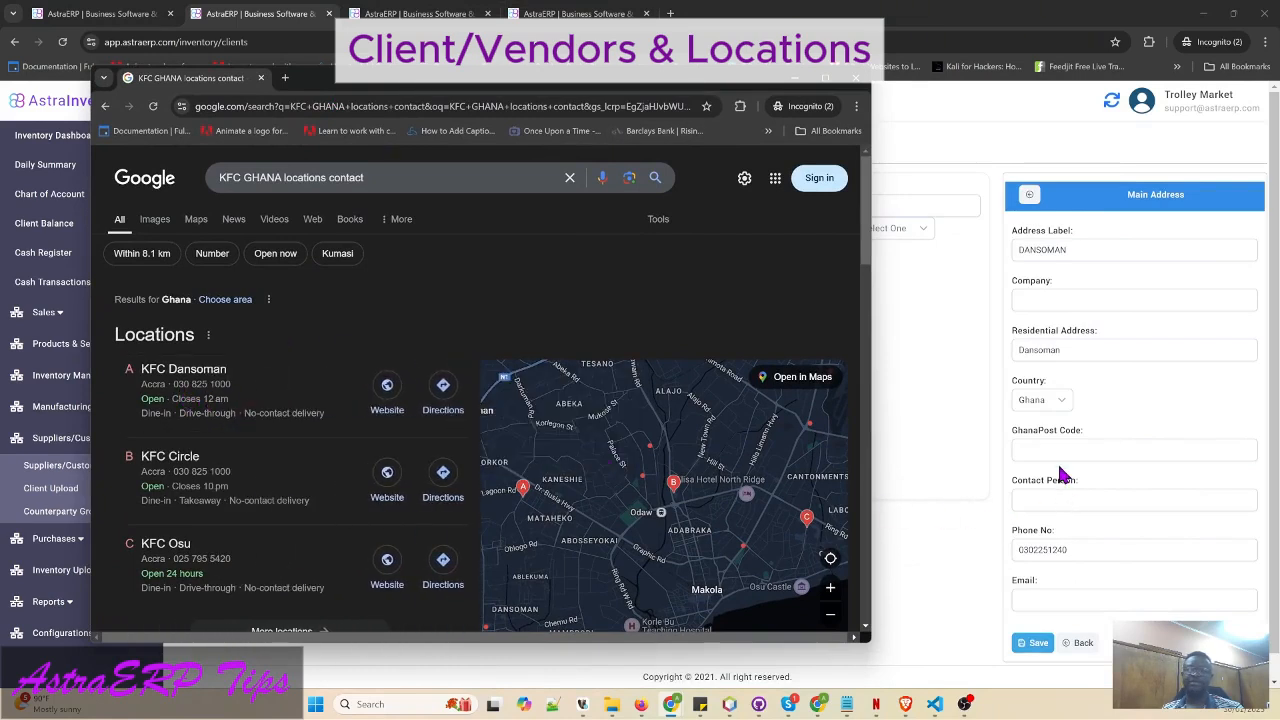
- Replace the DANSOMAN address phone number with KFC Dansoman's number from the search results
{"action": "left_click", "coordinate": [1077, 499]}
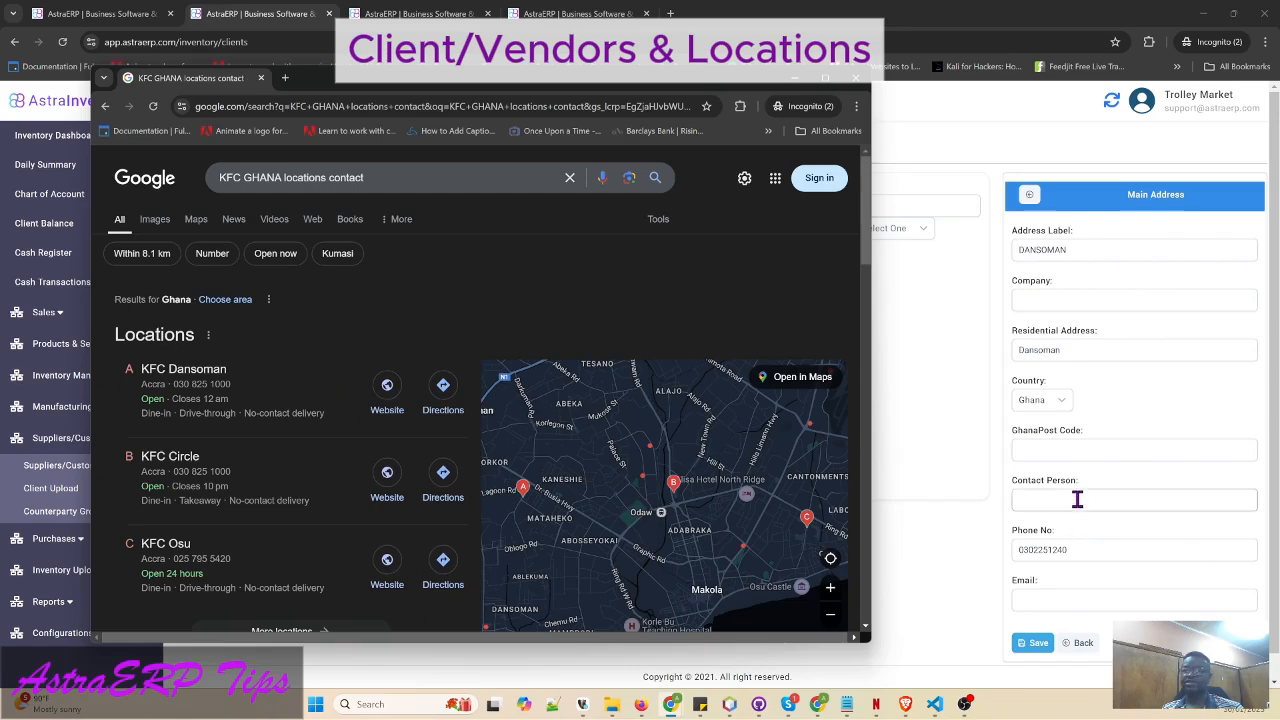
{"action": "left_click", "coordinate": [1077, 503]}
{"action": "left_click", "coordinate": [1082, 550]}
{"action": "key", "text": "BackSpace"}
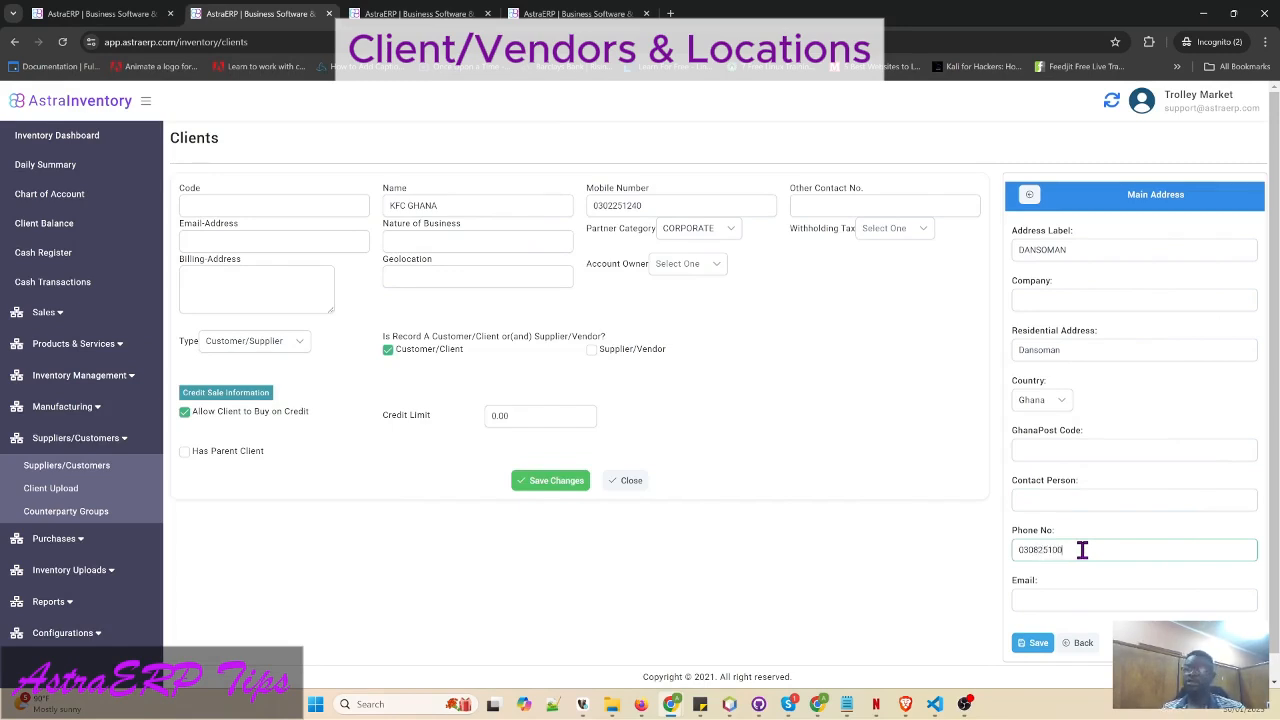
{"action": "scroll", "coordinate": [1082, 550], "scroll_direction": "down", "scroll_amount": 1}
{"action": "left_click", "coordinate": [1078, 563]}
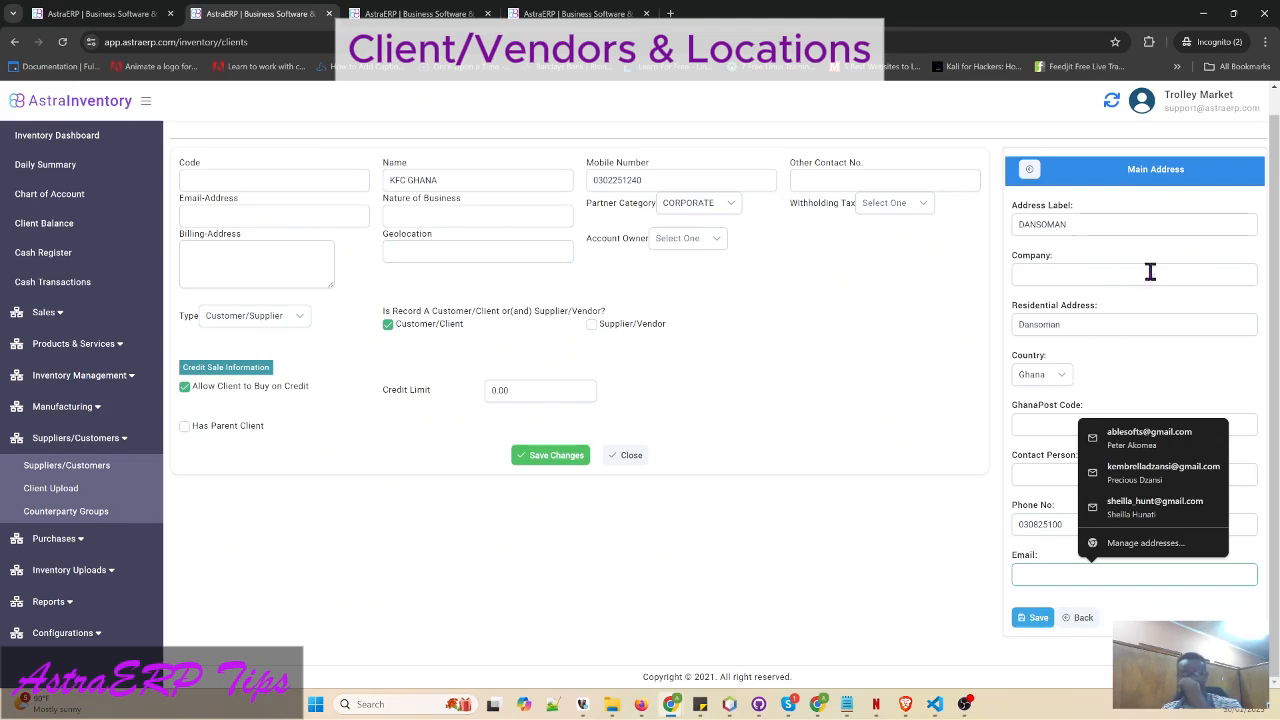
{"action": "left_click", "coordinate": [1140, 617]}
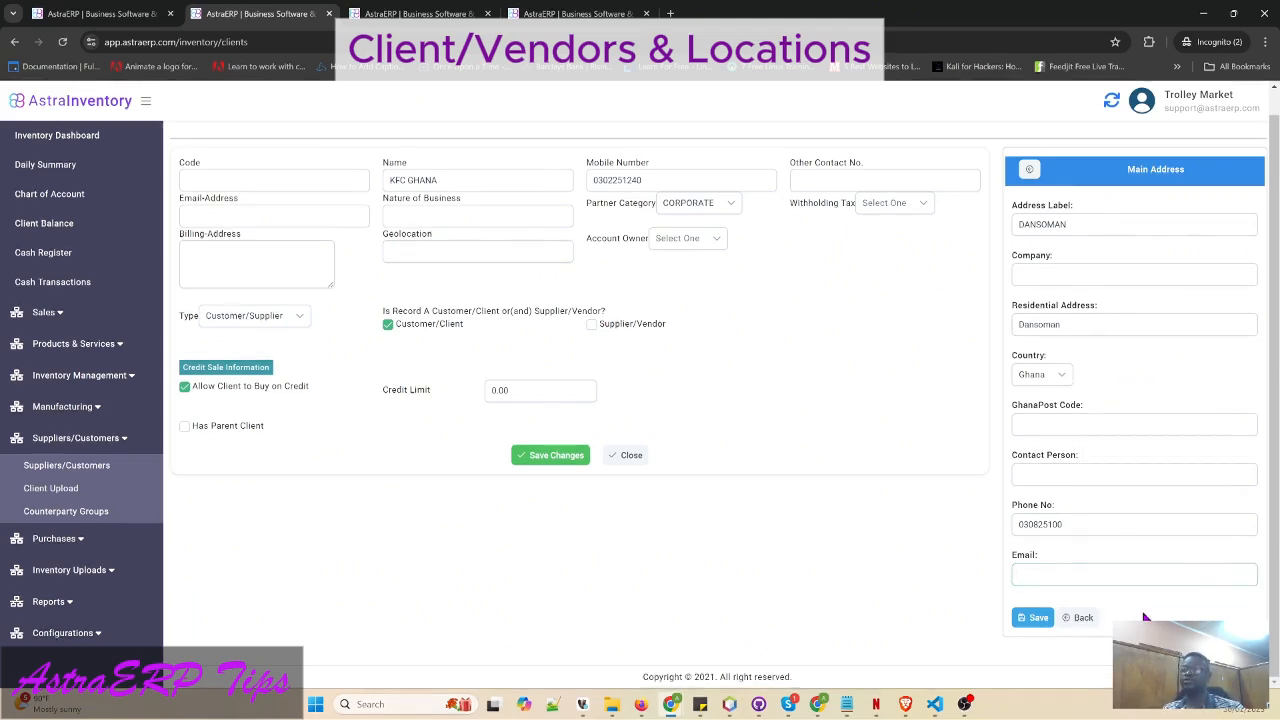
- Save the DANSOMAN address, then close KFC GHANA and reopen it from the Clients list
{"action": "left_click", "coordinate": [1046, 619]}
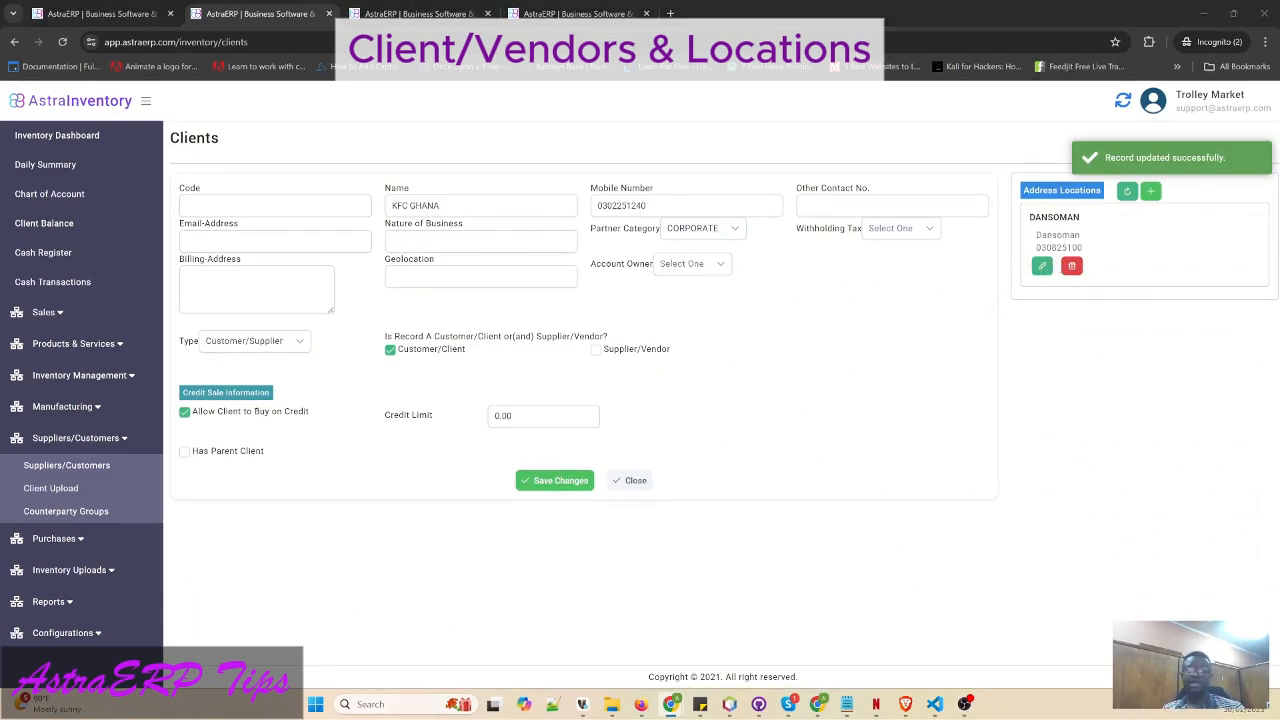
{"action": "key", "text": "alt+Tab"}
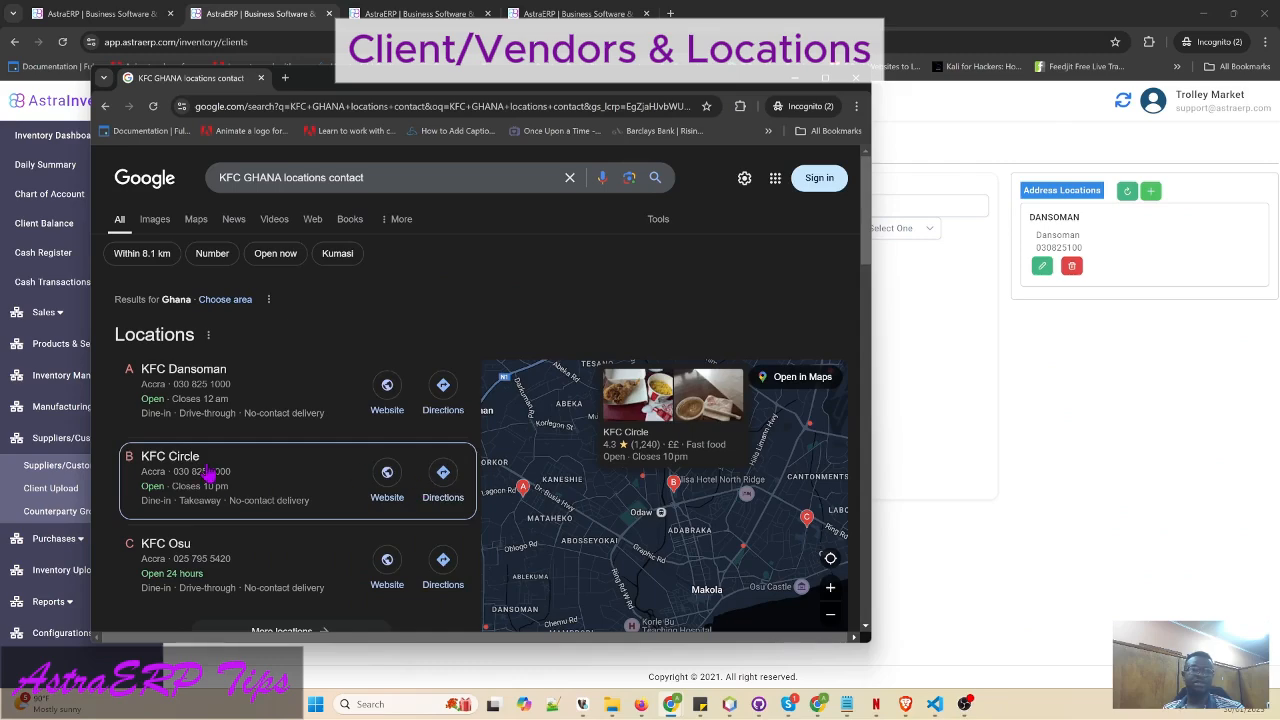
{"action": "left_click", "coordinate": [1250, 420]}
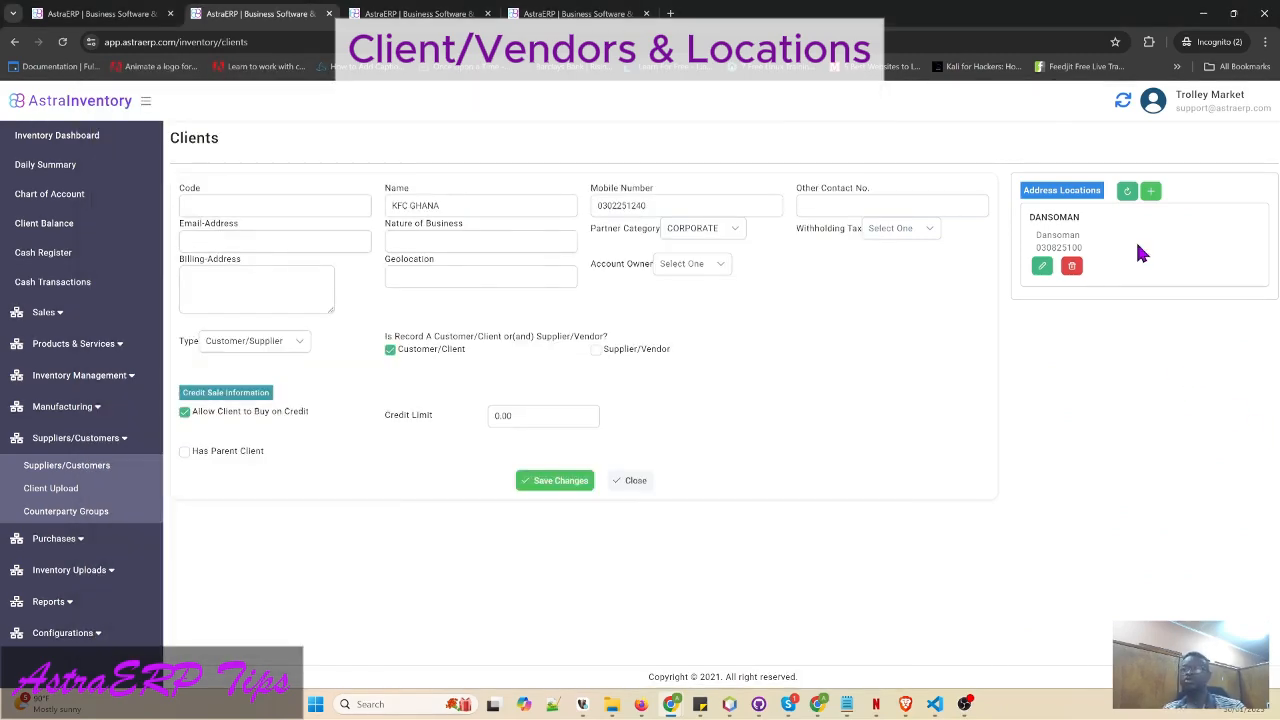
{"action": "left_click", "coordinate": [636, 480]}
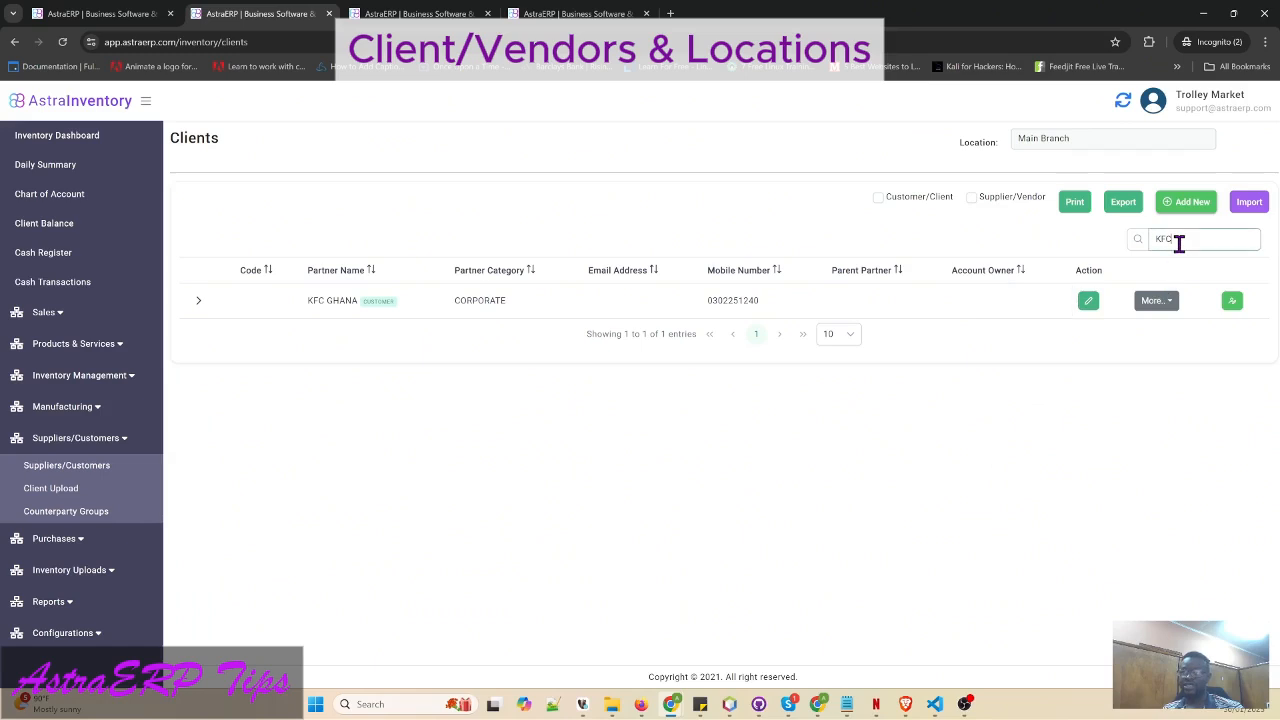
{"action": "left_click", "coordinate": [1089, 302]}
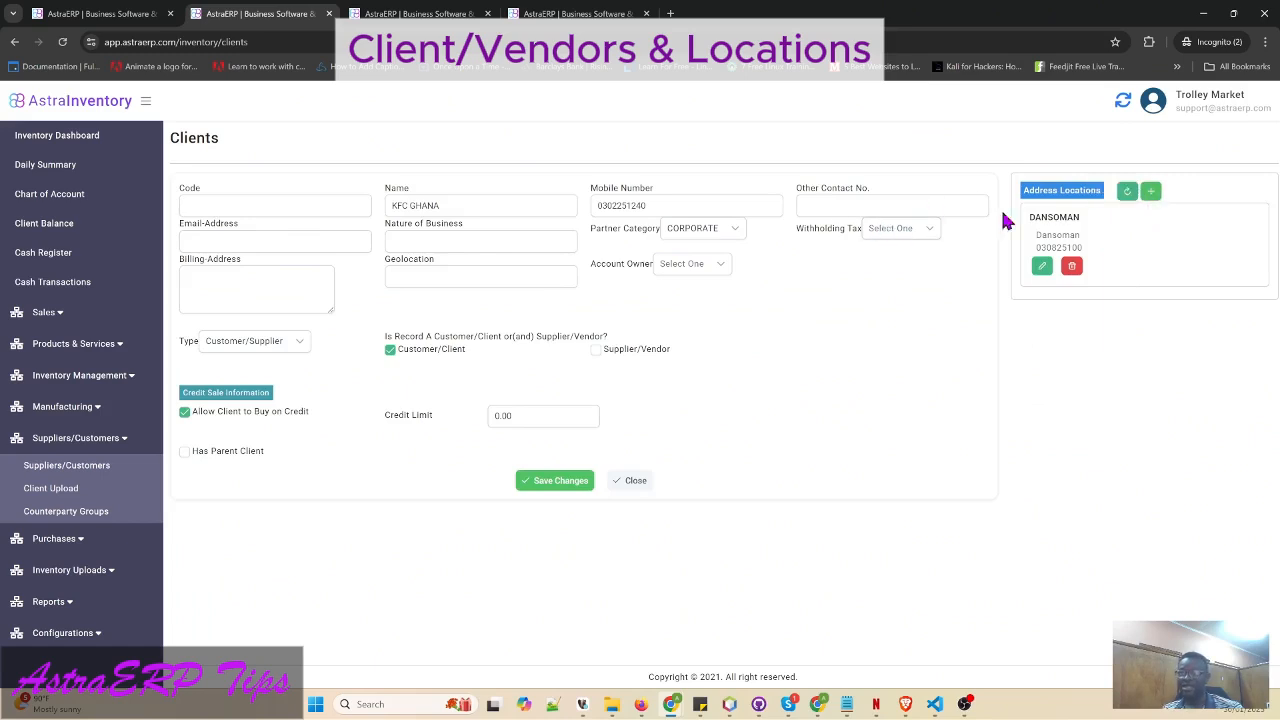
- Add a new address location for KFC GHANA labelled CIRCLE
{"action": "left_click", "coordinate": [1151, 191]}
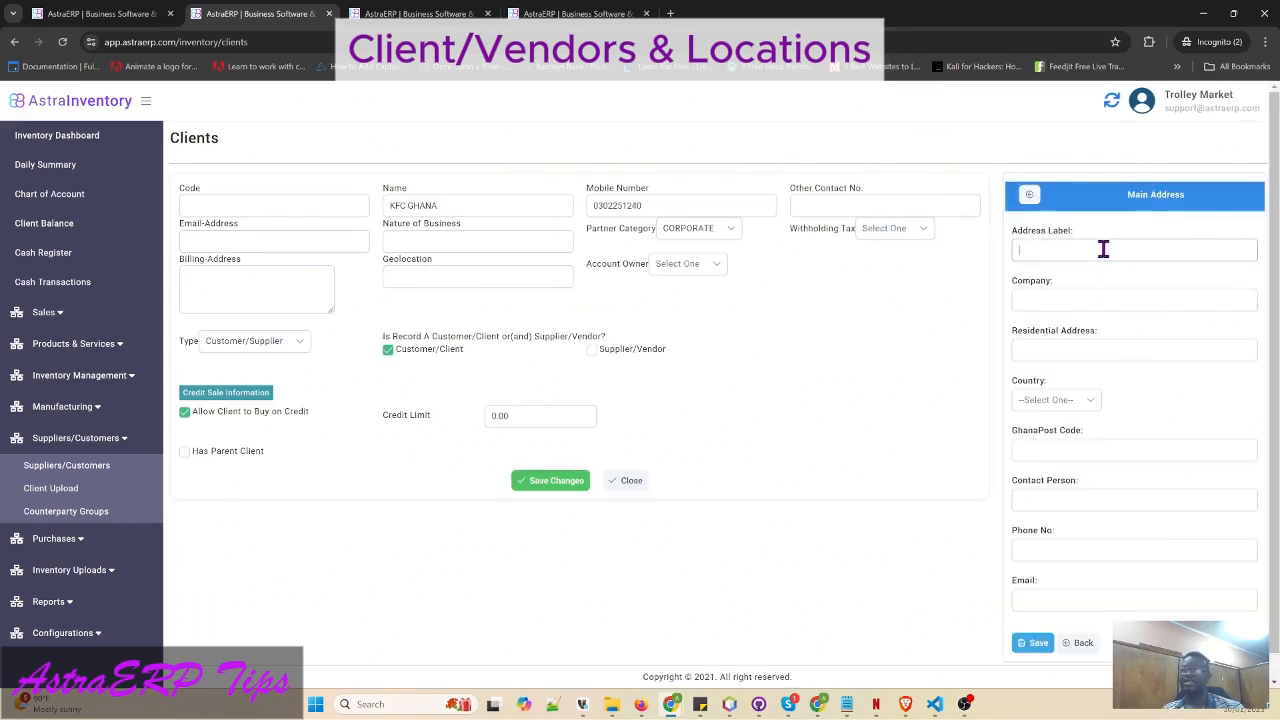
{"action": "left_click", "coordinate": [1103, 249]}
{"action": "type", "text": "CIRCLE"}
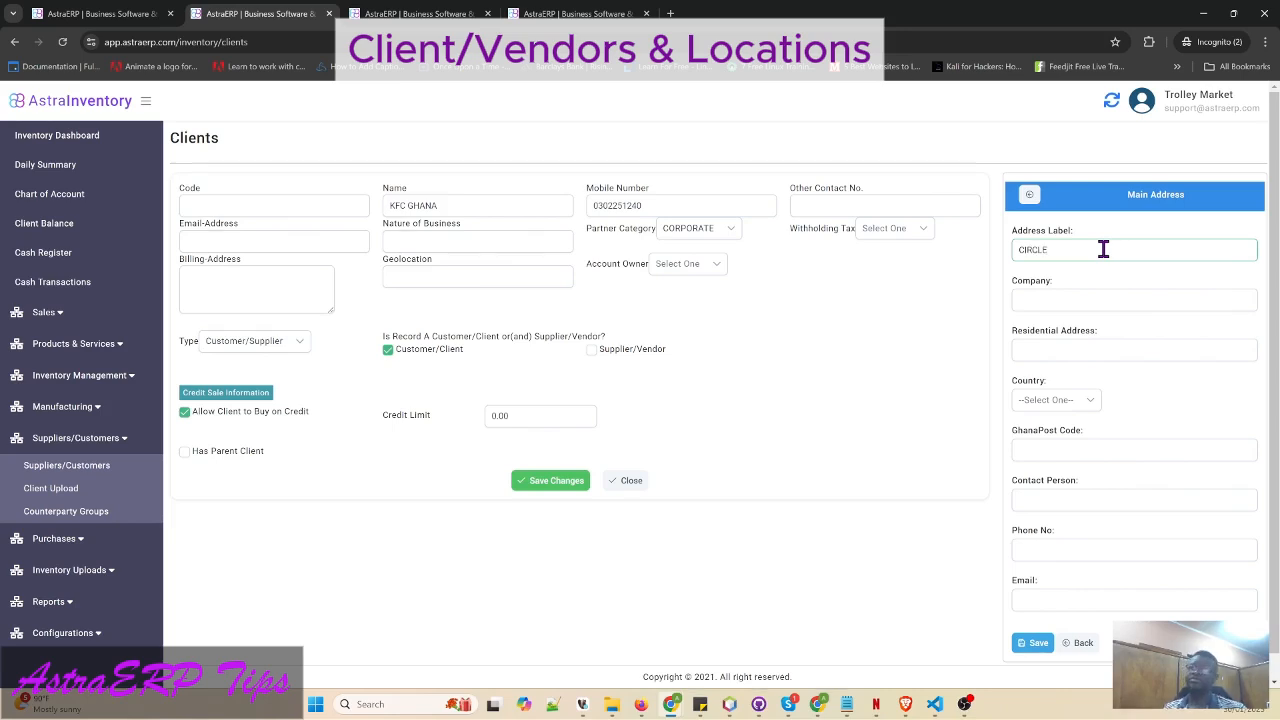
{"action": "left_click", "coordinate": [1051, 300]}
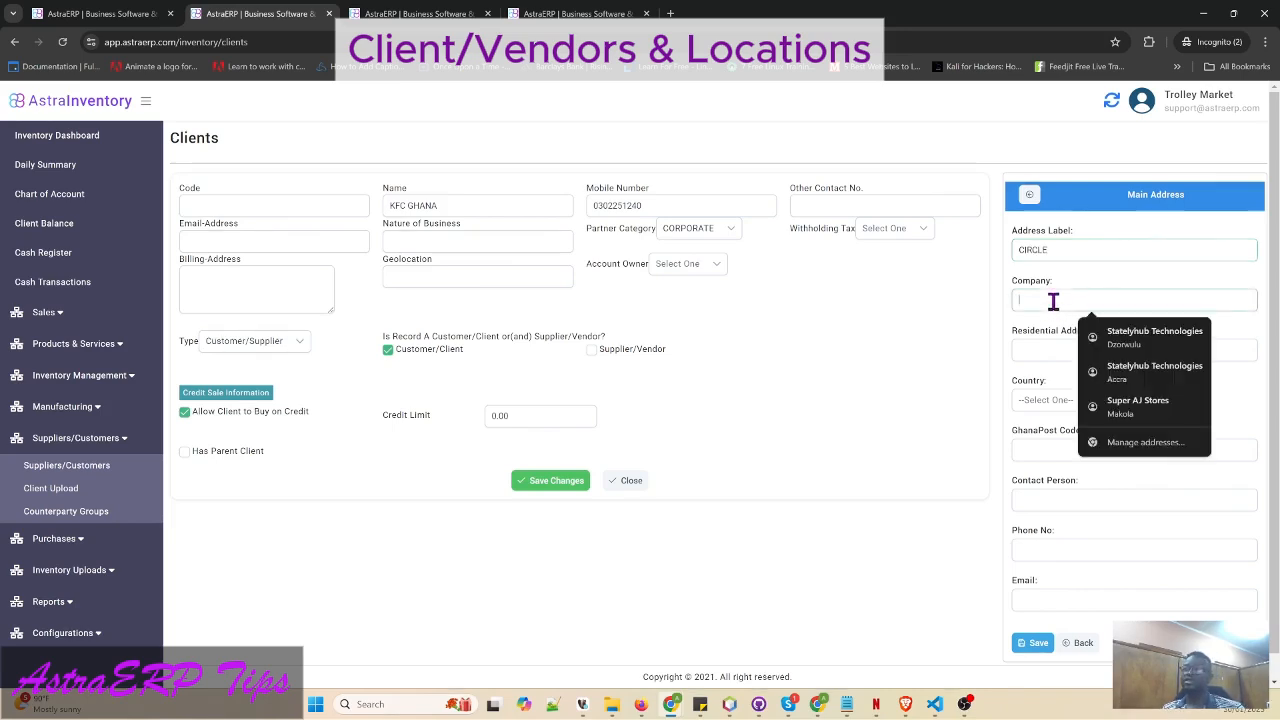
{"action": "left_click", "coordinate": [1040, 347]}
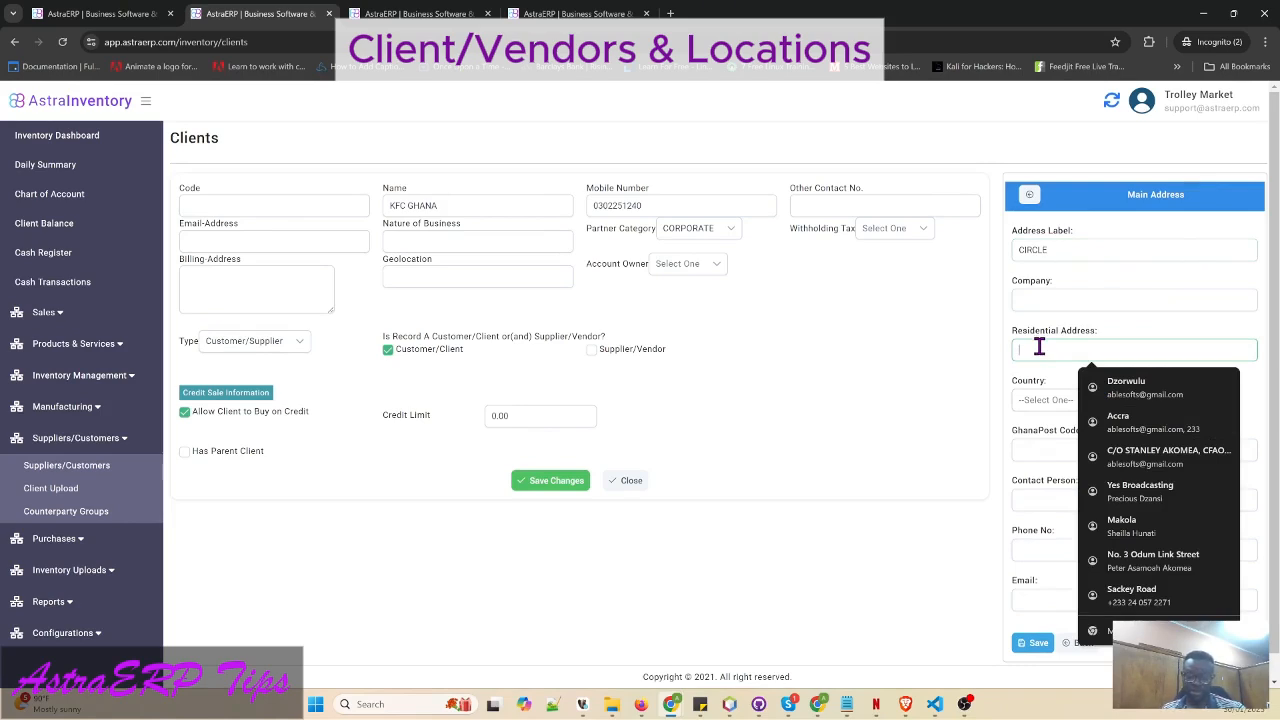
- Fill in residential address Kwame Nkrumah Circle and country Ghana, and begin the phone number
{"action": "type", "text": "Cir"}
{"action": "key", "text": "BackSpace"}
{"action": "key", "text": "BackSpace"}
{"action": "key", "text": "BackSpace"}
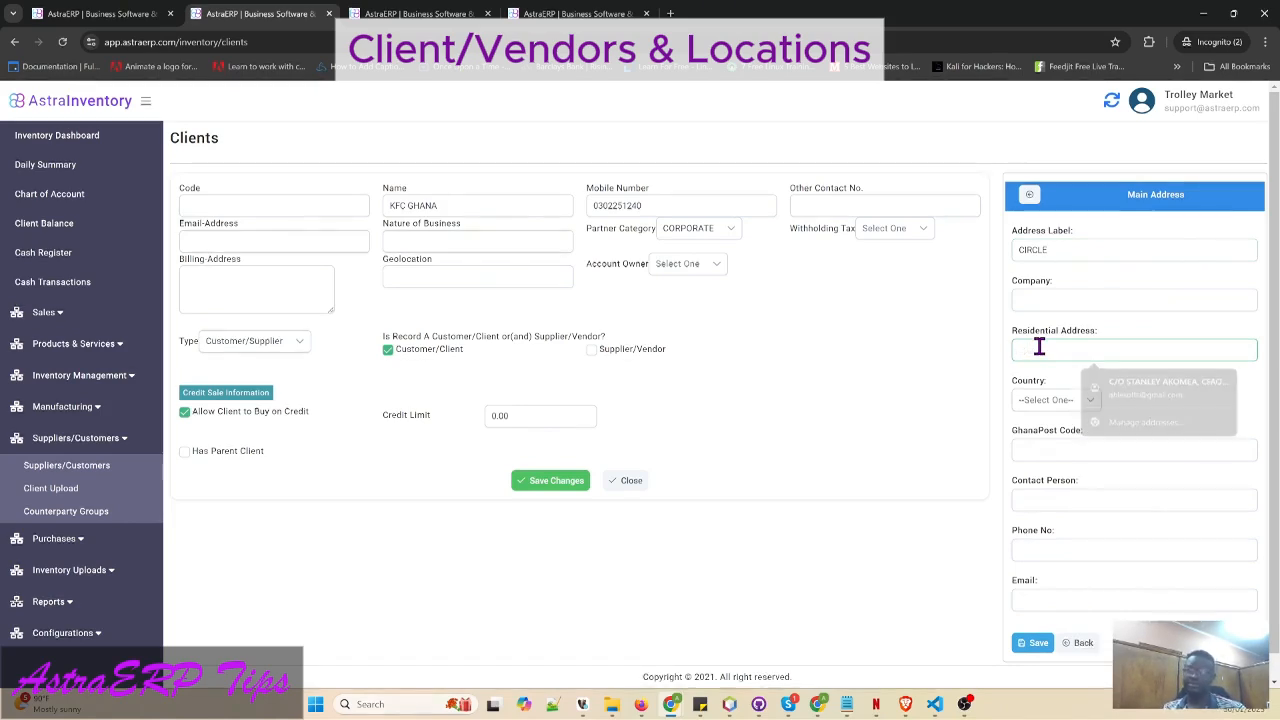
{"action": "type", "text": "Kwame"}
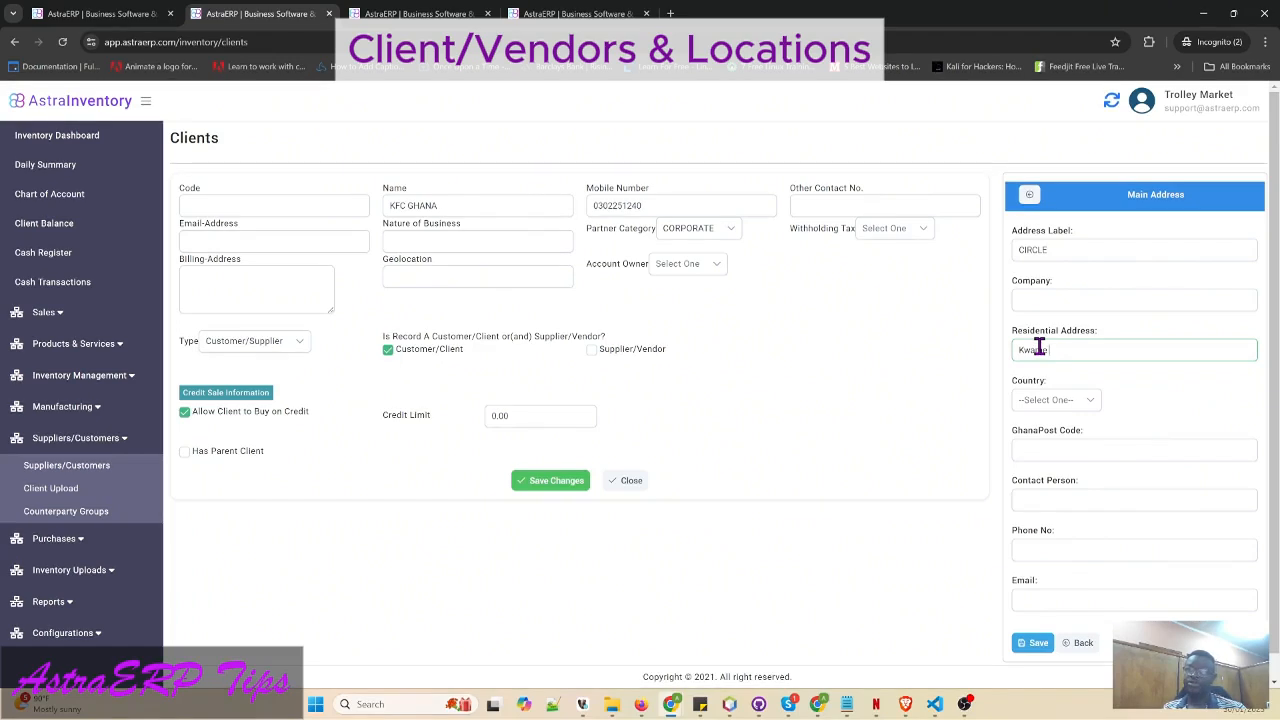
{"action": "type", "text": " Nkrumah Circle"}
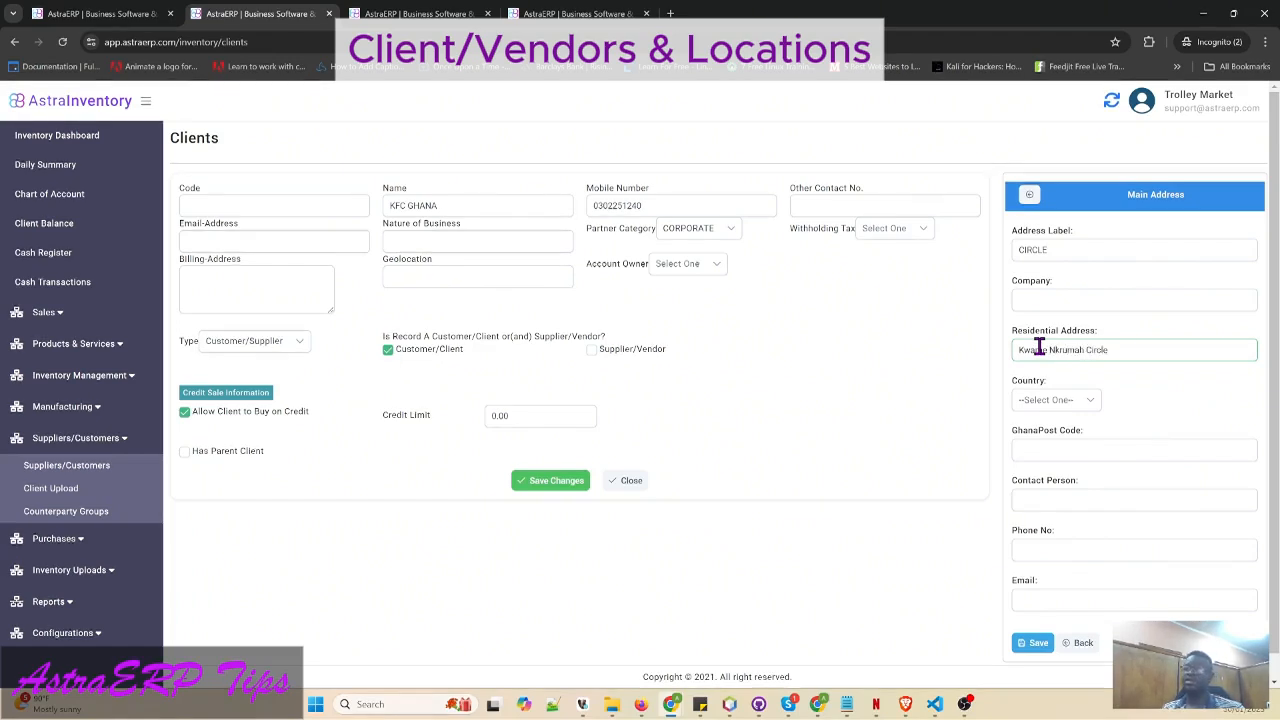
{"action": "left_click", "coordinate": [1080, 405]}
{"action": "type", "text": "gh"}
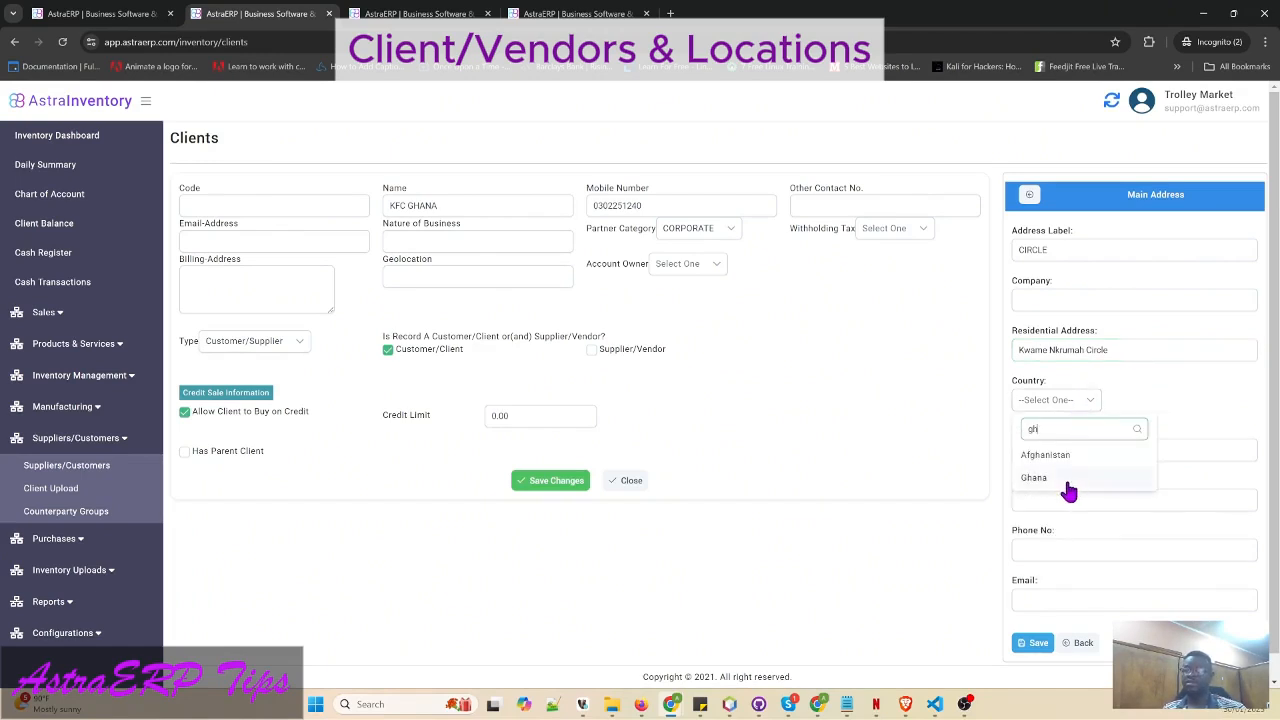
{"action": "left_click", "coordinate": [1076, 479]}
{"action": "left_click", "coordinate": [1063, 550]}
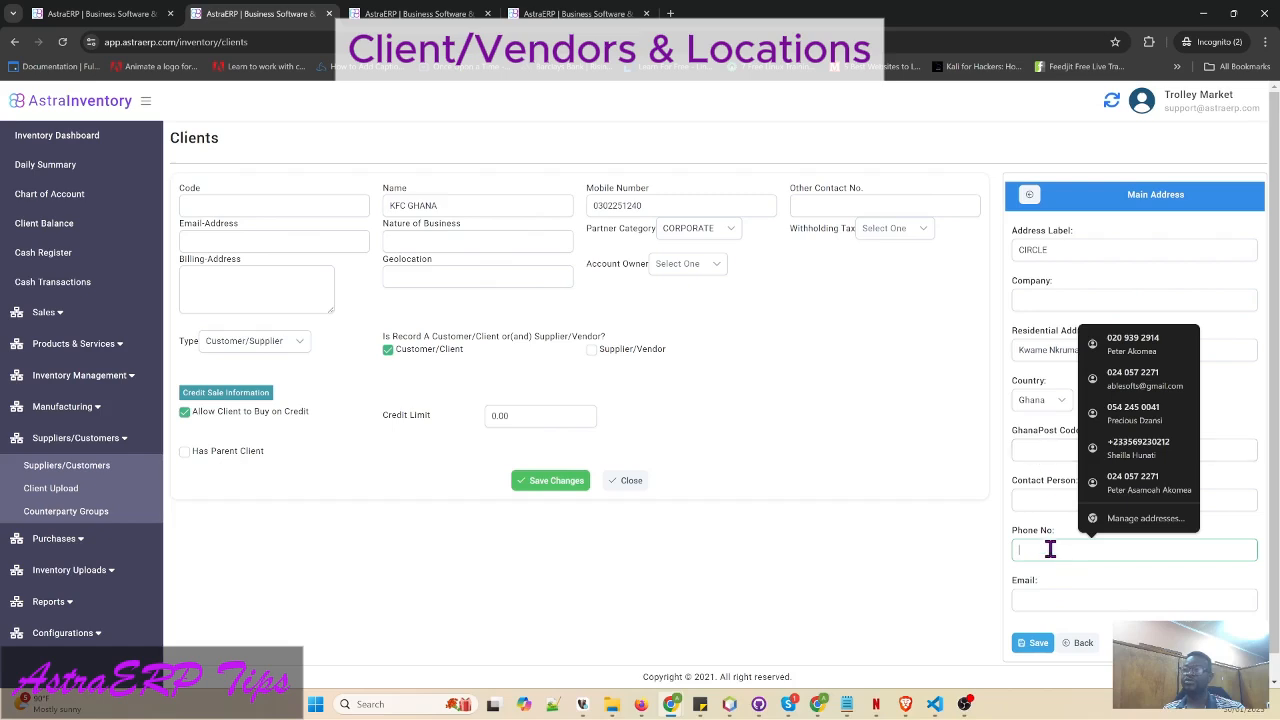
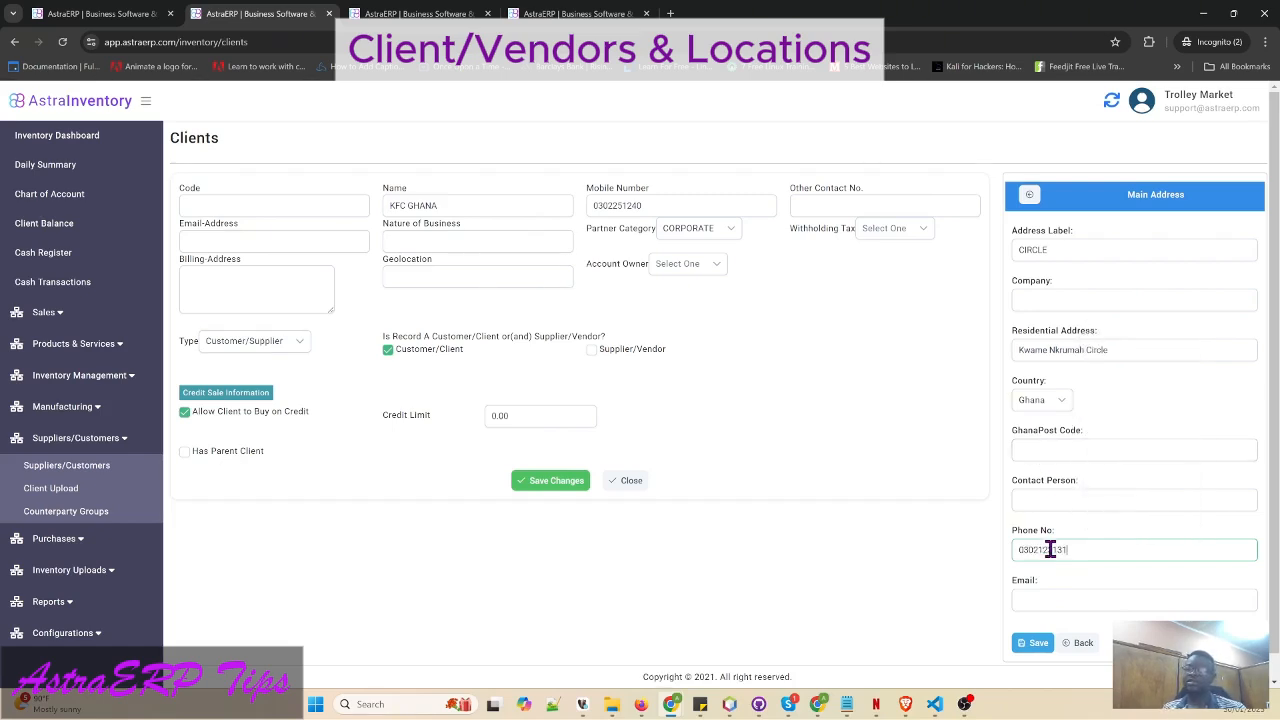
- Save the CIRCLE address location at Kwame Nkrumah Circle
{"action": "left_click", "coordinate": [1033, 642]}
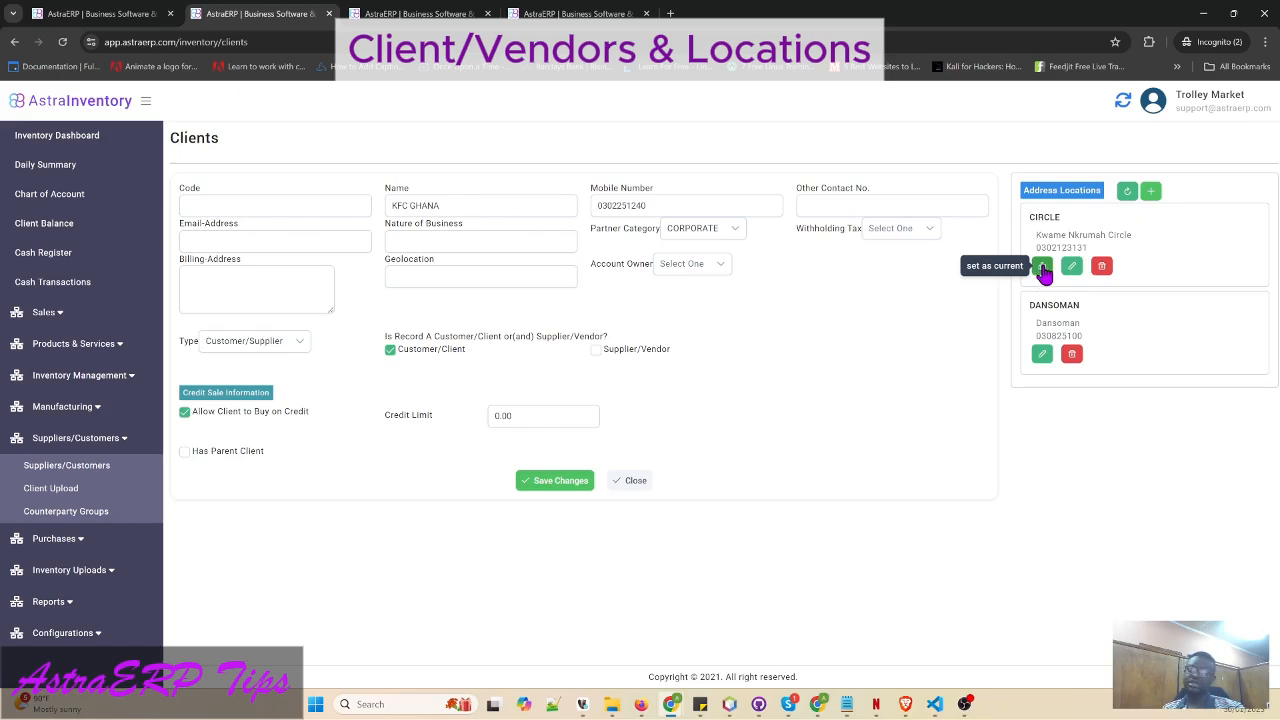
- Start another blank address and browse the extended list of KFC Accra locations in Google
{"action": "left_click", "coordinate": [1151, 190]}
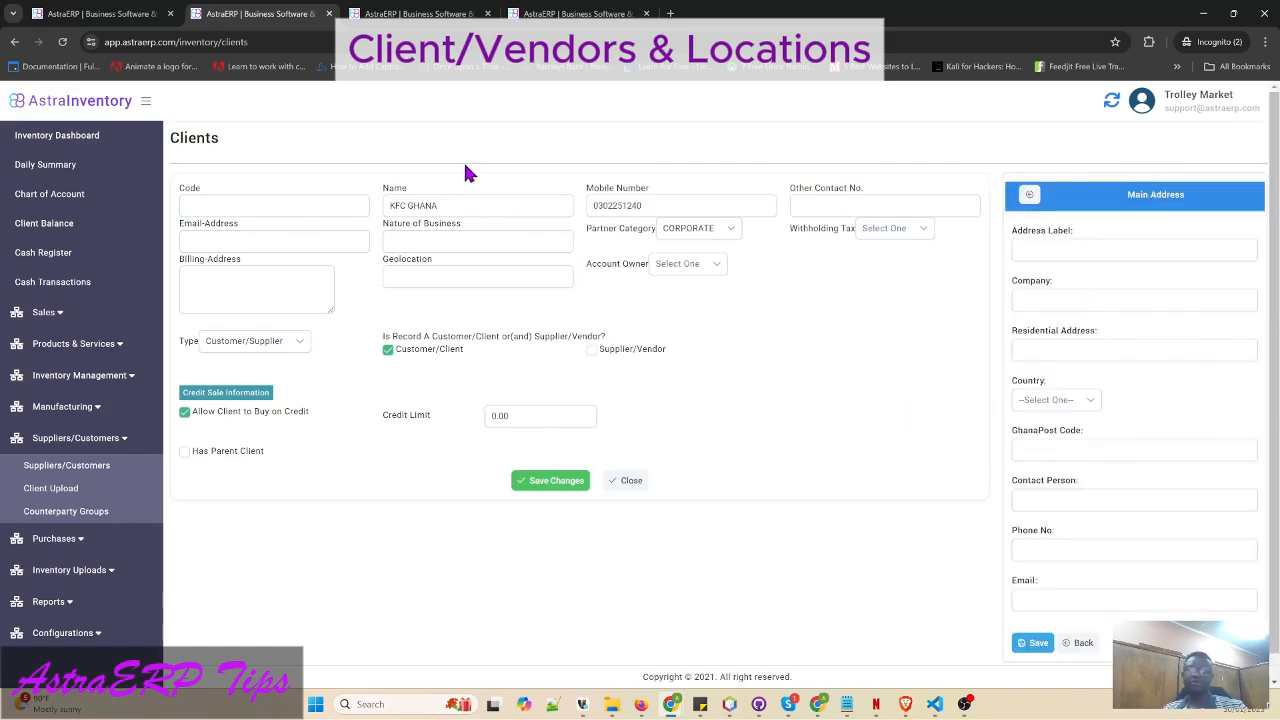
{"action": "key", "text": "alt+Tab"}
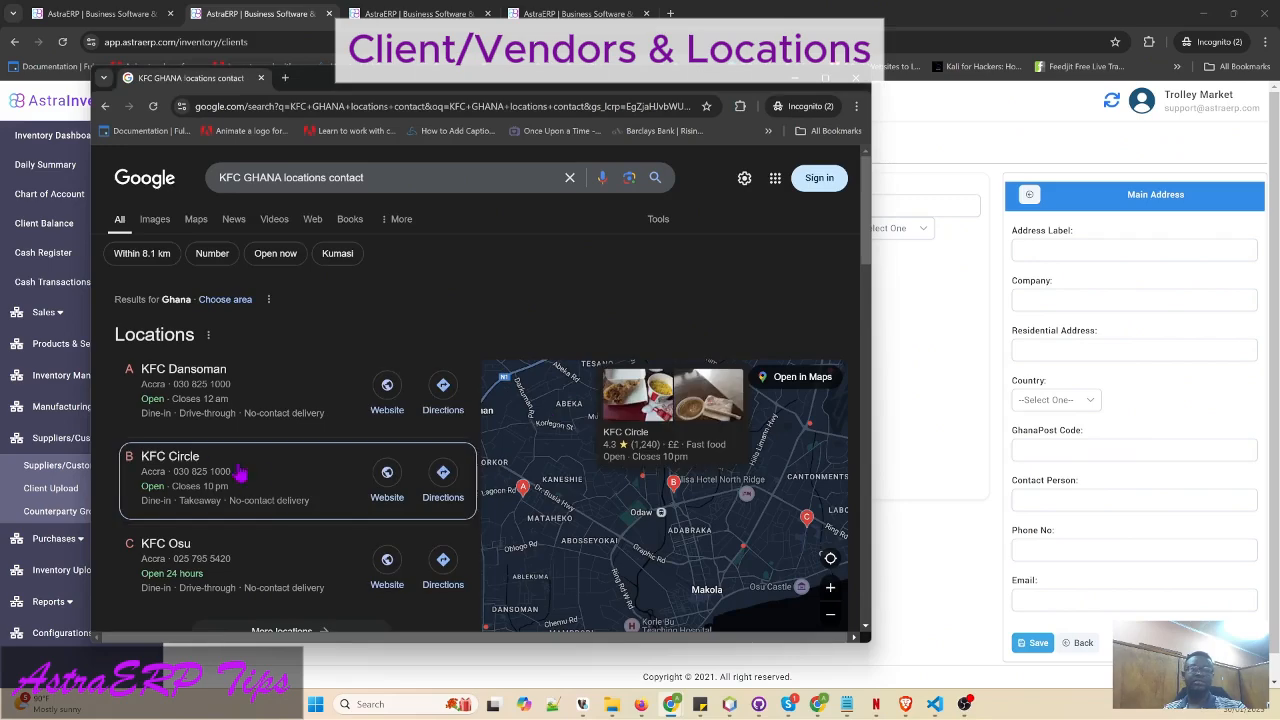
{"action": "scroll", "coordinate": [260, 531], "scroll_direction": "down", "scroll_amount": 1}
{"action": "left_click", "coordinate": [281, 536]}
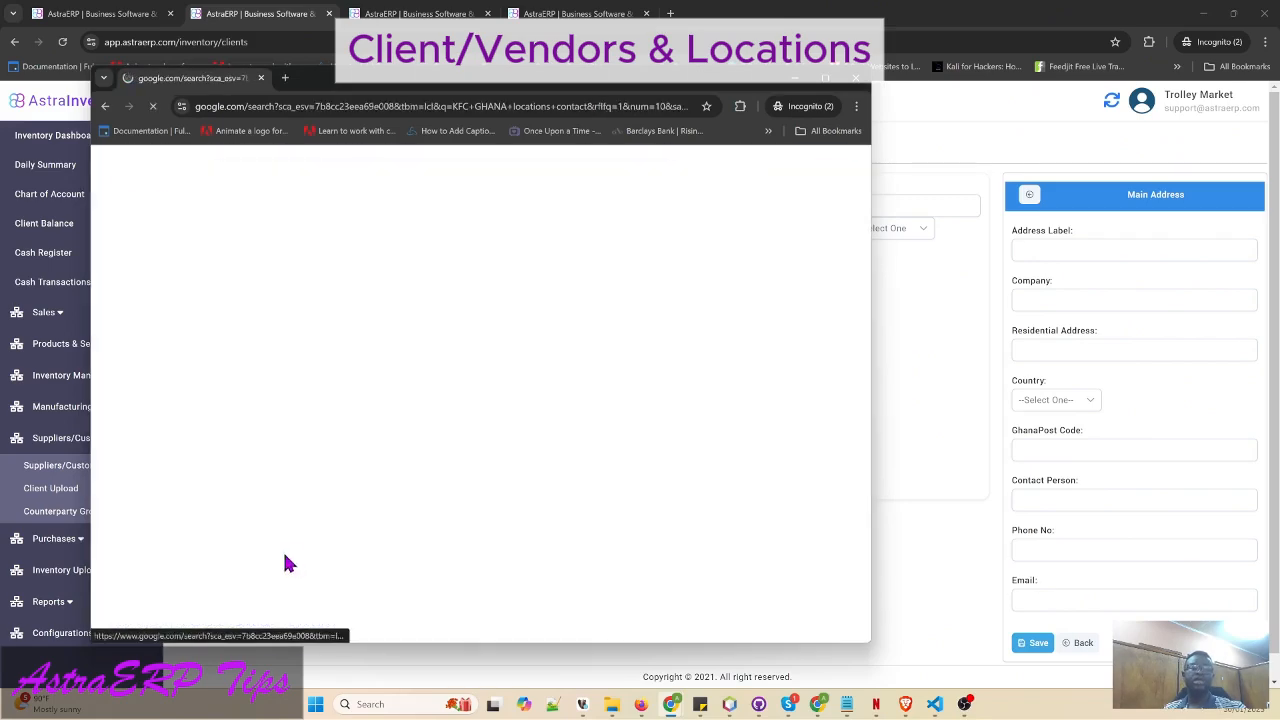
{"action": "scroll", "coordinate": [163, 457], "scroll_direction": "down", "scroll_amount": 4}
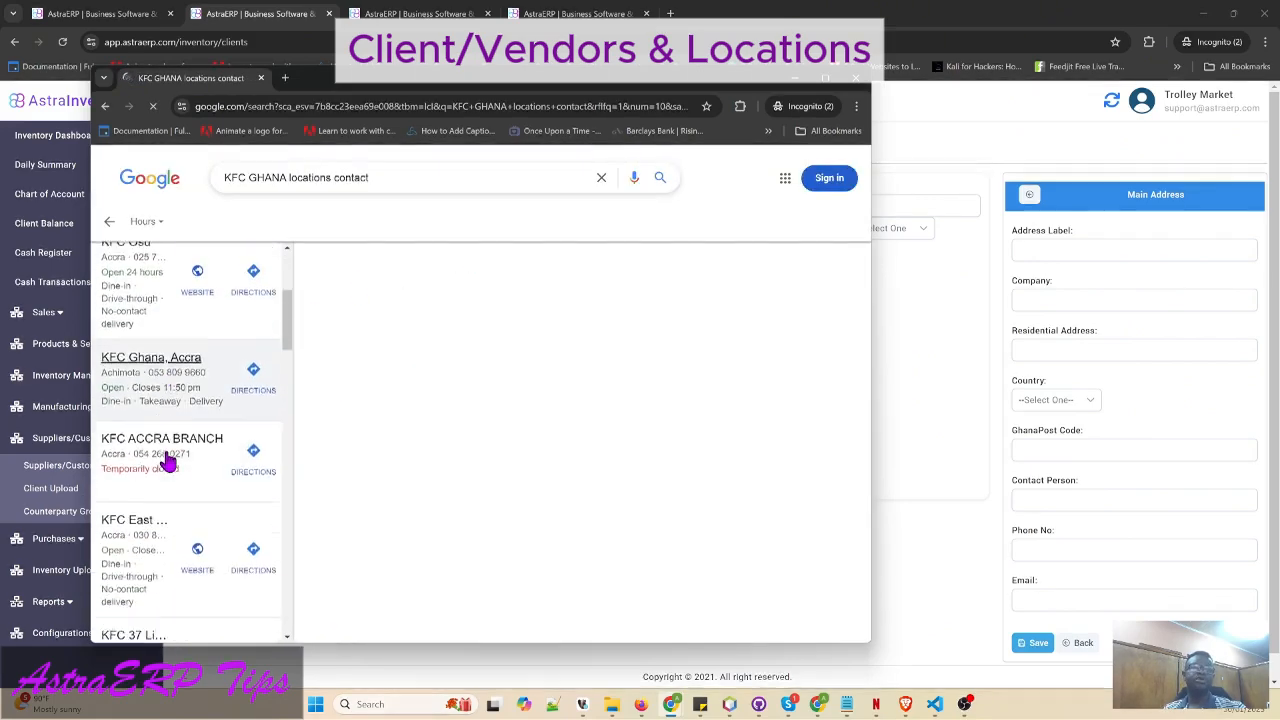
{"action": "left_click", "coordinate": [1160, 248]}
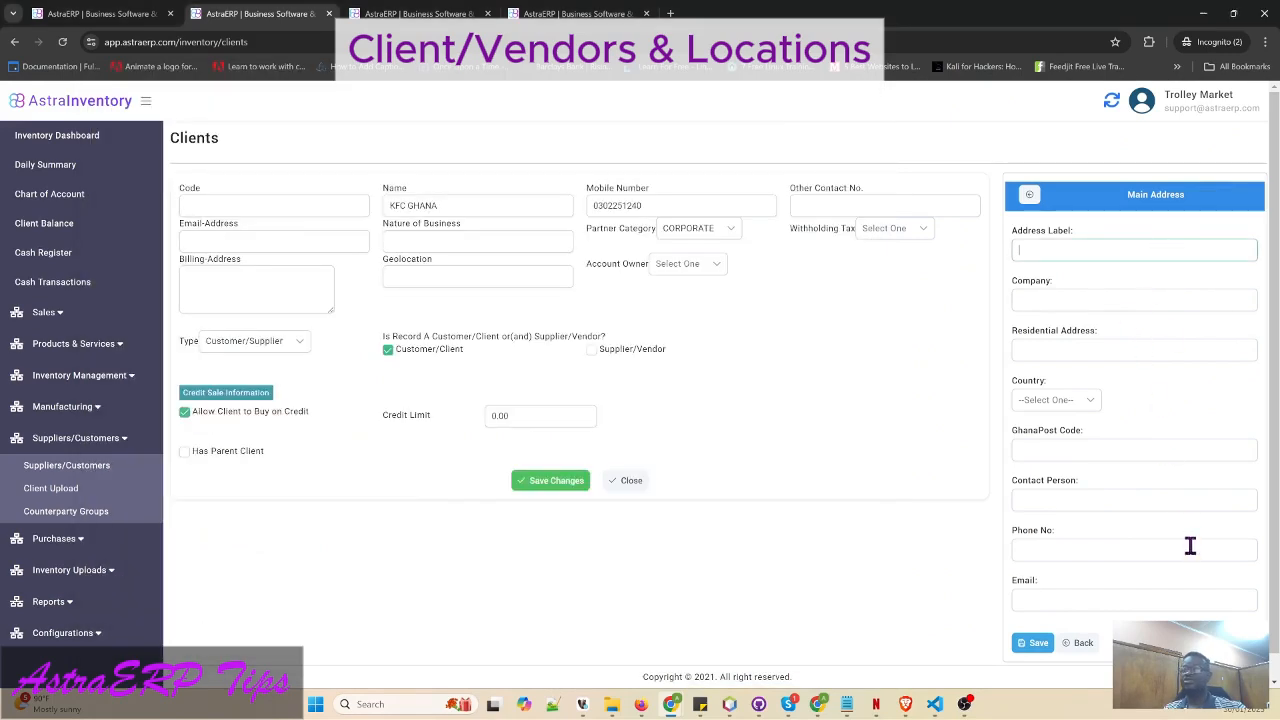
{"action": "scroll", "coordinate": [1189, 543], "scroll_direction": "down", "scroll_amount": 1}
- Close and reopen KFC GHANA to confirm CIRCLE and DANSOMAN, then reload the page
{"action": "left_click", "coordinate": [1092, 617]}
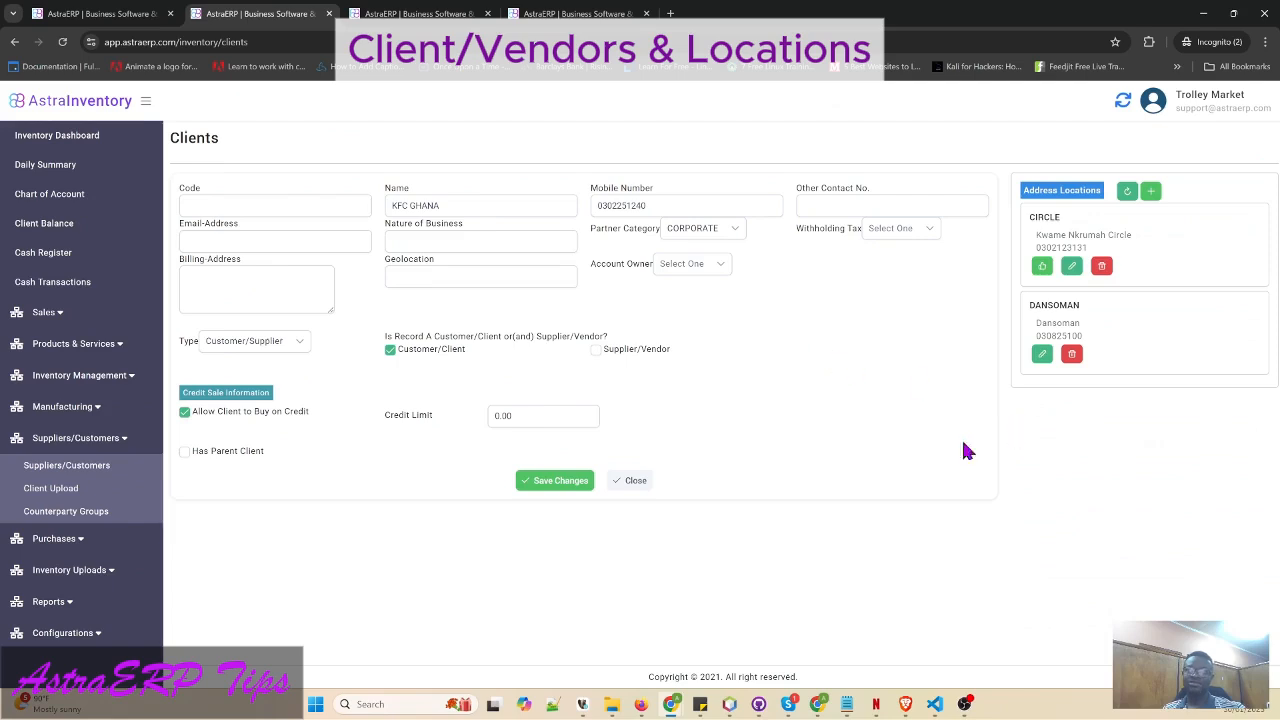
{"action": "left_click", "coordinate": [635, 483]}
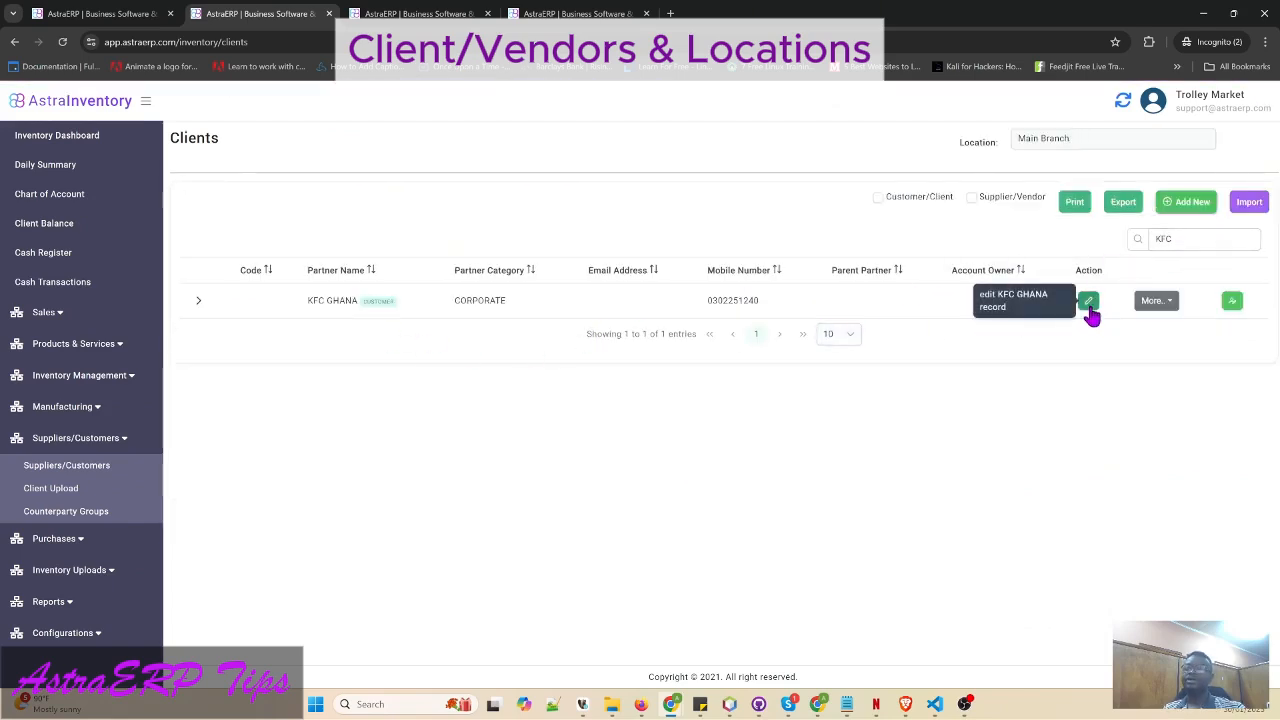
{"action": "left_click", "coordinate": [1088, 301]}
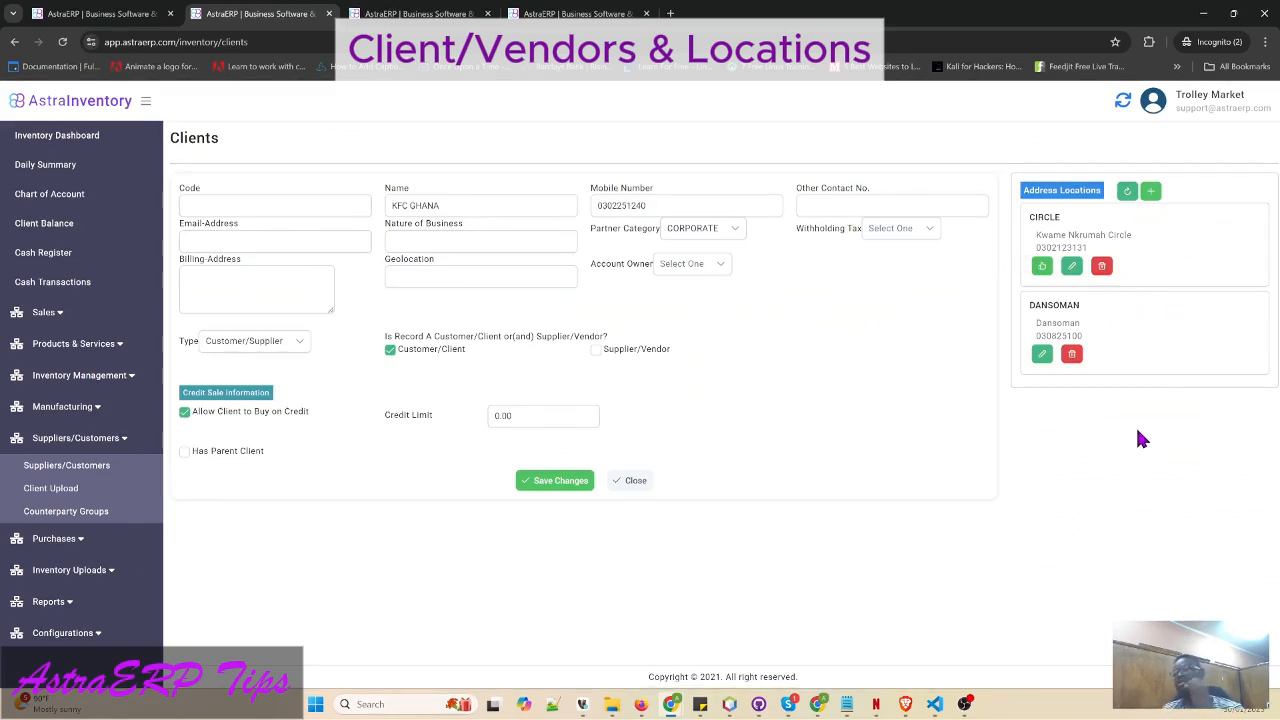
{"action": "left_click", "coordinate": [1124, 106]}
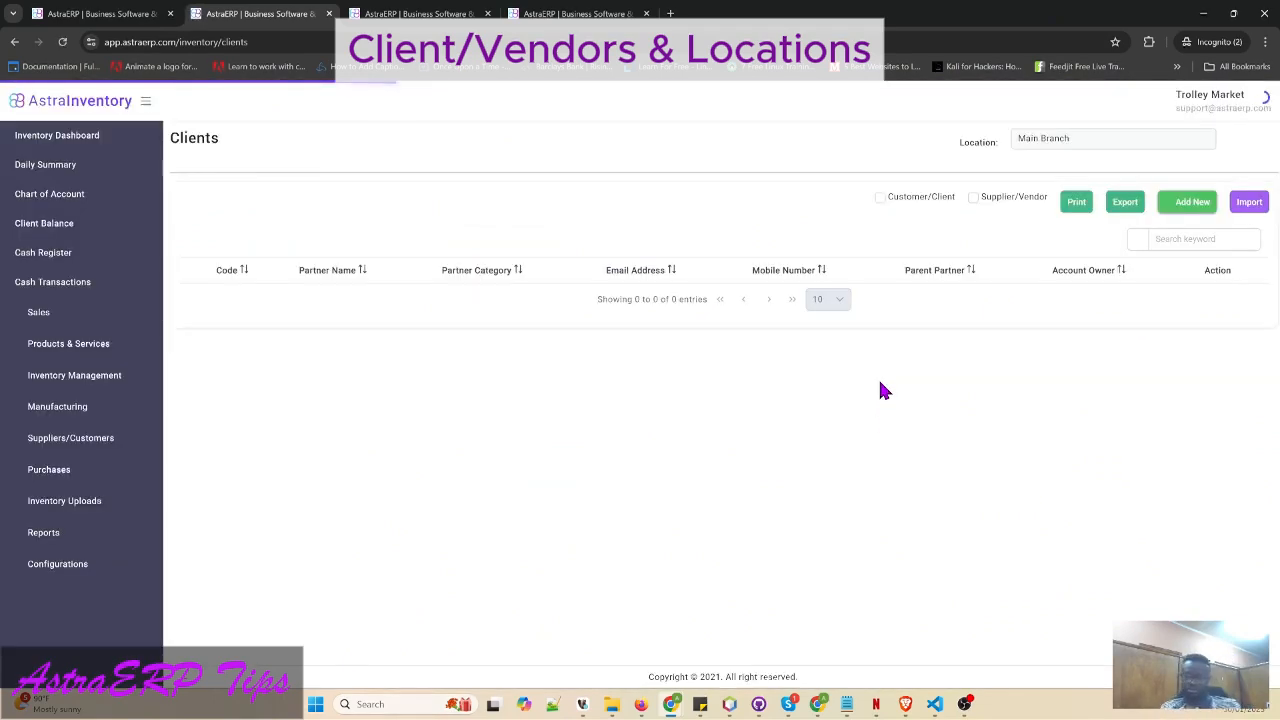
- Create a new sales order with KFC GHANA as the customer
{"action": "left_click", "coordinate": [420, 14]}
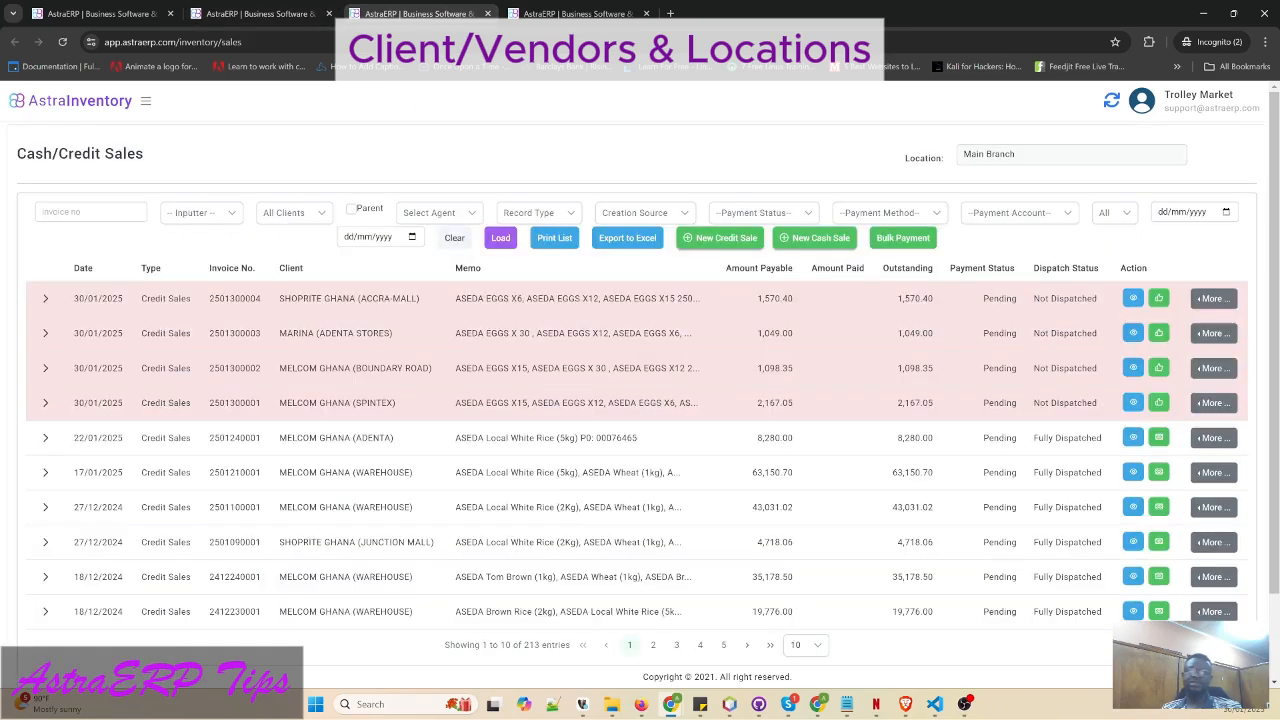
{"action": "left_click", "coordinate": [575, 14]}
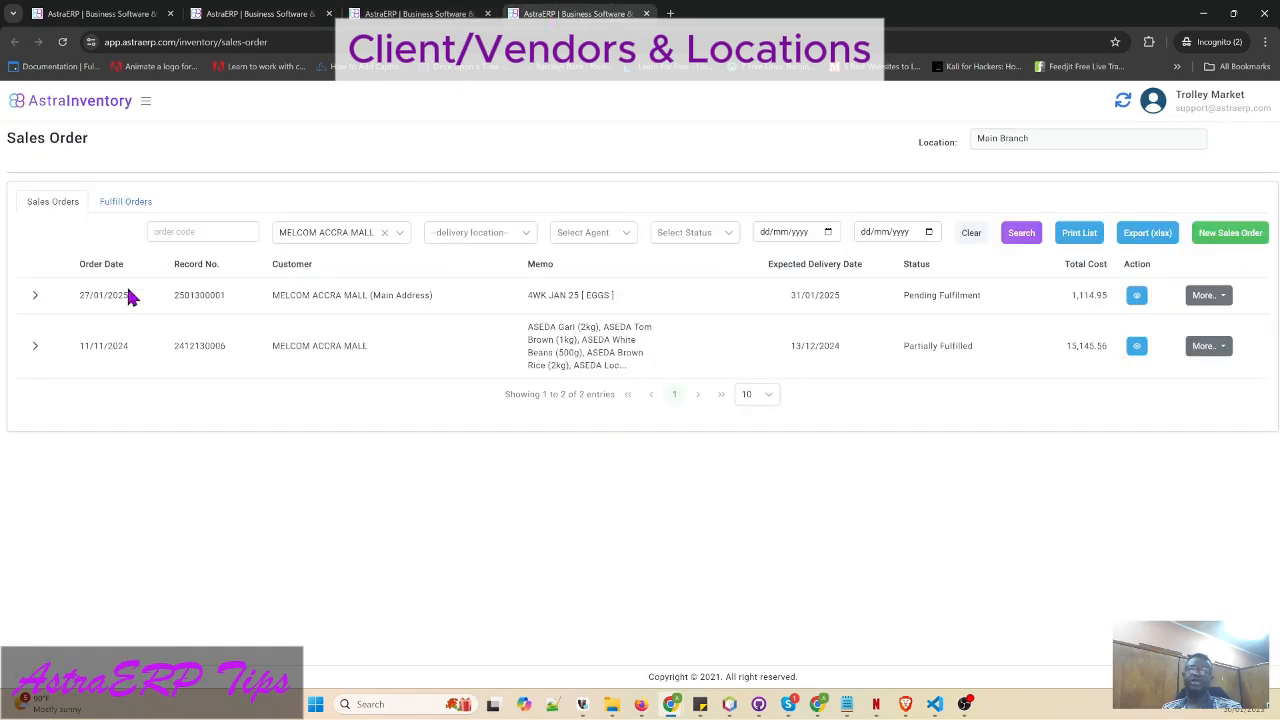
{"action": "left_click", "coordinate": [1222, 236]}
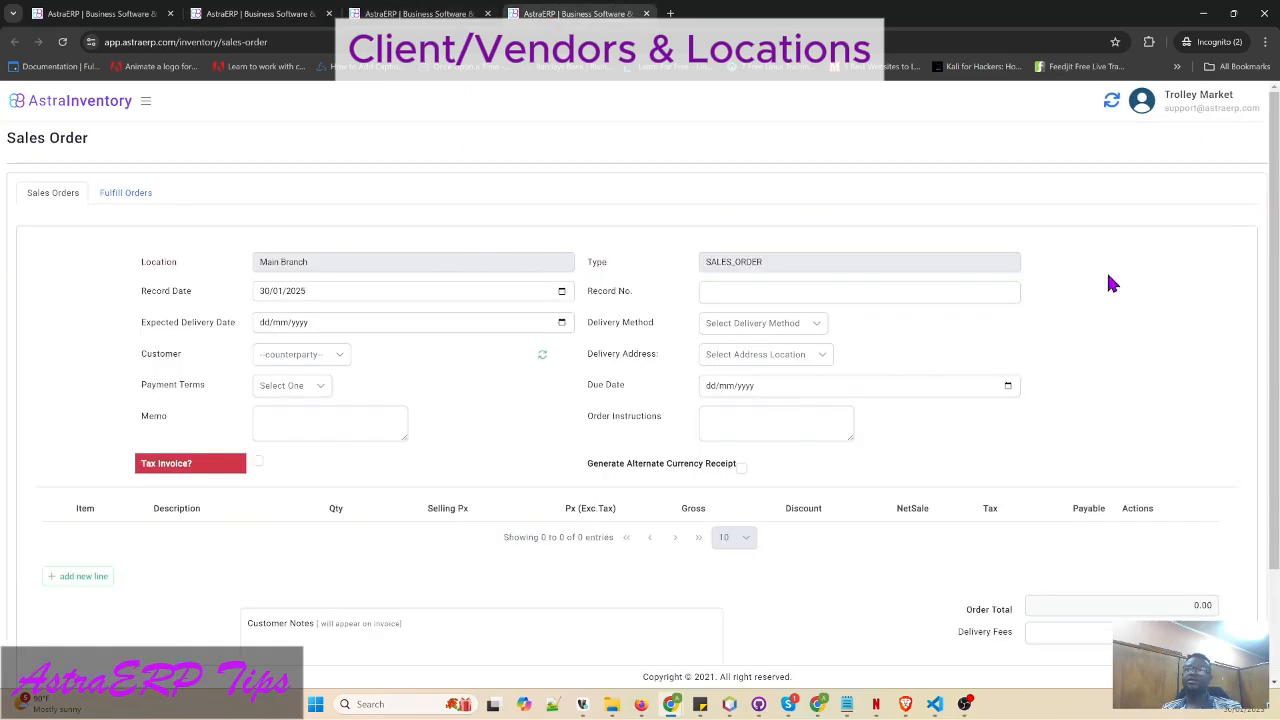
{"action": "left_click", "coordinate": [538, 360]}
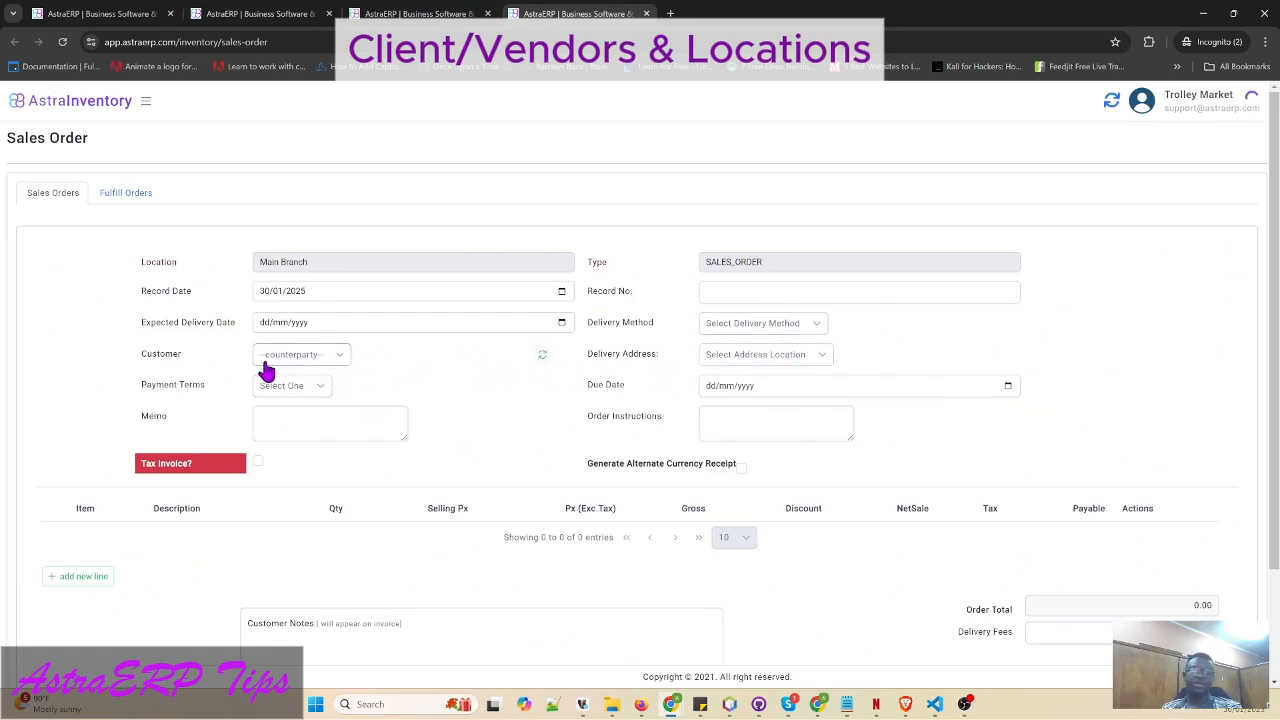
{"action": "left_click", "coordinate": [321, 362]}
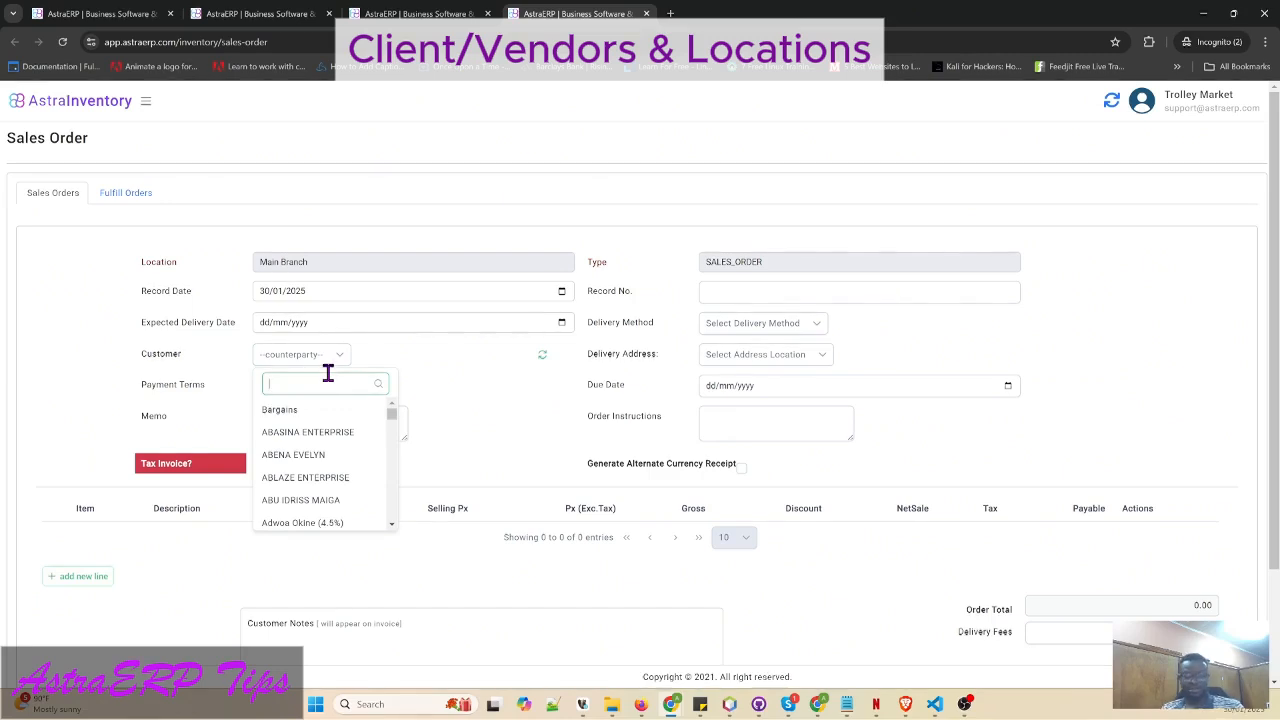
{"action": "type", "text": "kfc"}
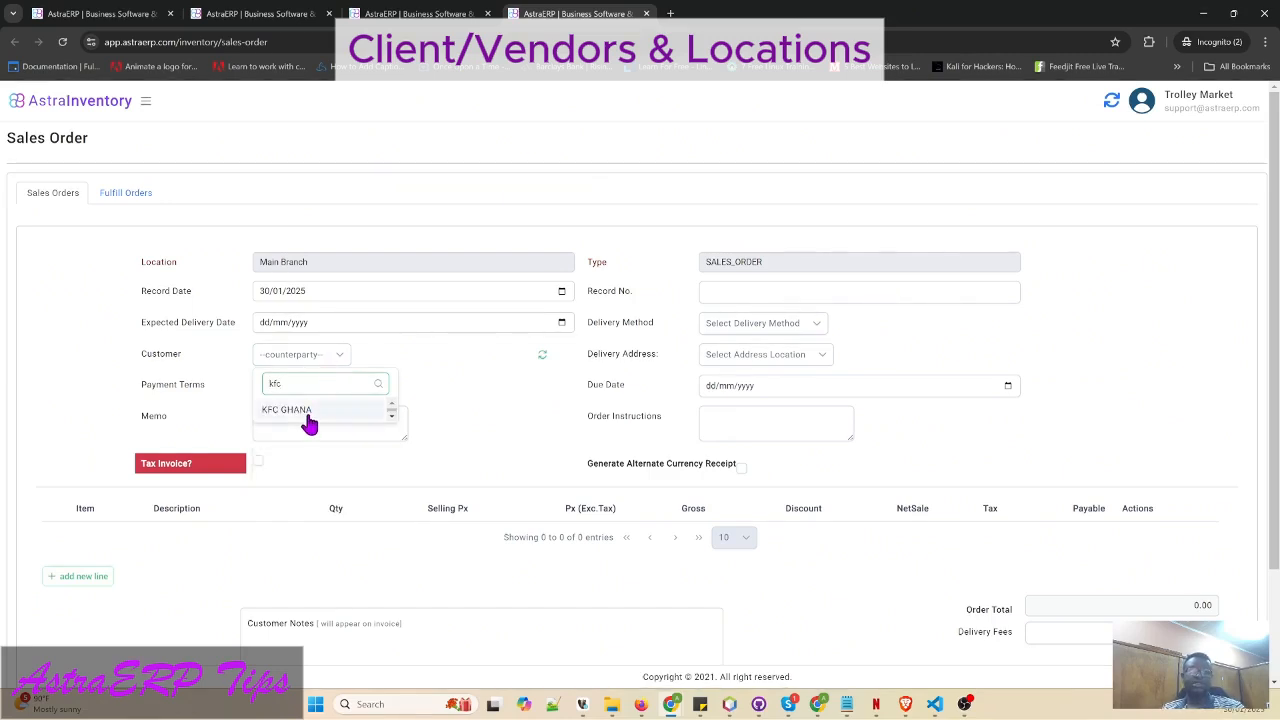
{"action": "left_click", "coordinate": [308, 412]}
- Try CIRCLE then DANSOMAN as the delivery address, then return to the Clients tab
{"action": "left_click", "coordinate": [733, 358]}
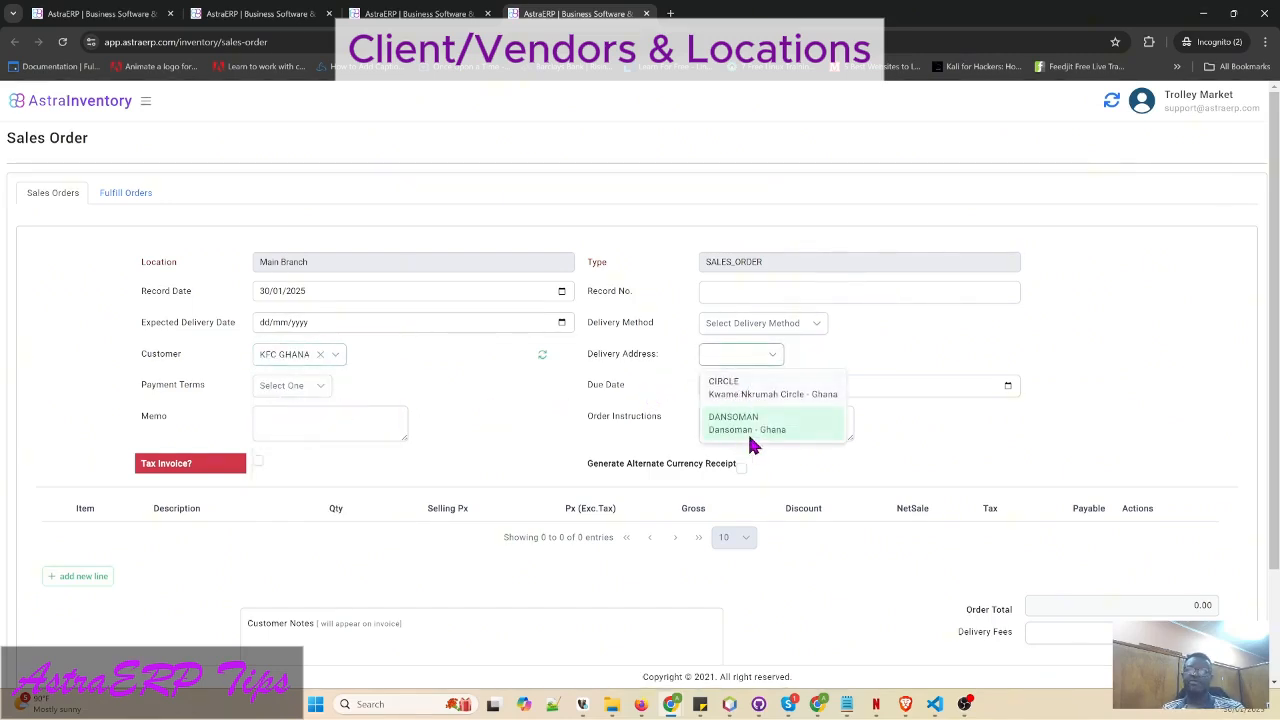
{"action": "left_click", "coordinate": [762, 393]}
{"action": "left_click", "coordinate": [757, 360]}
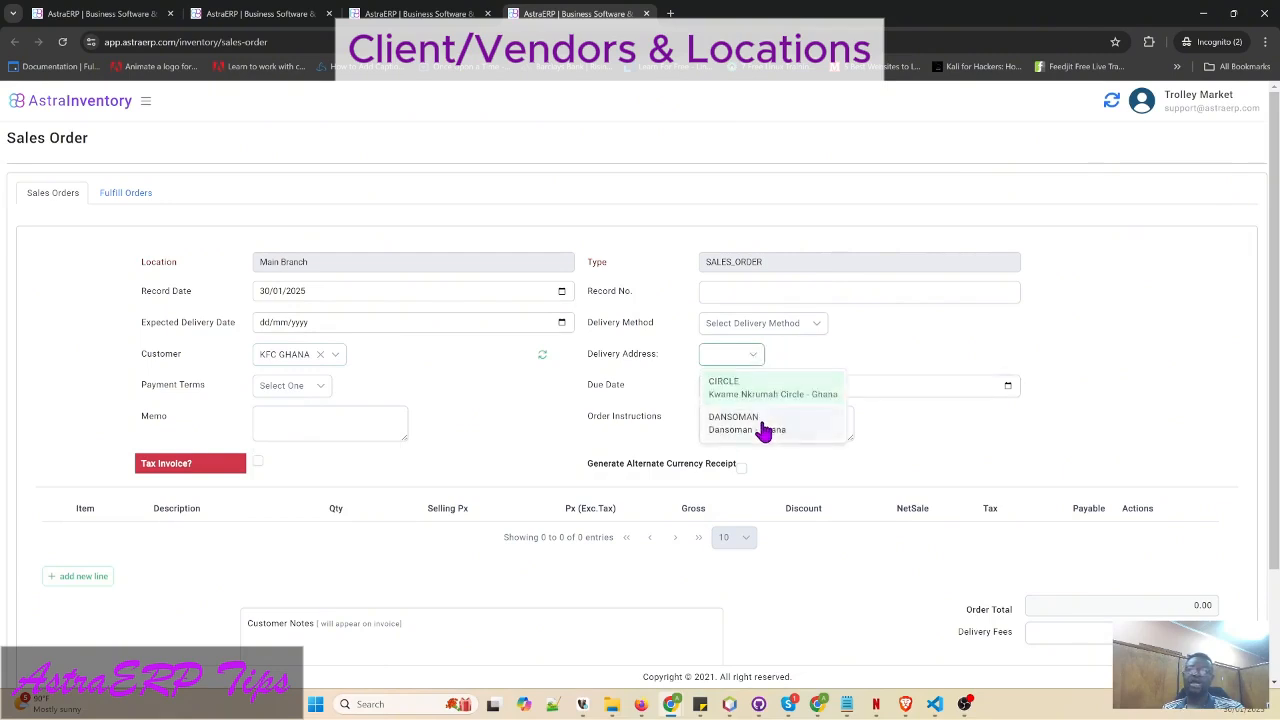
{"action": "left_click", "coordinate": [763, 427]}
{"action": "left_click", "coordinate": [878, 352]}
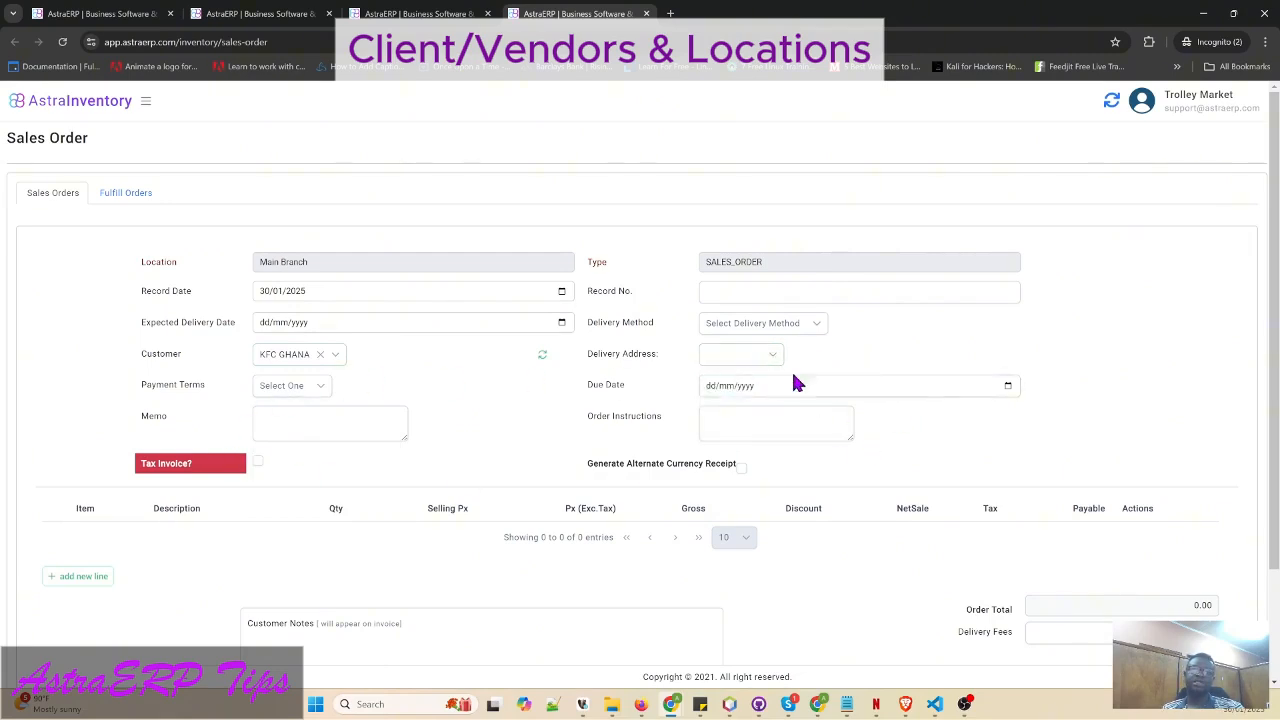
{"action": "left_click", "coordinate": [260, 13]}
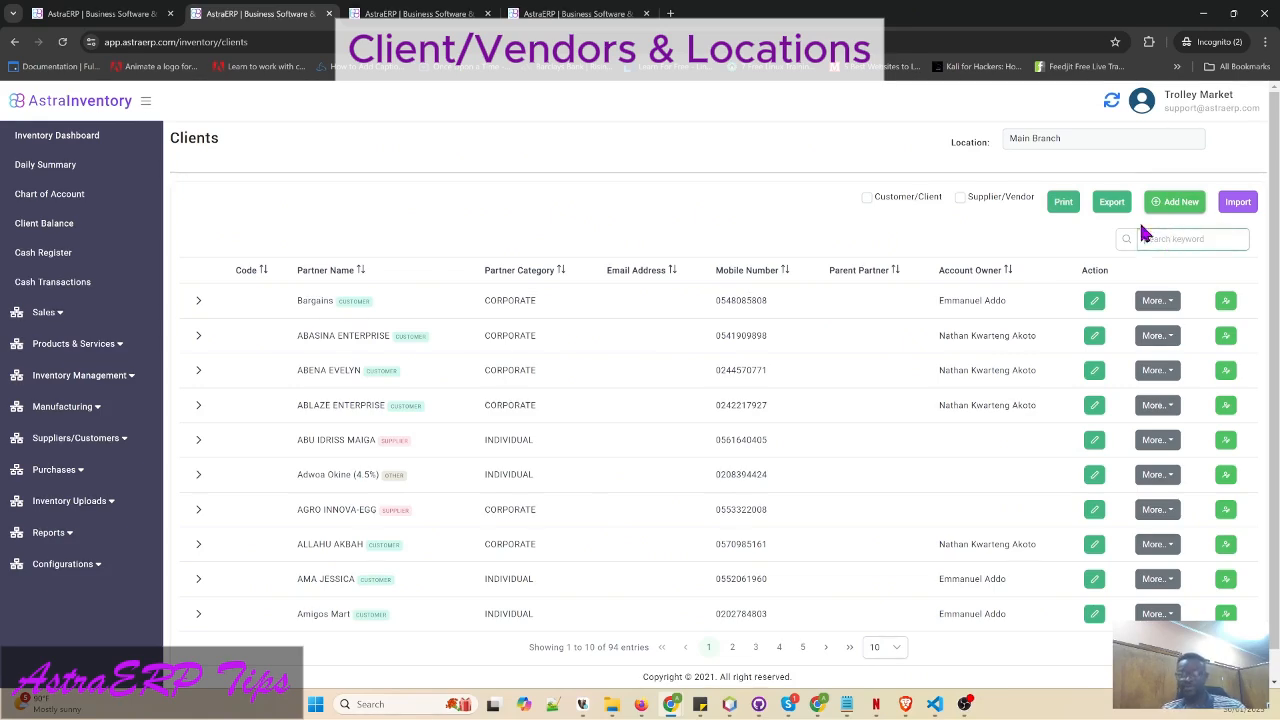
- Discard an empty new client form, search 'kfc' and open KFC GHANA for editing
{"action": "left_click", "coordinate": [1186, 201]}
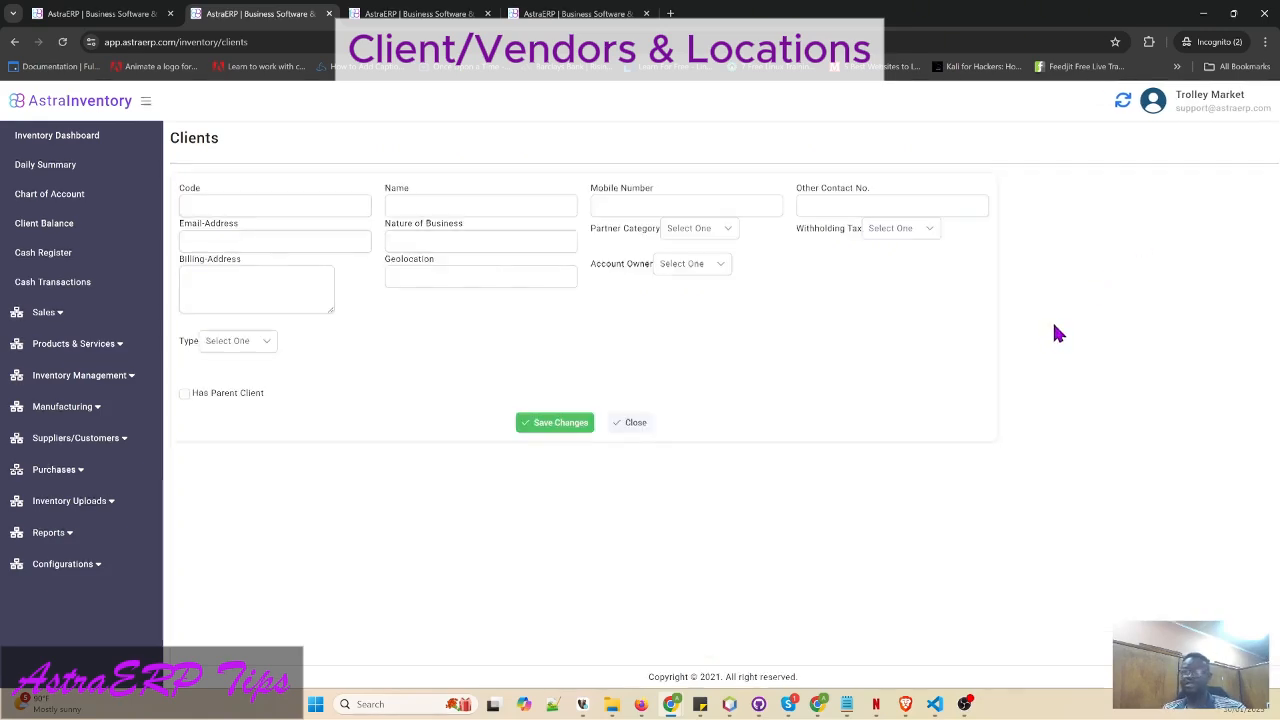
{"action": "left_click", "coordinate": [628, 424]}
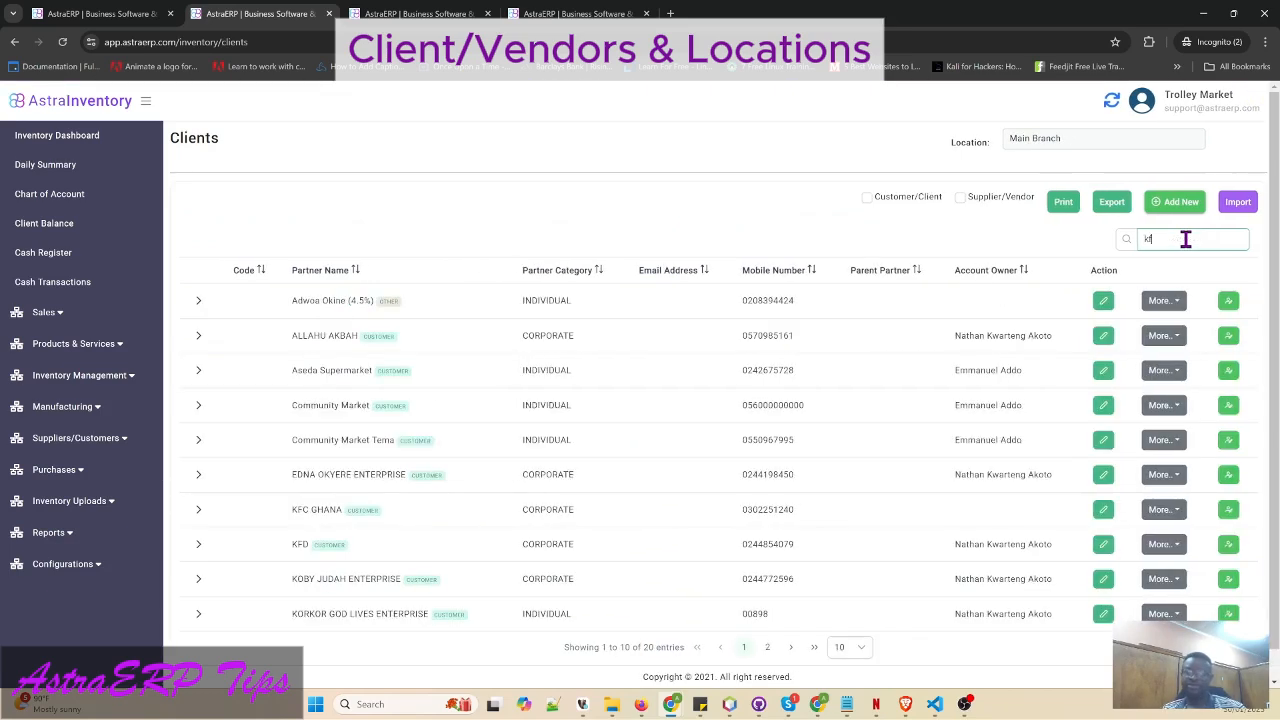
{"action": "type", "text": "fc"}
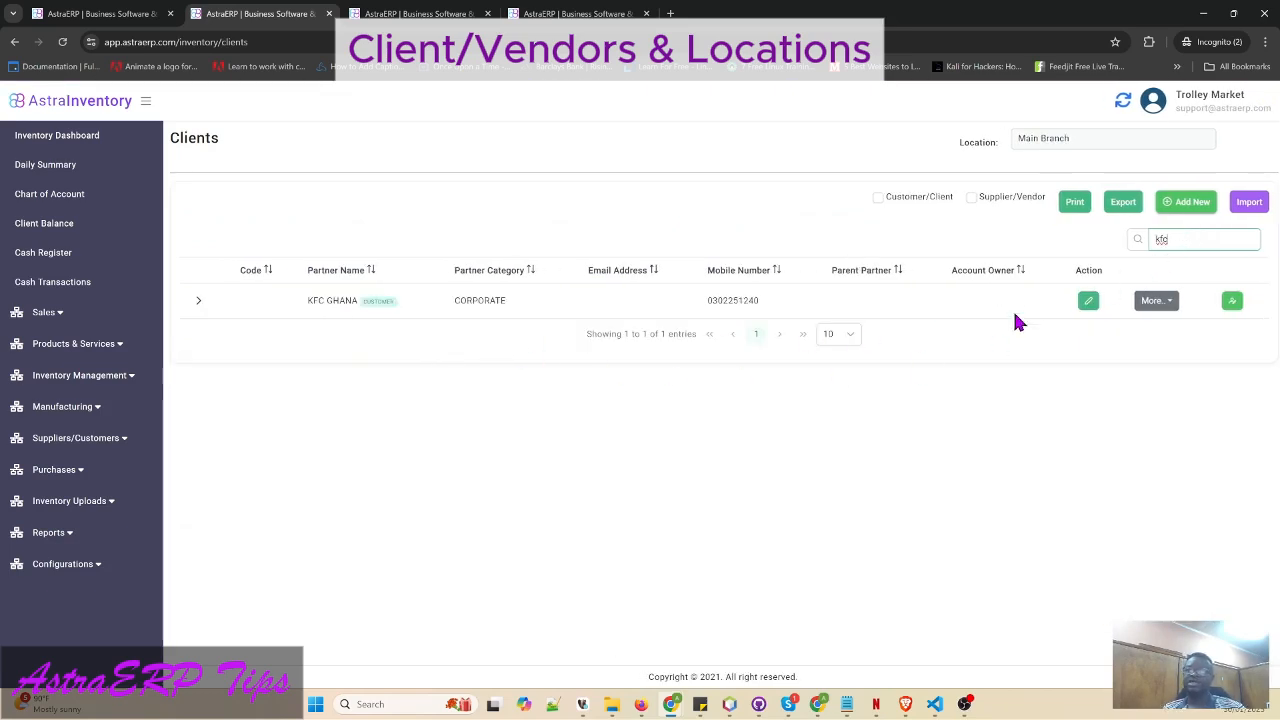
{"action": "left_click", "coordinate": [1088, 301]}
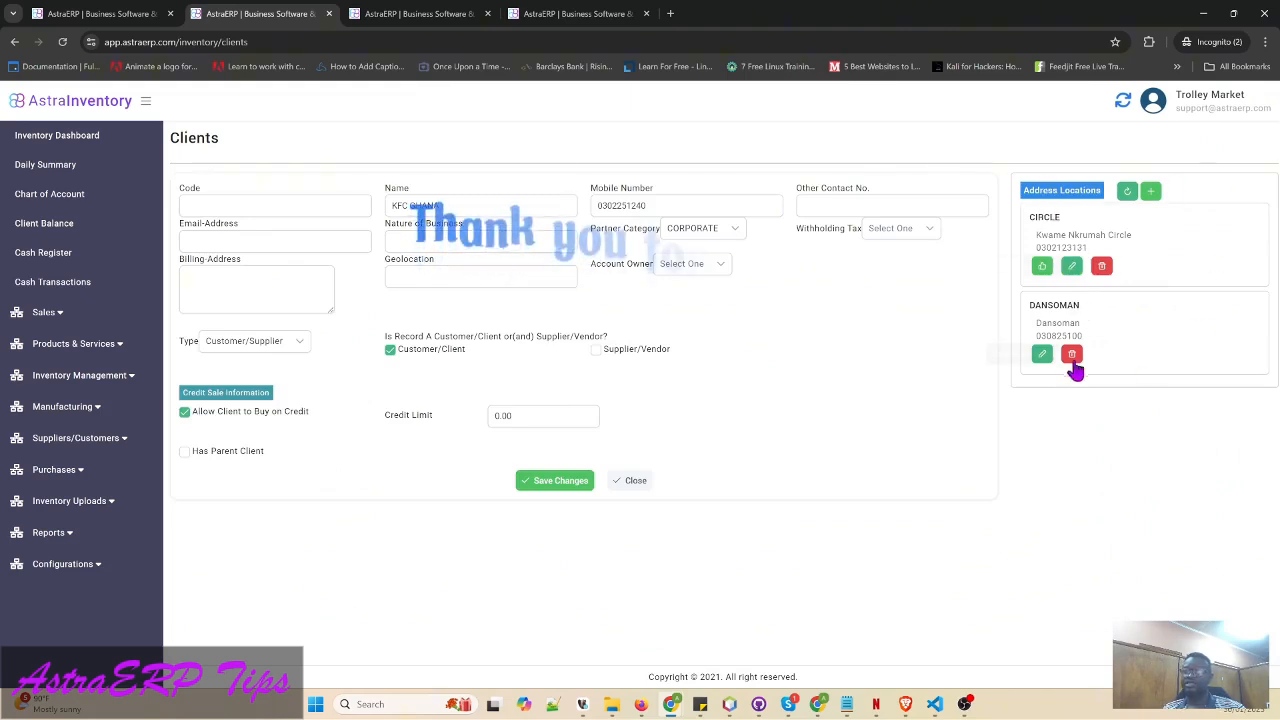